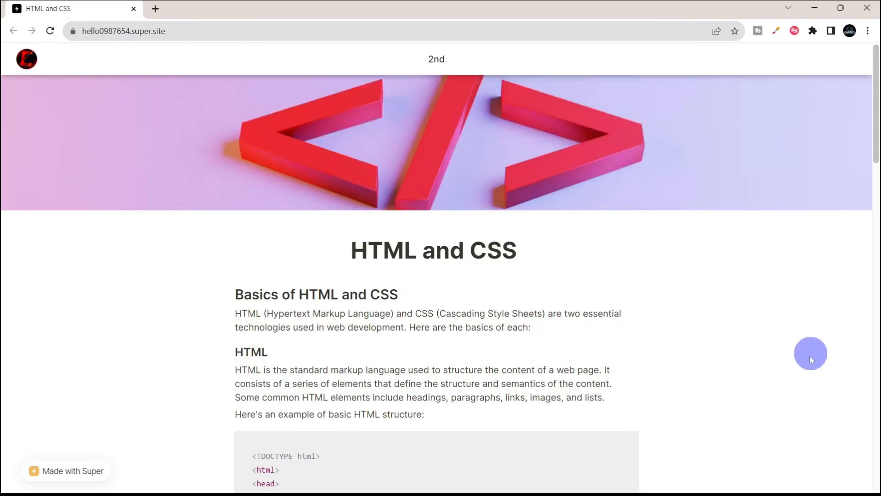
# - Look through the published HTML and CSS site from the banner down to its code examples
pyautogui.scroll(-1, 811, 360)
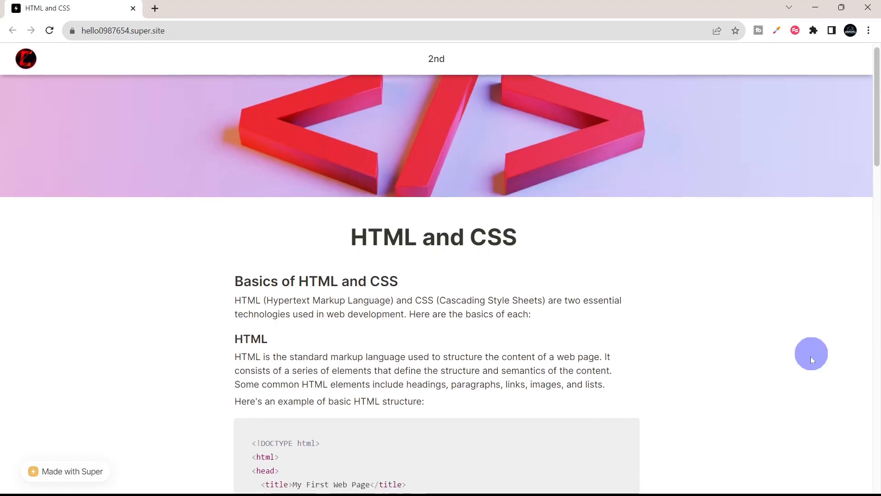
pyautogui.scroll(-8, 811, 360)
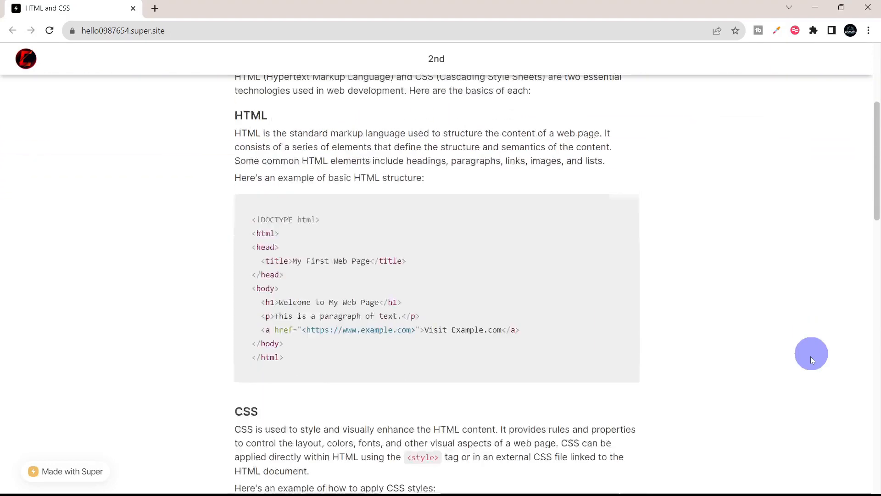
pyautogui.scroll(-13, 812, 361)
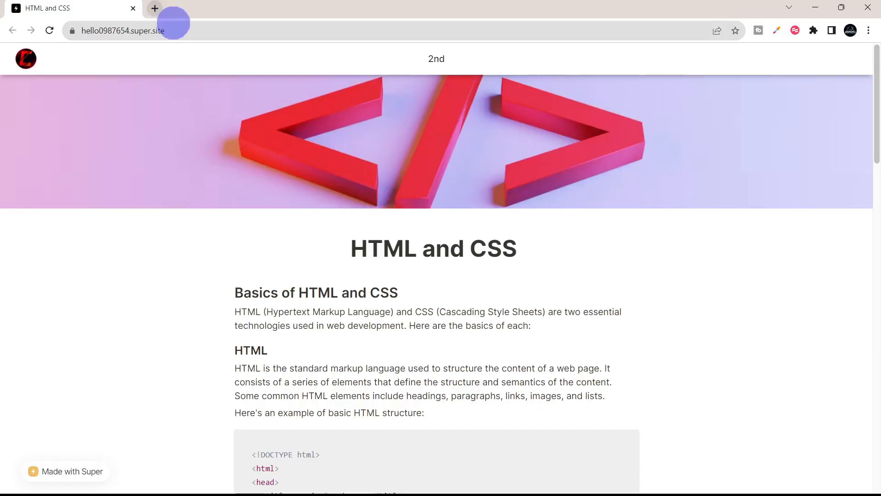
# - Load hello0987654.super.site in a new incognito window to check the live site, and close that window
pyautogui.click(581, 97)
pyautogui.hotkey('ctrl', 'c')
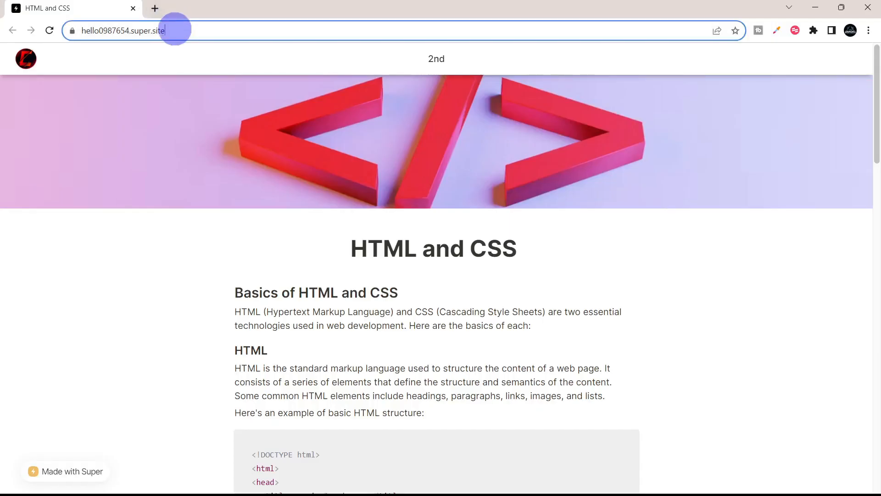
pyautogui.moveTo(540, 495)
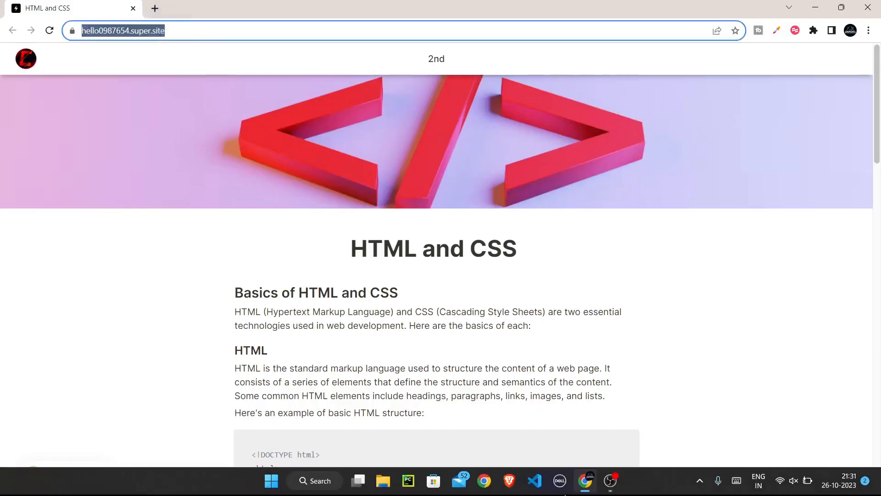
pyautogui.click(582, 487)
pyautogui.rightClick(582, 487)
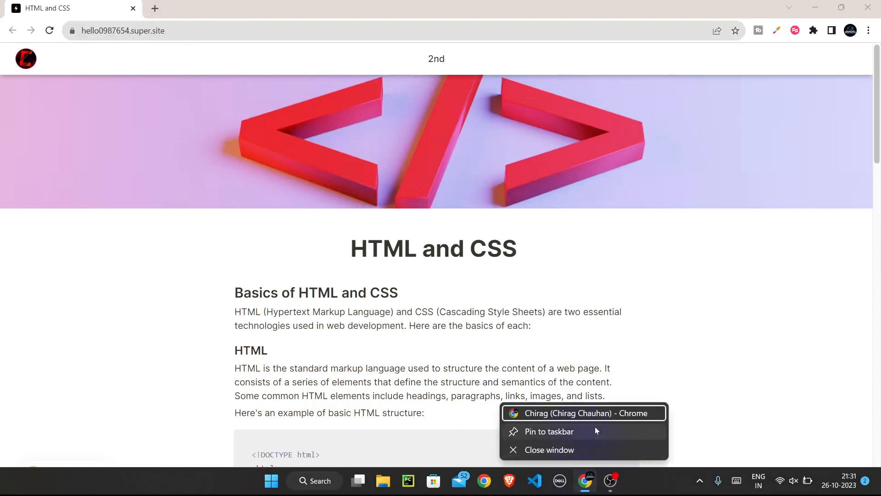
pyautogui.click(868, 31)
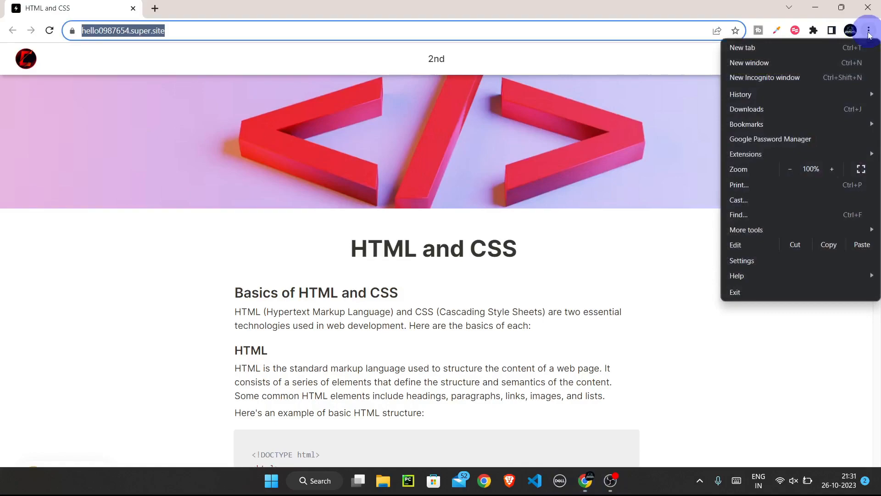
pyautogui.click(751, 77)
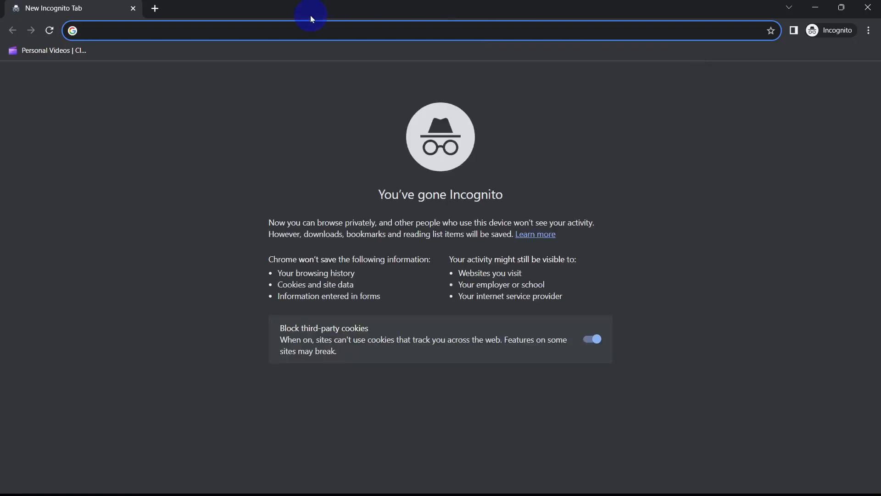
pyautogui.hotkey('ctrl', 'v')
pyautogui.press('Return')
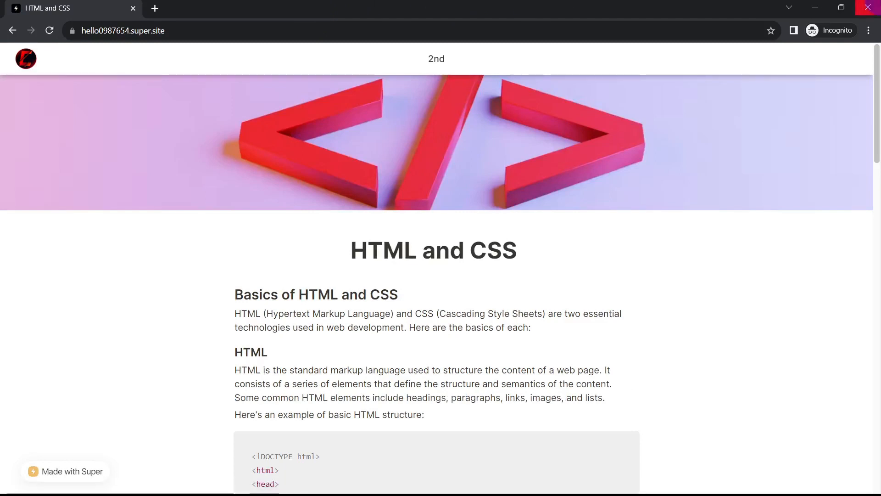
pyautogui.click(867, 7)
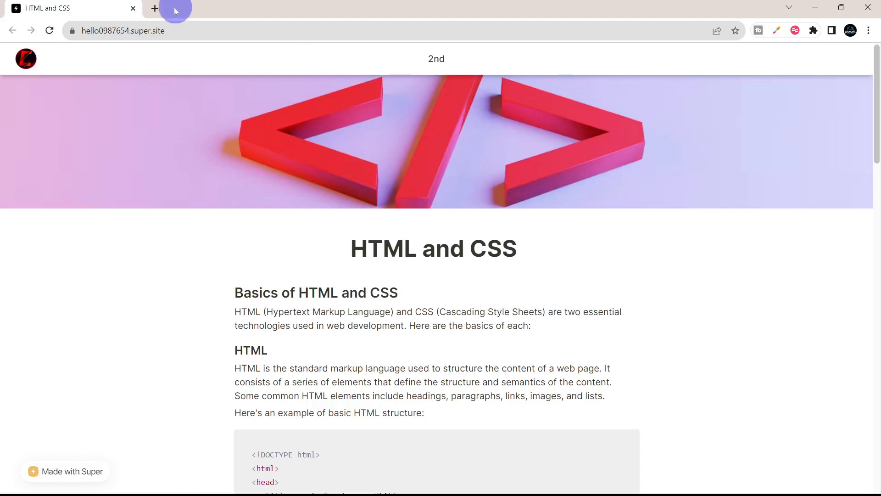
# - Search Google for notion in a new tab and open the Notion workspace from the results
pyautogui.click(155, 8)
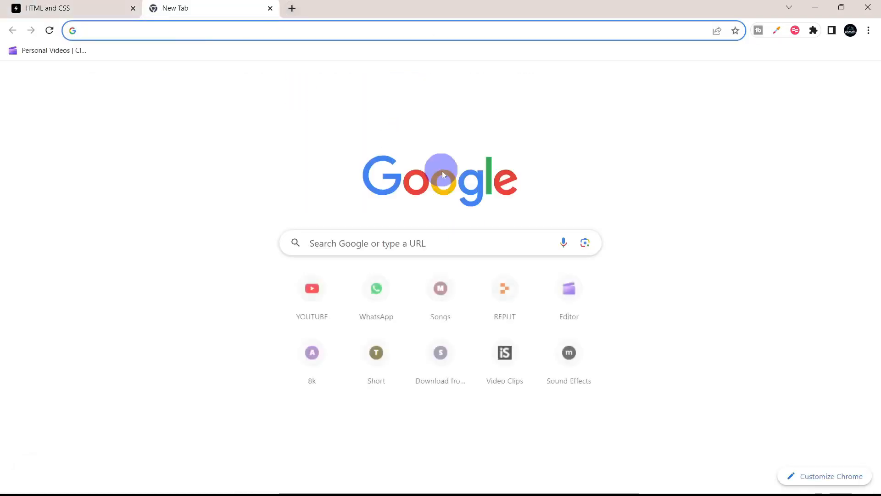
pyautogui.write('notion')
pyautogui.press('Return')
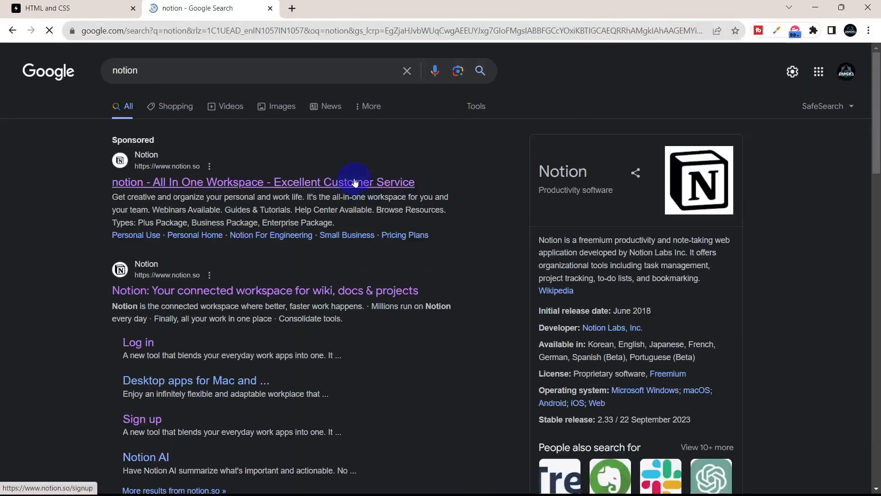
pyautogui.click(321, 184)
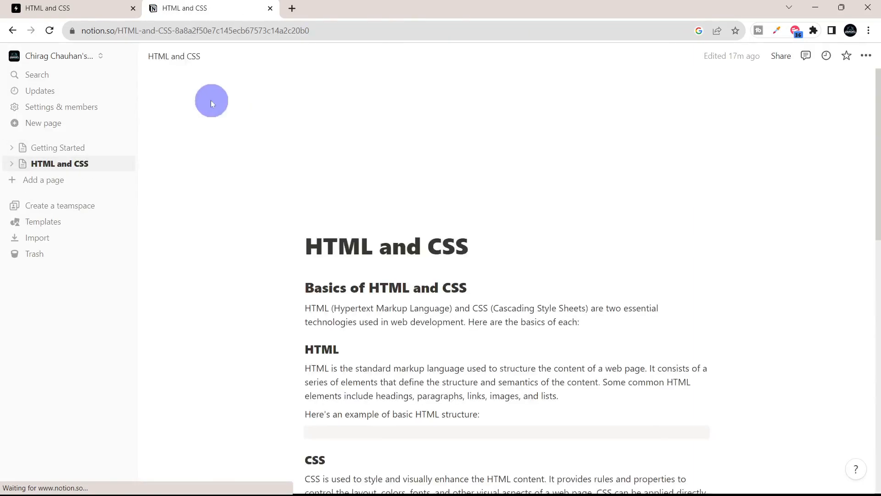
# - Review the existing HTML and CSS page in Notion and delete it from the workspace
pyautogui.scroll(-8, 450, 301)
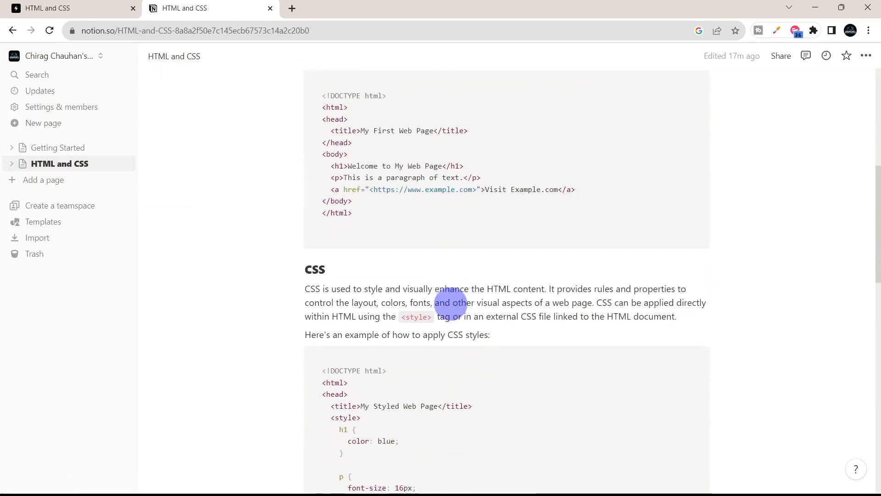
pyautogui.scroll(8, 451, 303)
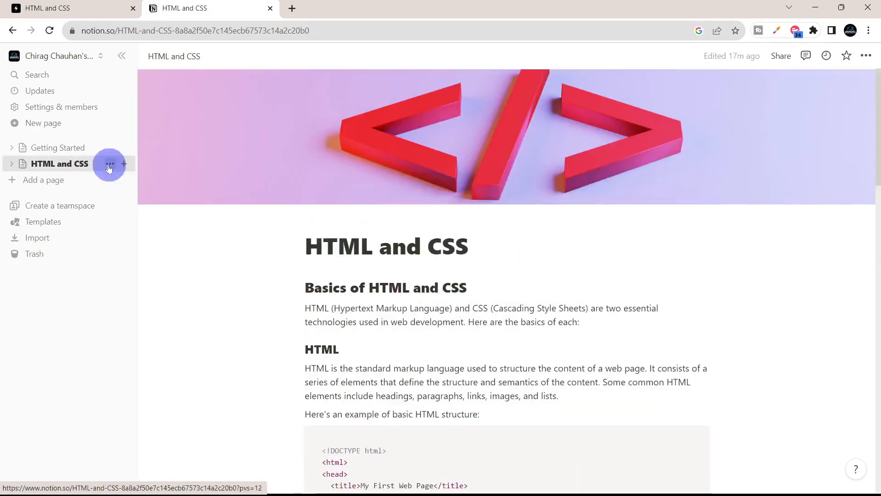
pyautogui.click(110, 164)
pyautogui.click(145, 174)
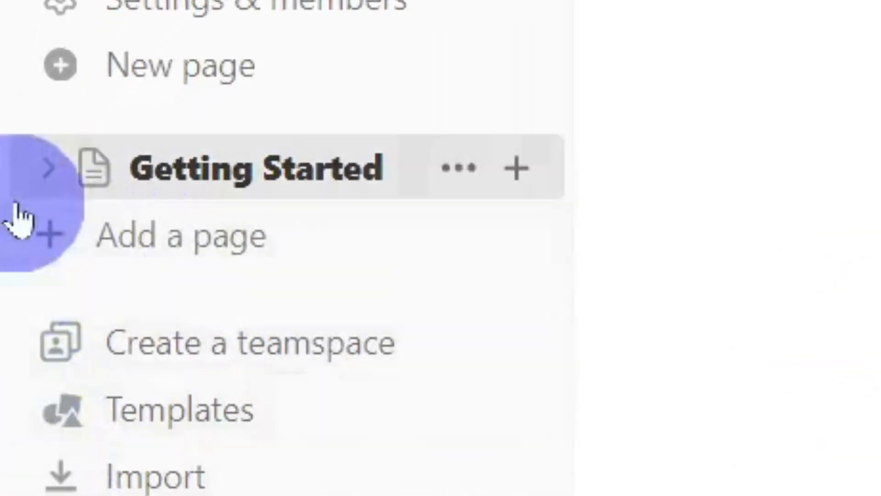
# - Add a new page to the workspace and title it Free Codes
pyautogui.click(28, 230)
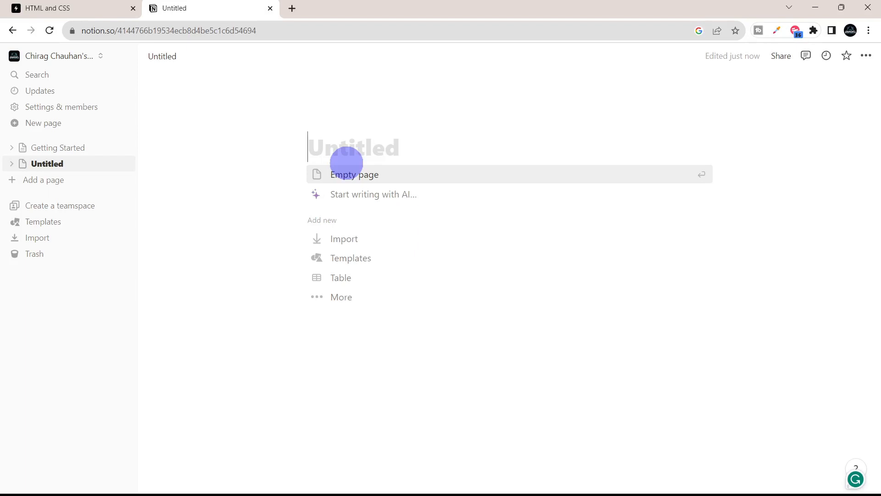
pyautogui.write('Frw')
pyautogui.press('BackSpace')
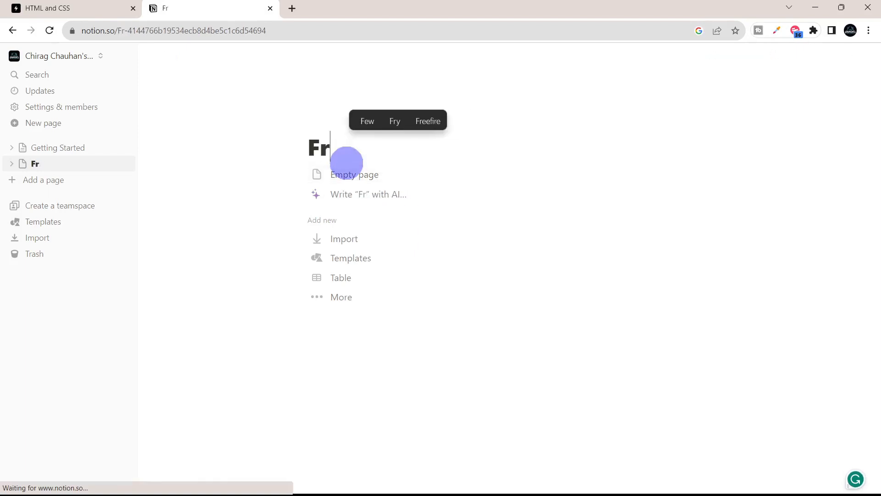
pyautogui.write('ee Code')
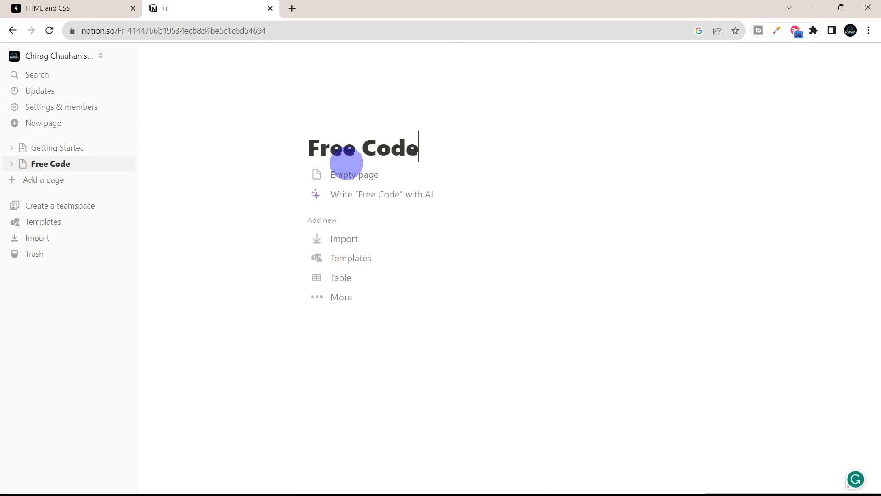
pyautogui.write('s')
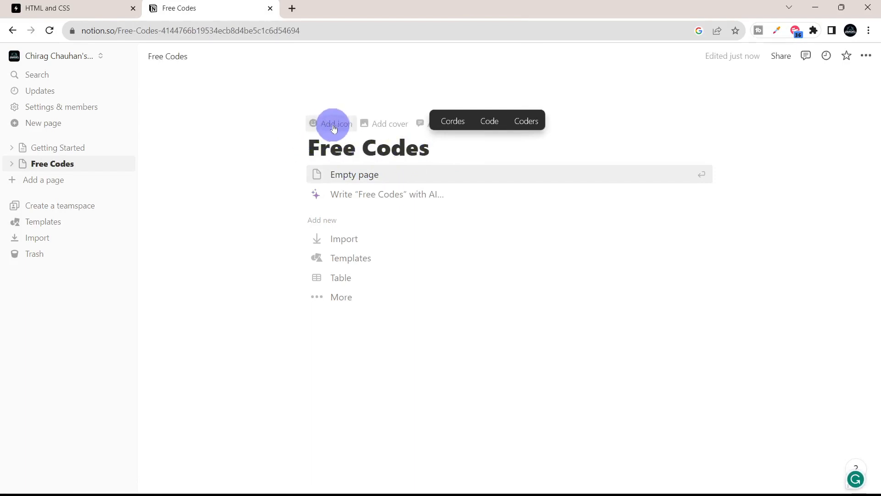
# - Add a cover to the Free Codes page and search Unsplash for python images to replace it
pyautogui.click(387, 125)
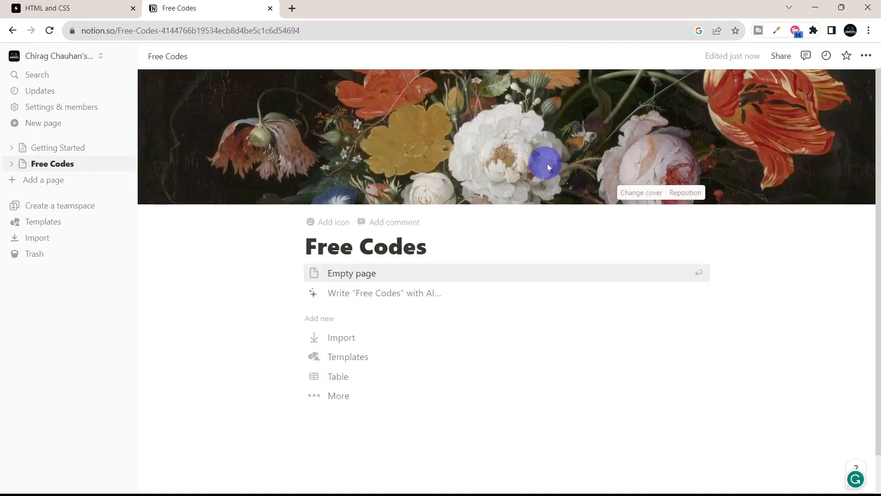
pyautogui.click(642, 193)
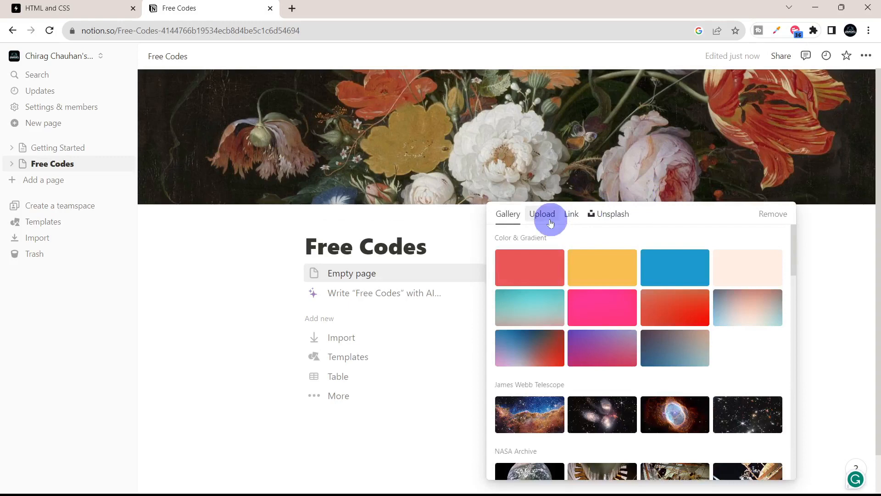
pyautogui.click(610, 223)
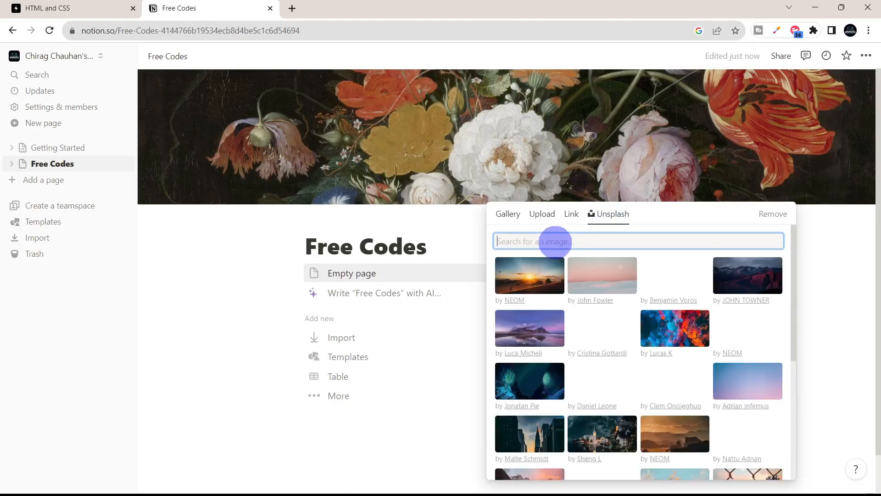
pyautogui.write('pyt')
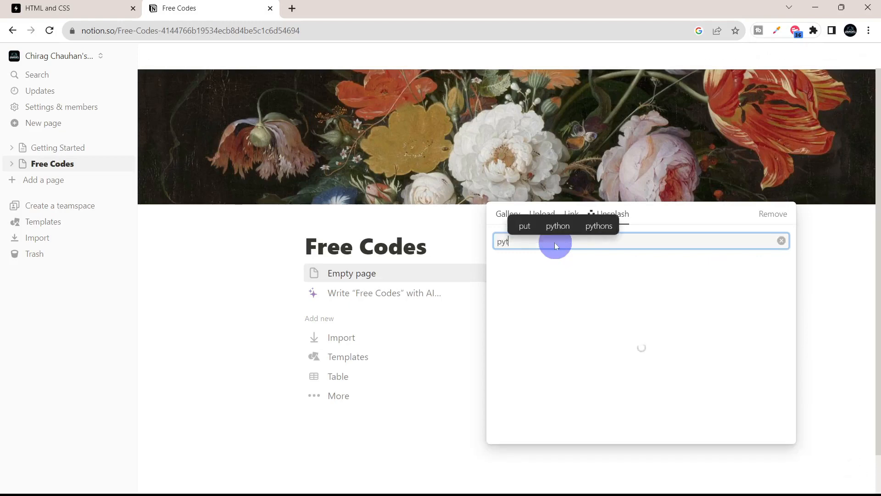
pyautogui.write('hon')
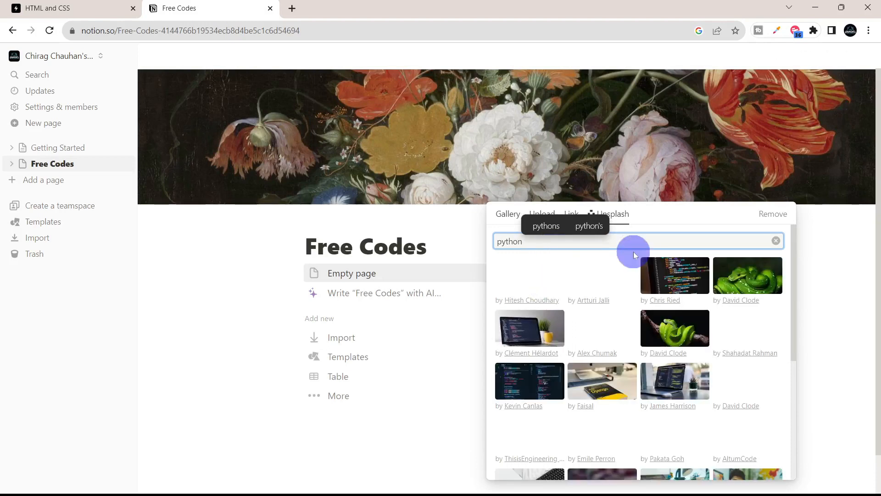
# - Choose the photo of a laptop showing code as the cover and start the Free Codes body as an empty page
pyautogui.click(695, 391)
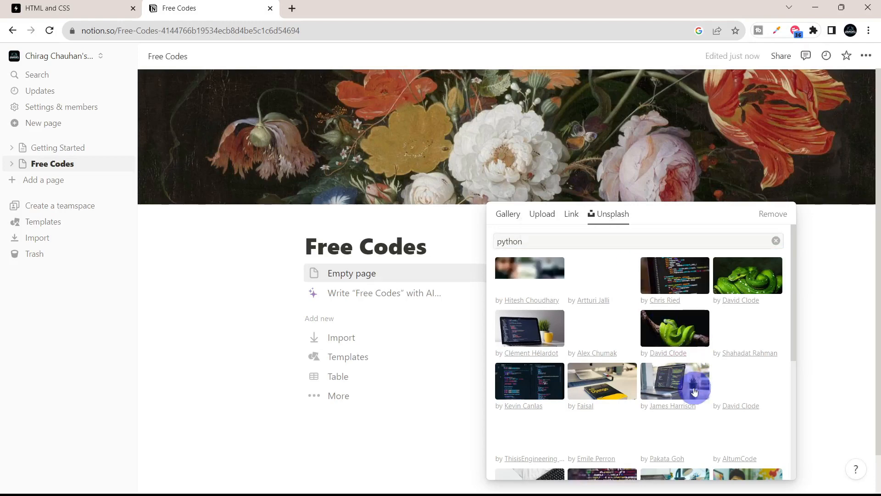
pyautogui.click(695, 391)
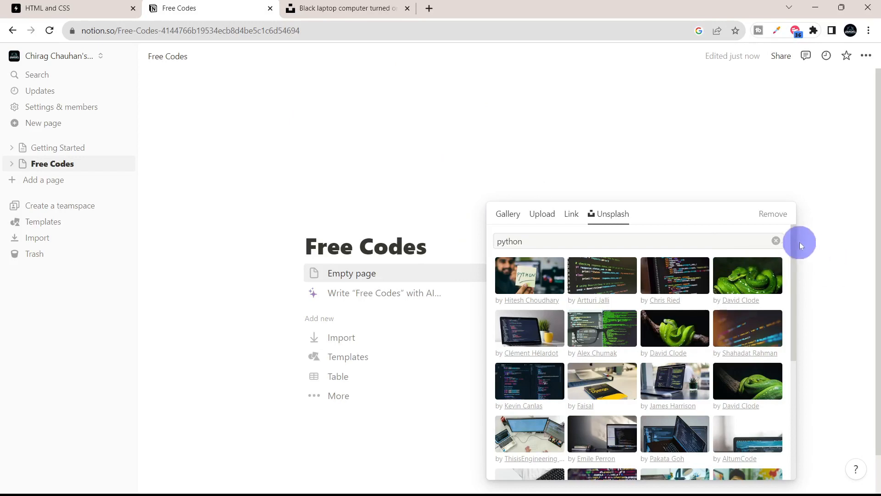
pyautogui.click(334, 5)
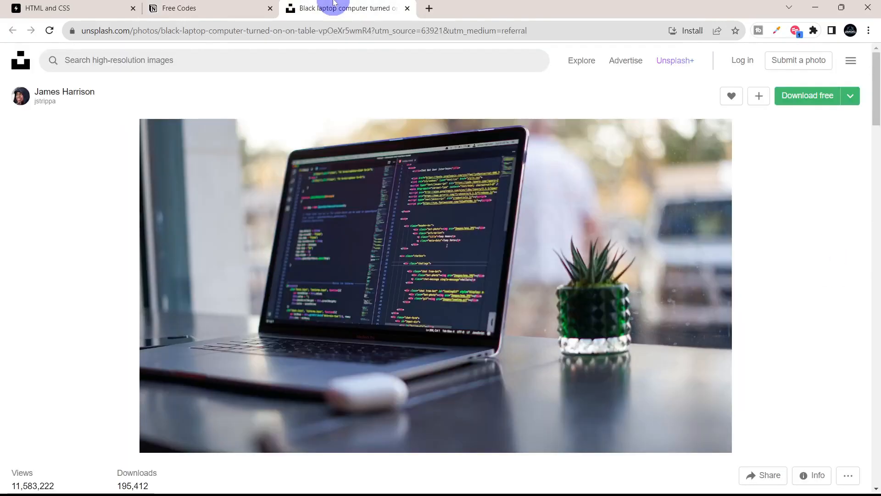
pyautogui.click(264, 4)
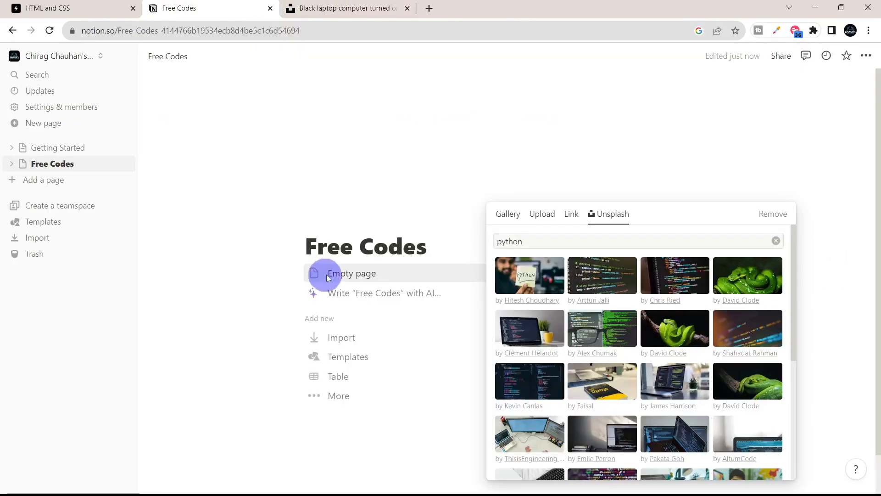
pyautogui.click(814, 246)
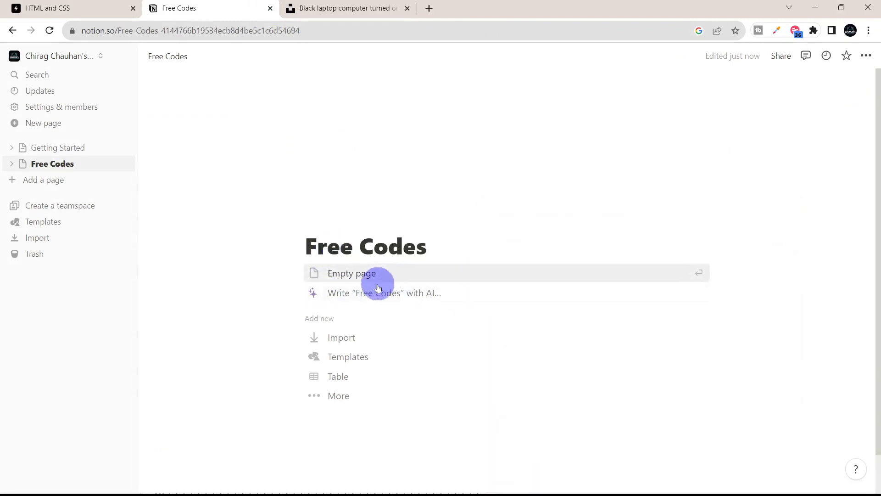
pyautogui.click(345, 271)
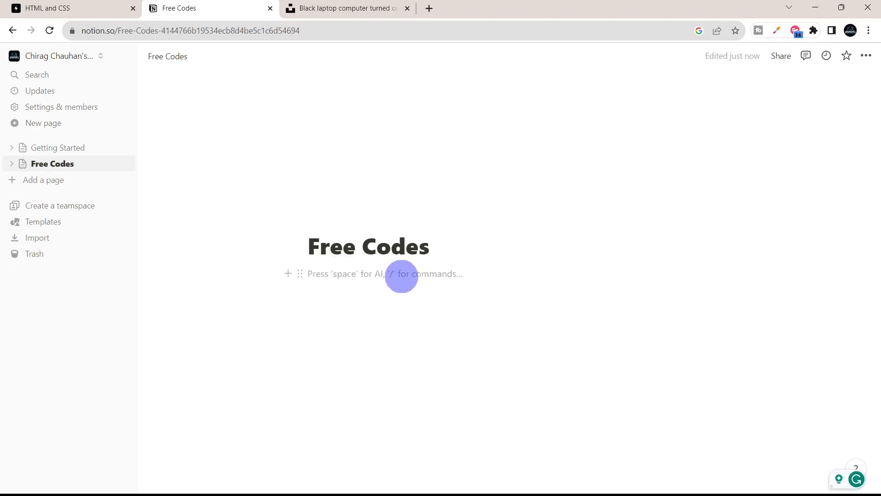
# - Bring up the AI writing options and the block command list in the page body, and dismiss both
pyautogui.press('space')
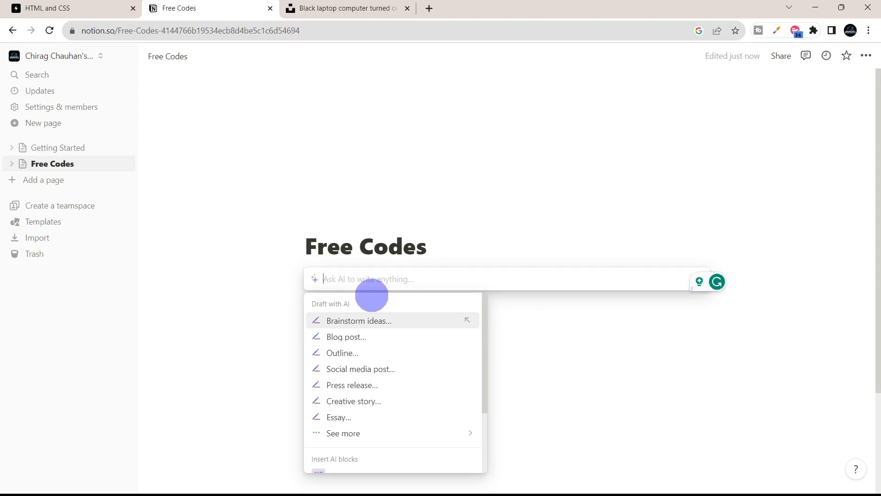
pyautogui.click(458, 255)
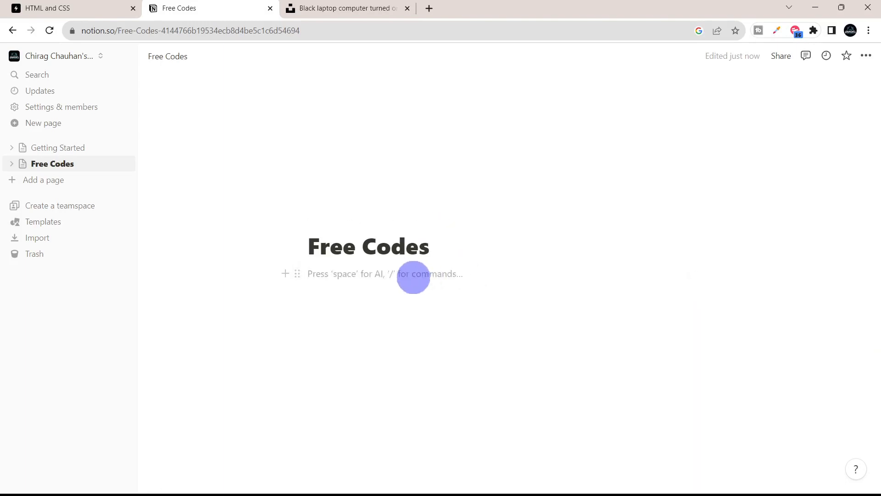
pyautogui.write('/')
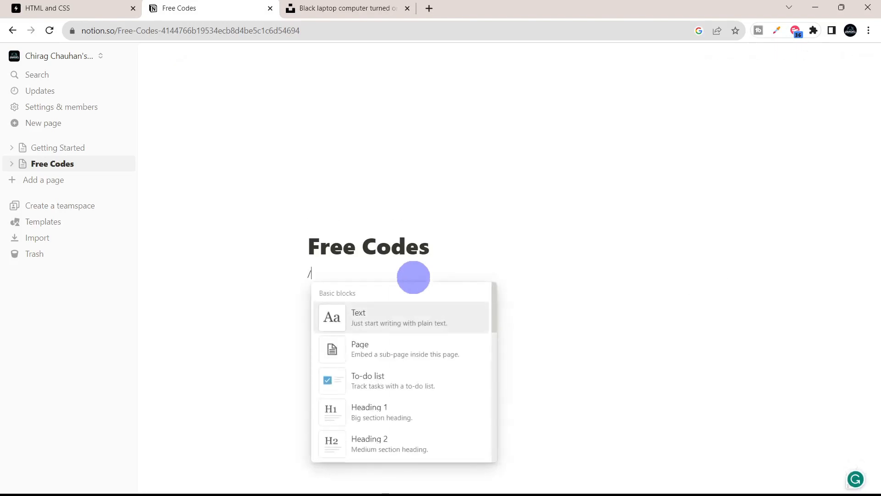
pyautogui.press('BackSpace')
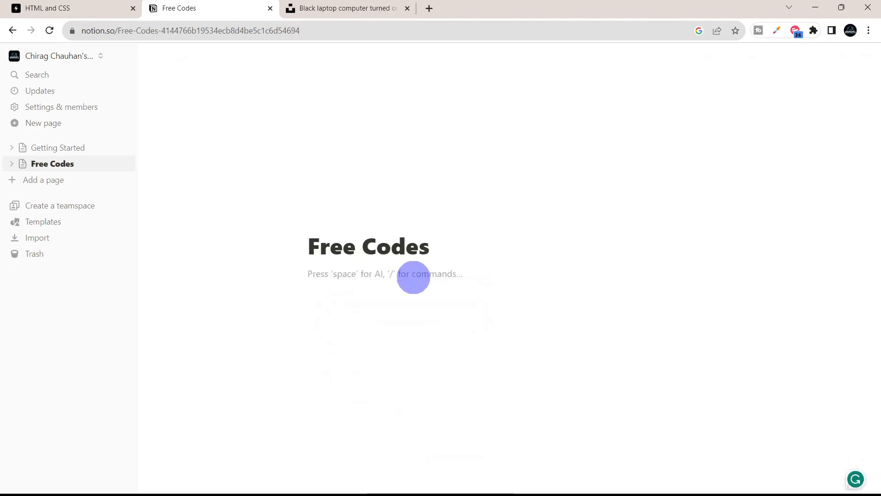
# - Start the Free Codes page body with a Heading 2 block that reads Python
pyautogui.write('/')
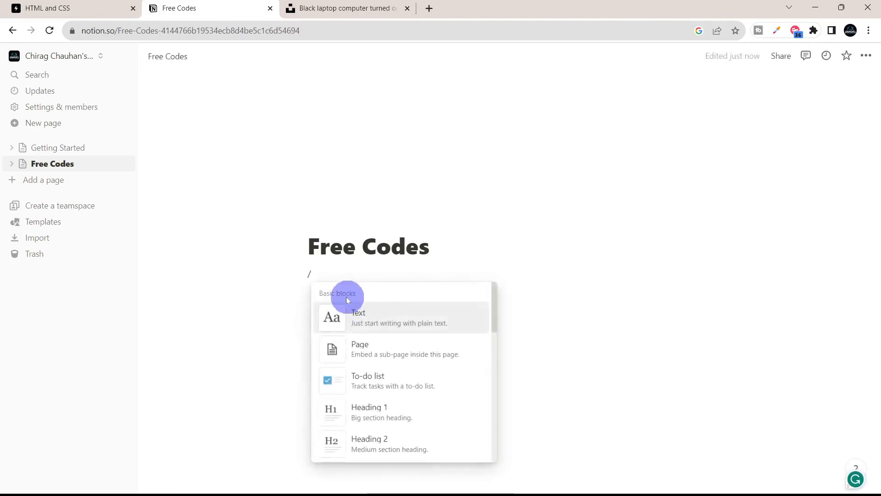
pyautogui.press('Down')
pyautogui.press('Down')
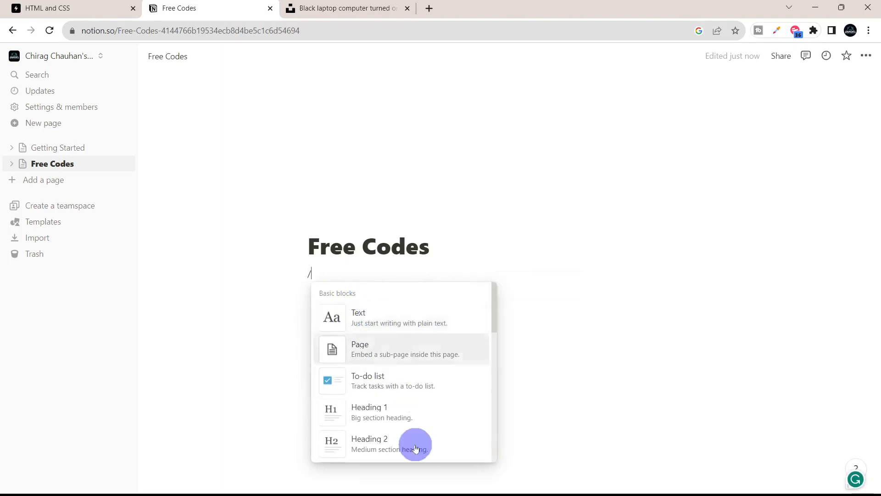
pyautogui.scroll(-5, 414, 447)
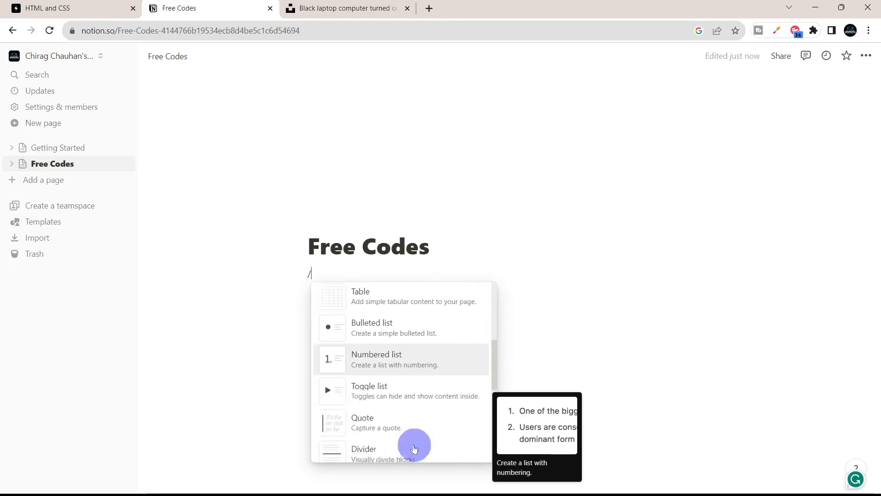
pyautogui.scroll(-3, 415, 448)
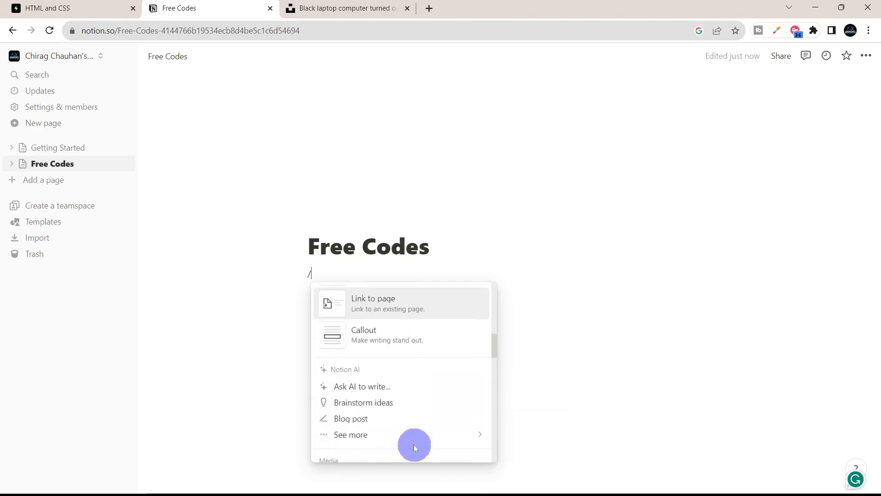
pyautogui.scroll(8, 414, 447)
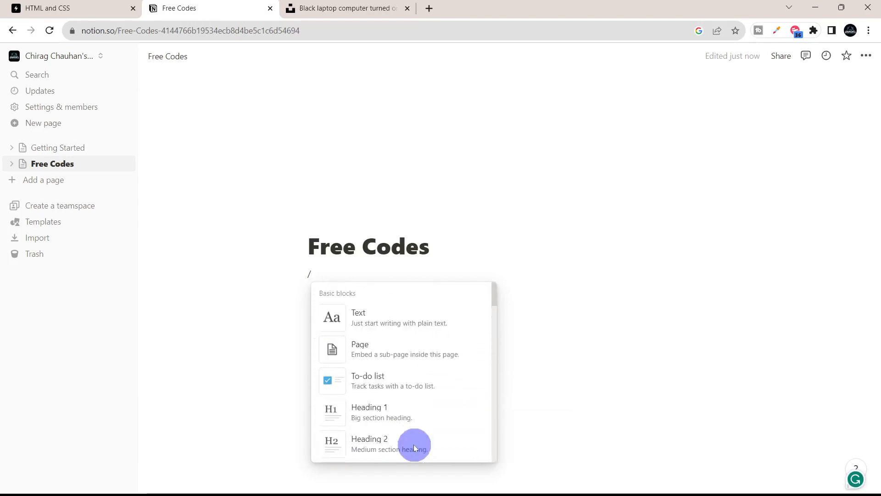
pyautogui.click(374, 442)
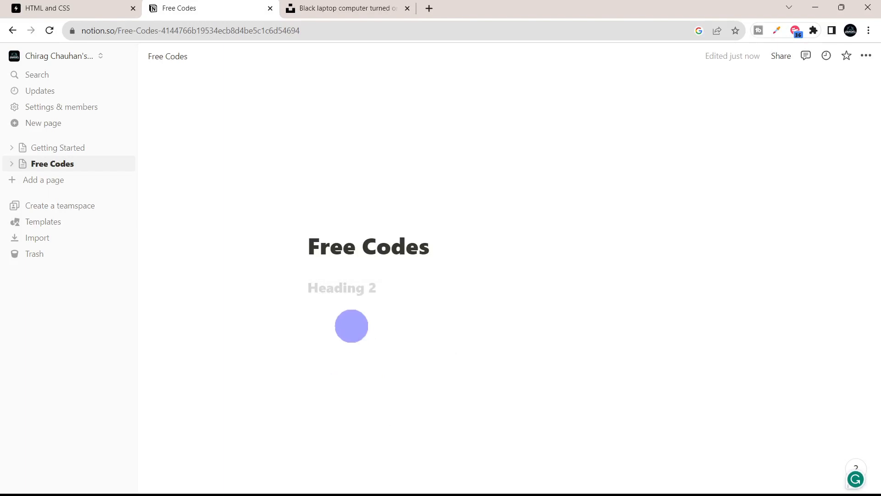
pyautogui.write('Pyth')
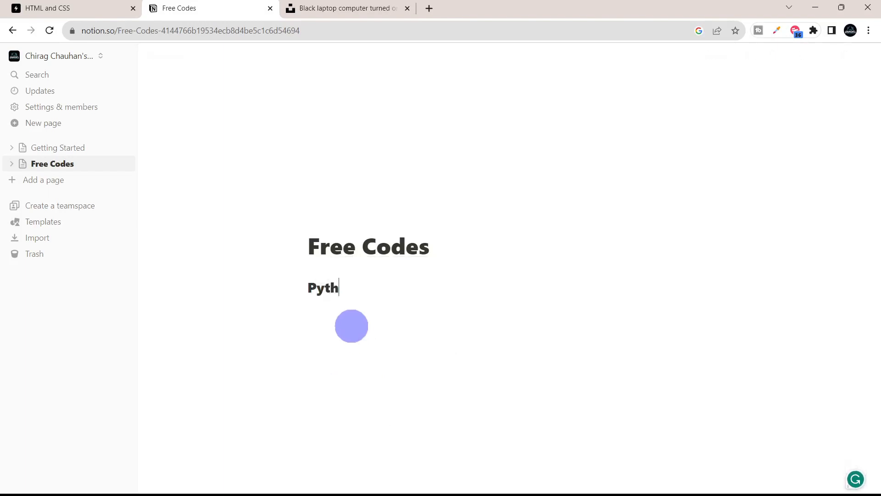
pyautogui.write('on')
pyautogui.press('Return')
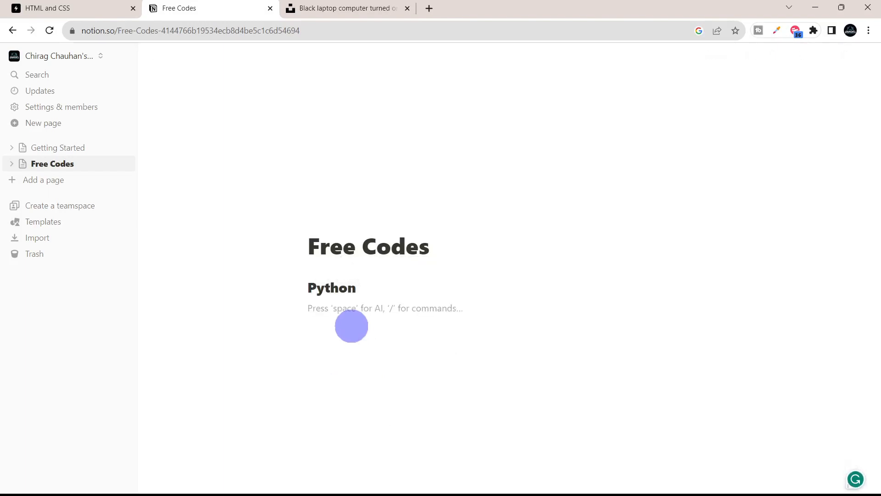
# - Have the AI generate a paragraph under the Python heading from the prompt "write something about python language" and keep it
pyautogui.press('space')
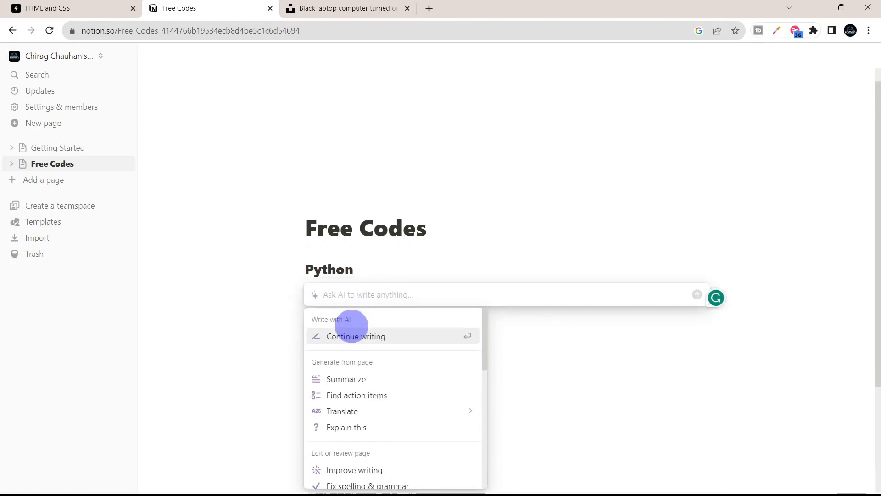
pyautogui.write('wriy')
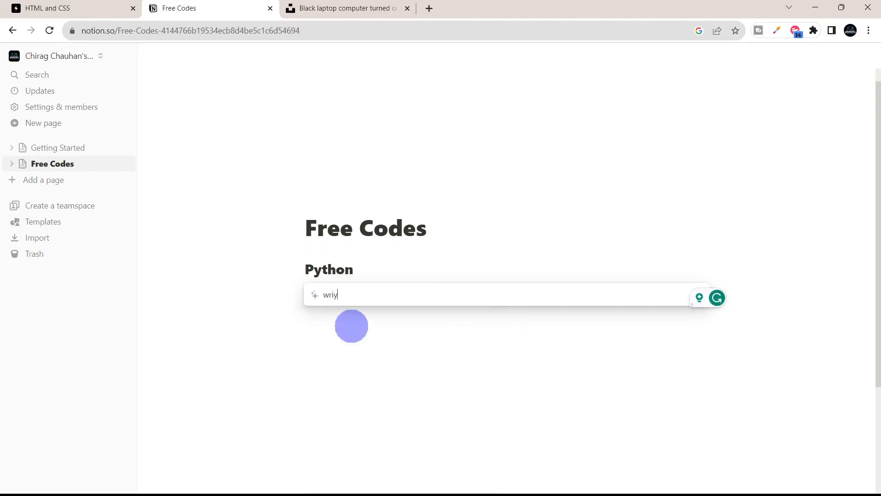
pyautogui.press('BackSpace')
pyautogui.write('te')
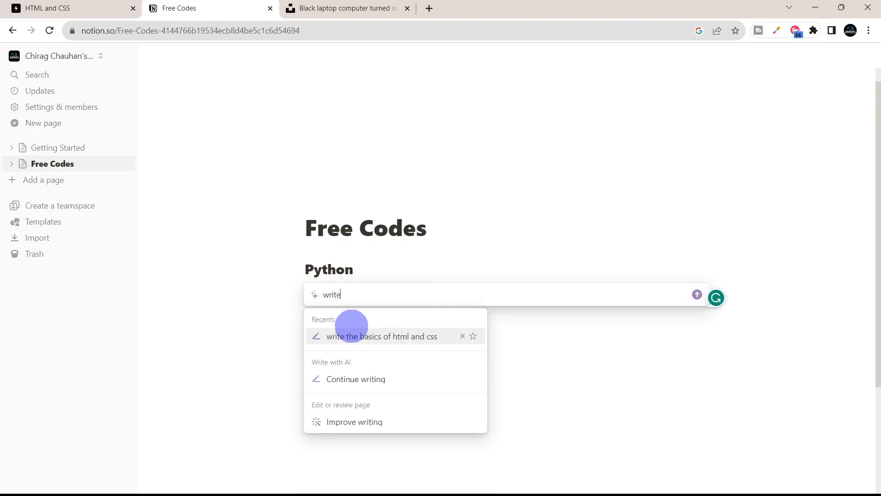
pyautogui.write(' something a')
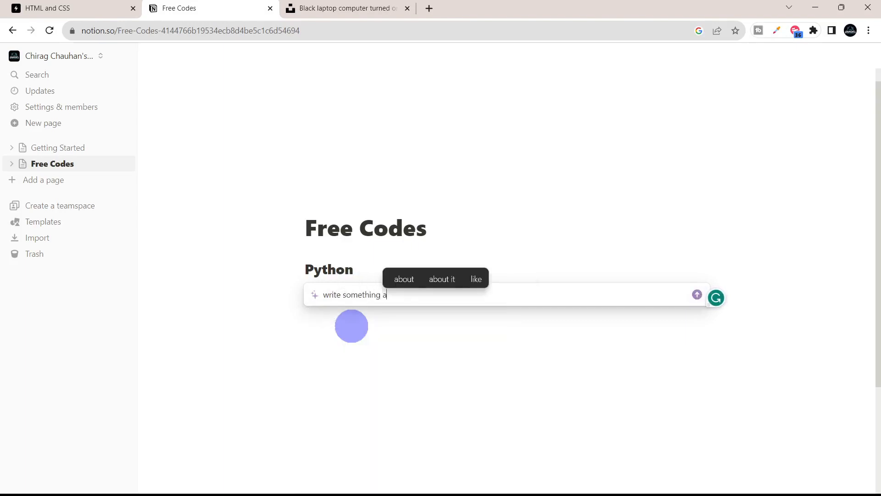
pyautogui.write('bout pyt')
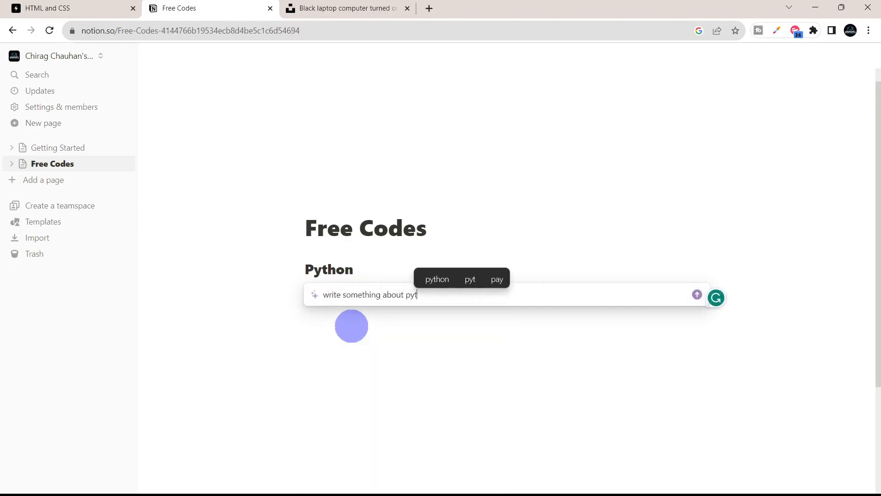
pyautogui.write('hon language')
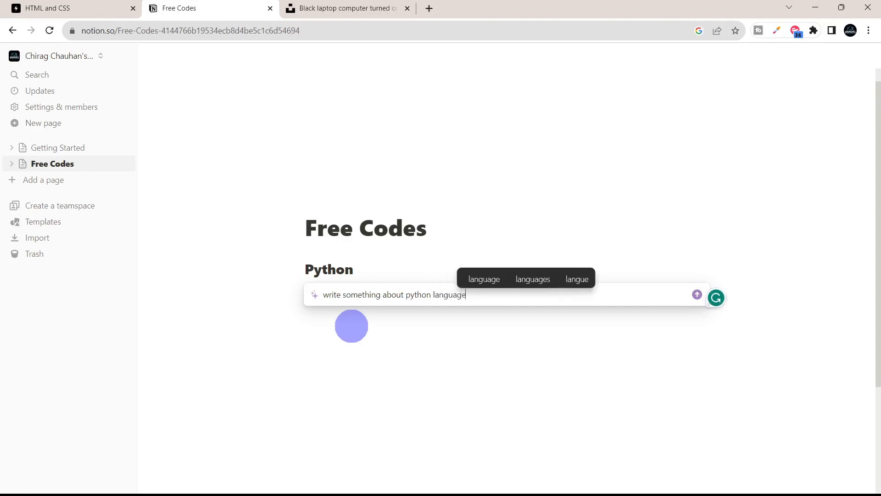
pyautogui.press('Return')
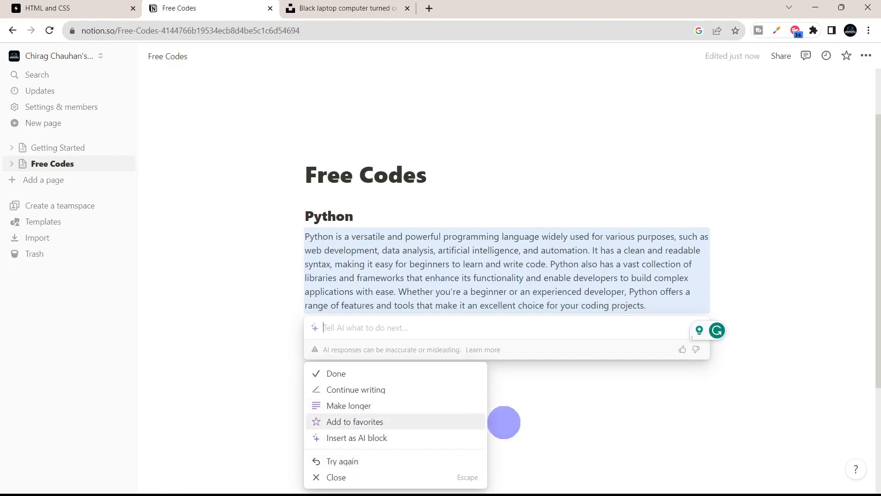
pyautogui.click(340, 368)
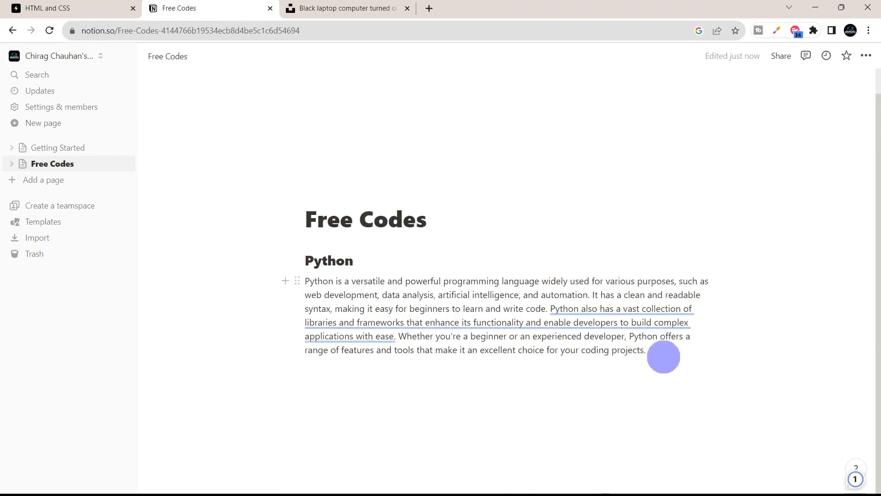
# - Leave an empty line below the Python paragraph and add a text block reading "Some Python Programs as follow:"
pyautogui.press('Return')
pyautogui.press('Return')
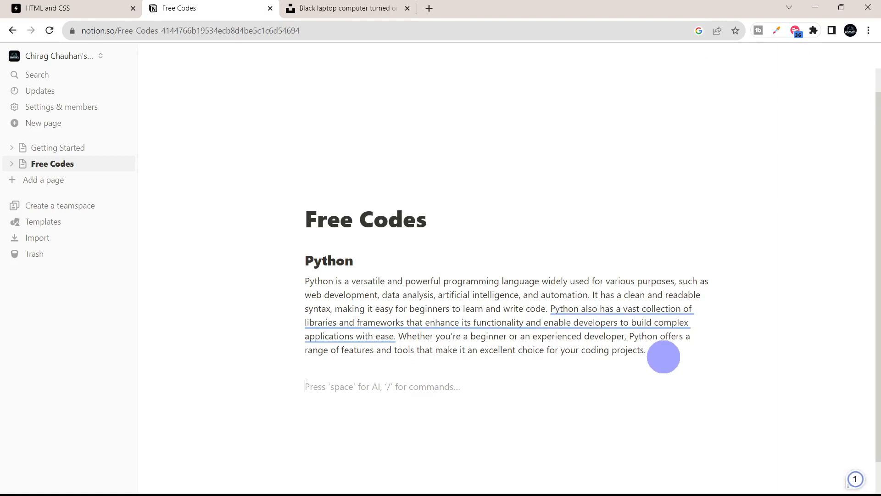
pyautogui.write('/')
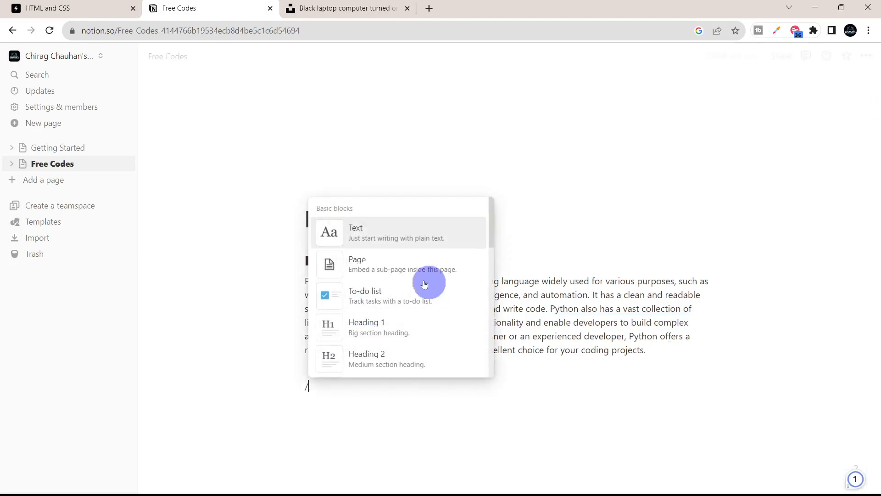
pyautogui.scroll(-1, 358, 243)
pyautogui.scroll(-3, 358, 243)
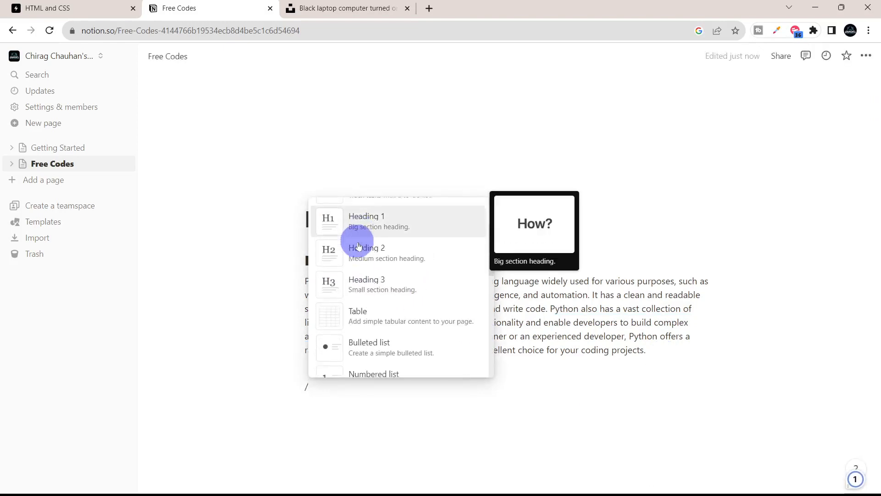
pyautogui.scroll(3, 356, 232)
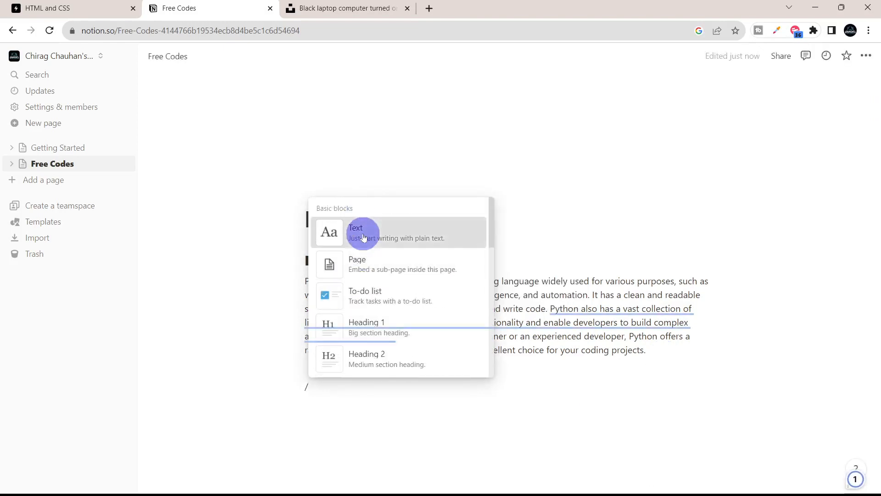
pyautogui.click(359, 231)
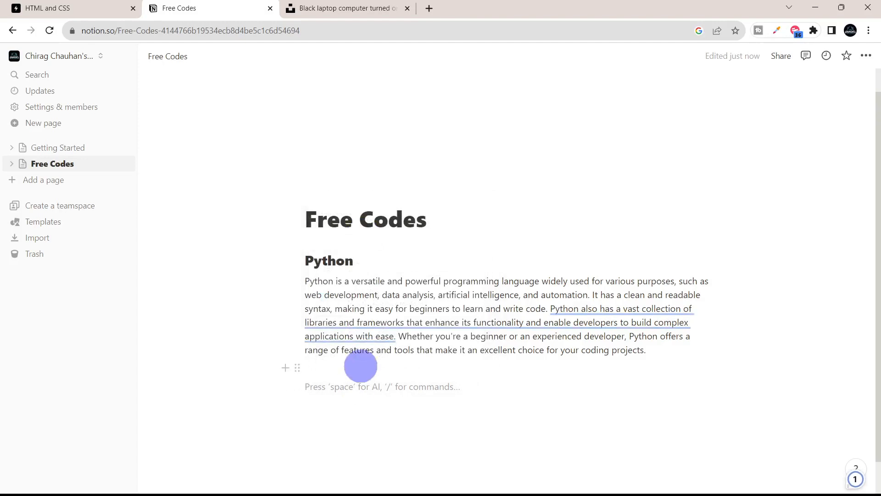
pyautogui.write('S')
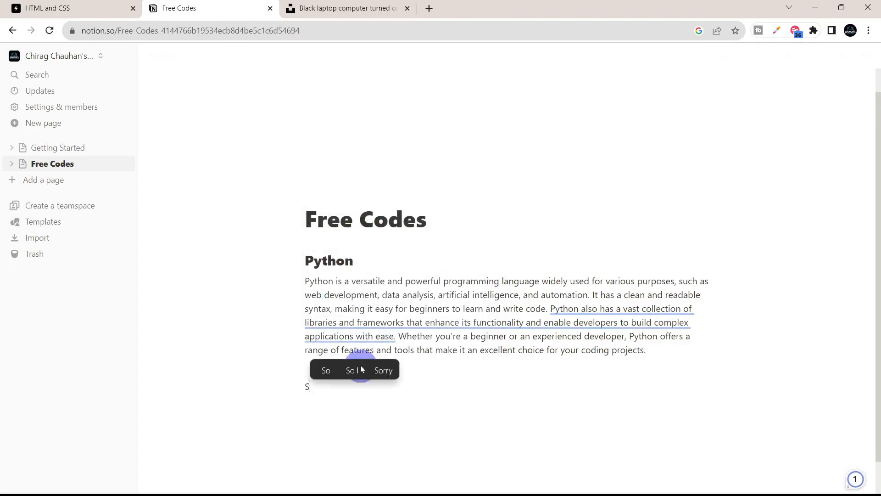
pyautogui.write('ome Python P')
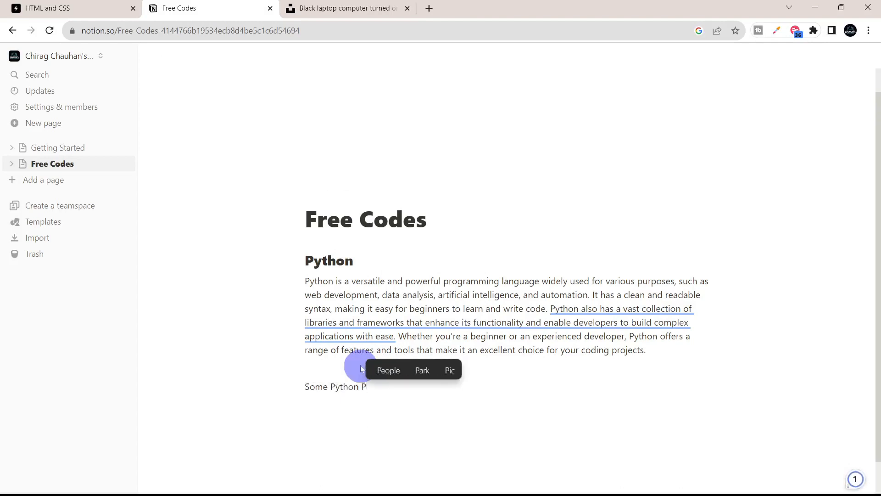
pyautogui.write('rograms as')
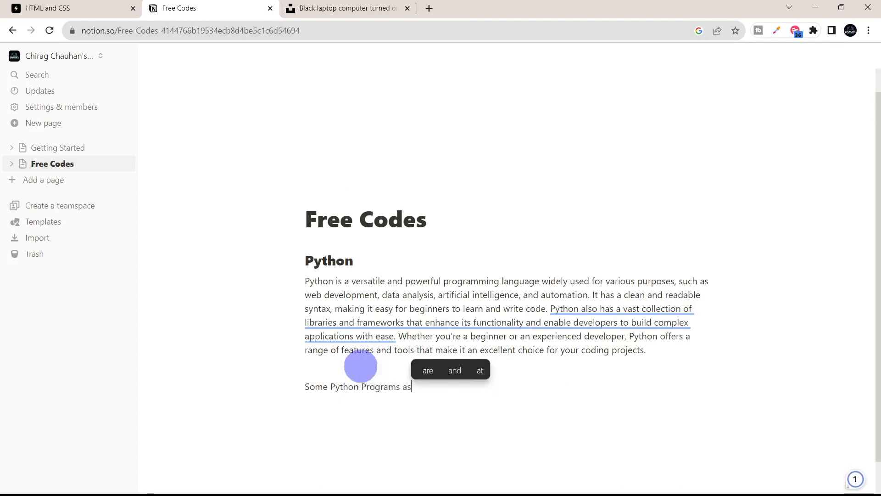
pyautogui.write(' follow')
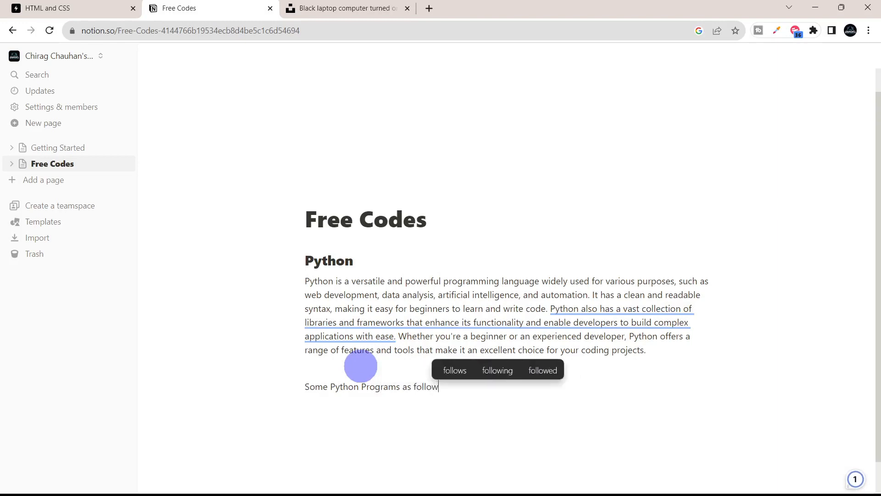
pyautogui.write(';')
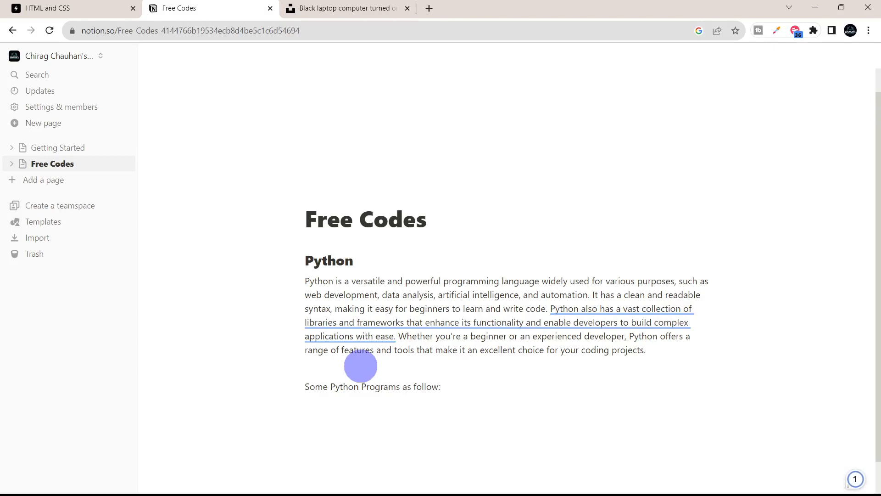
# - Have the AI generate sample programs below that line from the prompt "write some basic codes of python" and keep the code block
pyautogui.press('Return')
pyautogui.press('space')
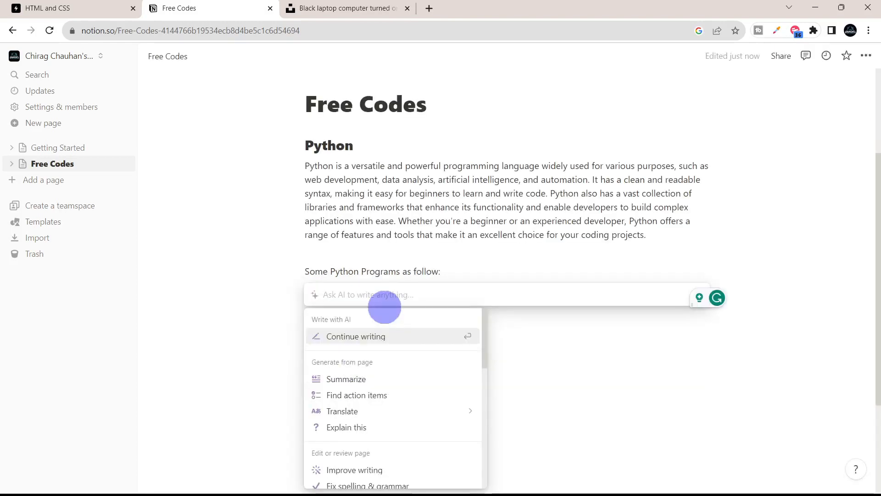
pyautogui.write('write smo')
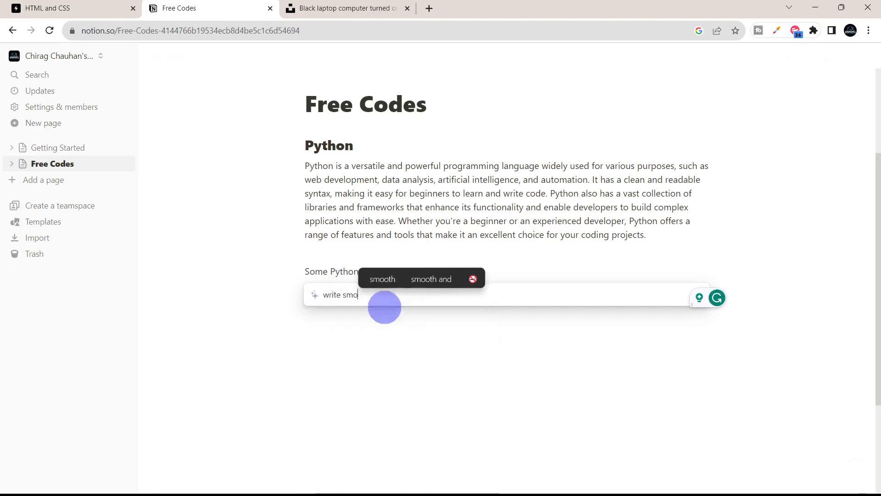
pyautogui.press('BackSpace')
pyautogui.press('BackSpace')
pyautogui.write('ome bas')
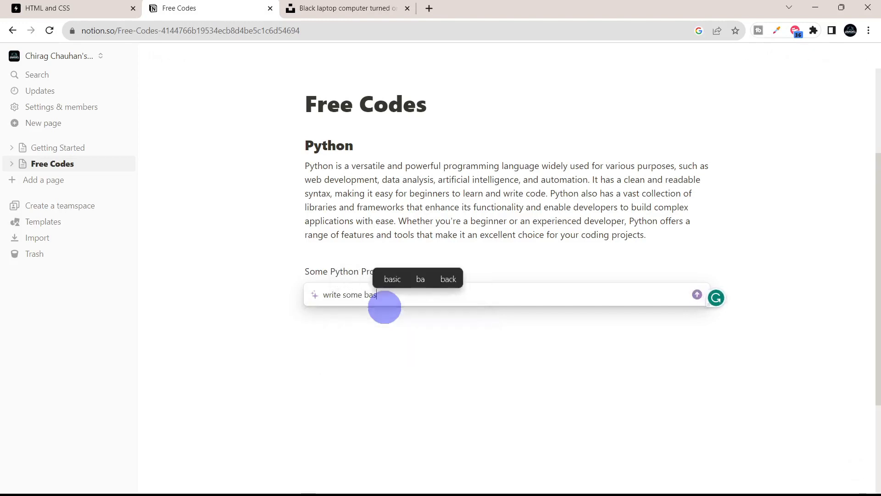
pyautogui.write('i')
pyautogui.write('co')
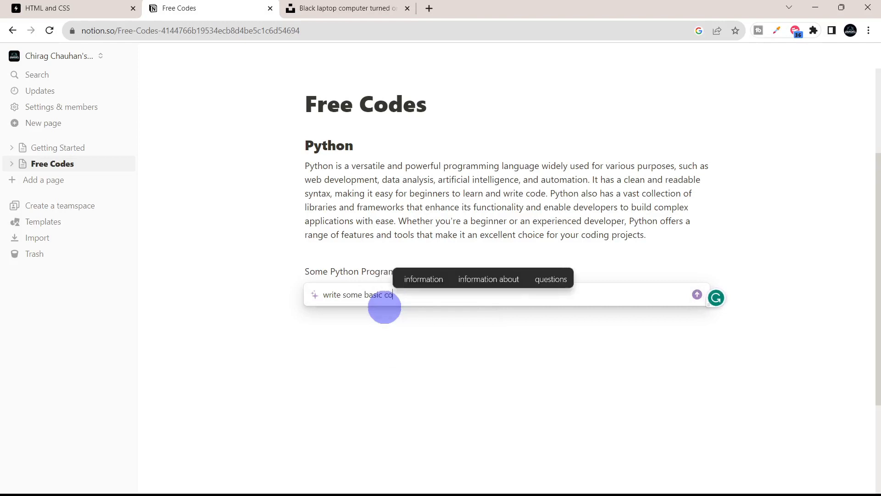
pyautogui.write('des of pytyh')
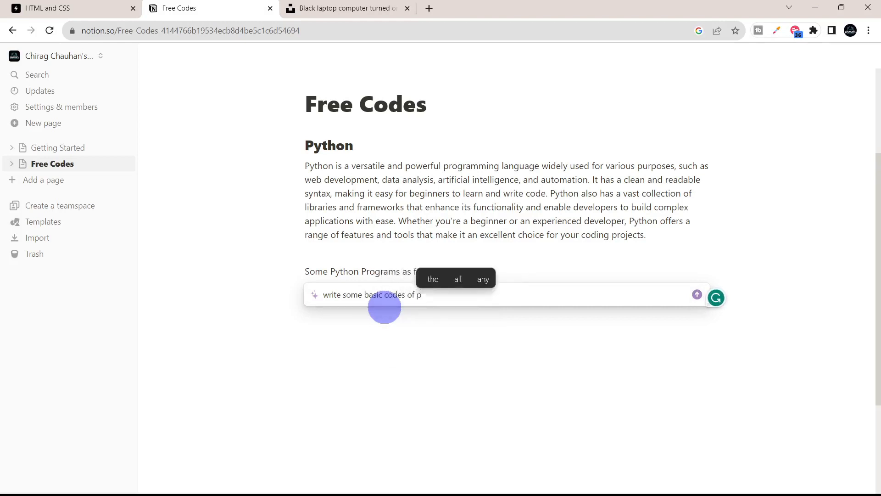
pyautogui.press('BackSpace')
pyautogui.press('BackSpace')
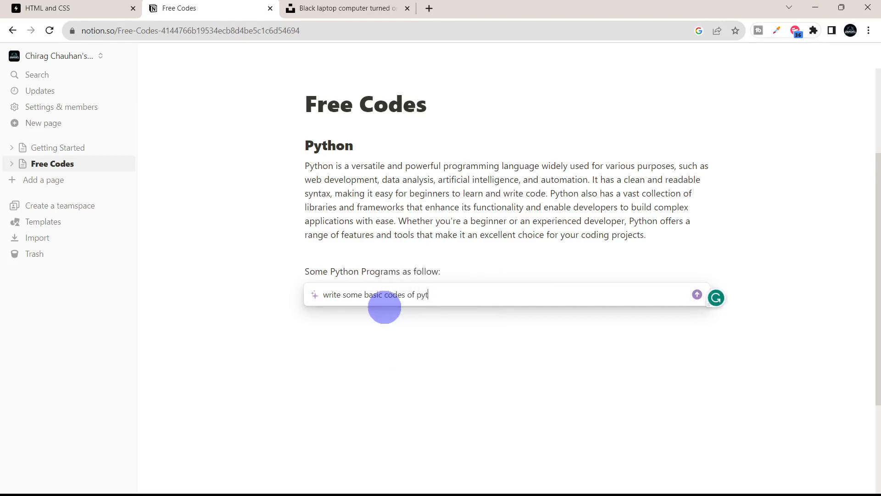
pyautogui.write('hon')
pyautogui.press('Return')
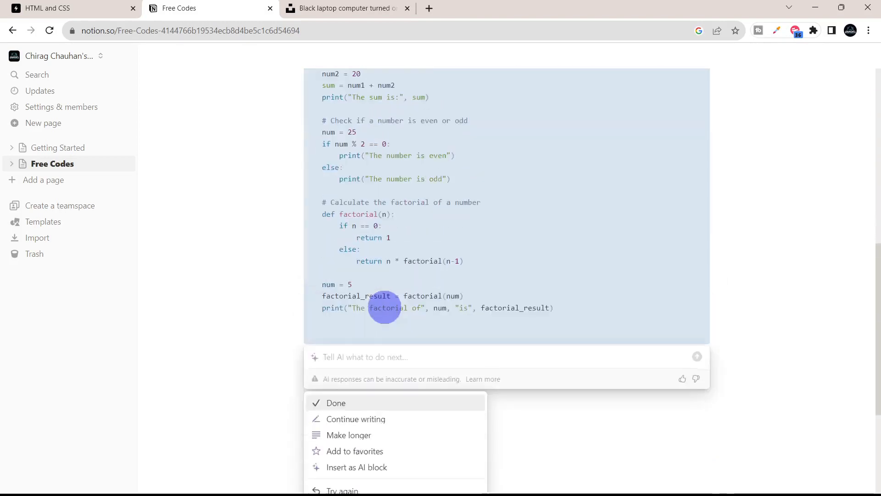
pyautogui.scroll(1, 385, 307)
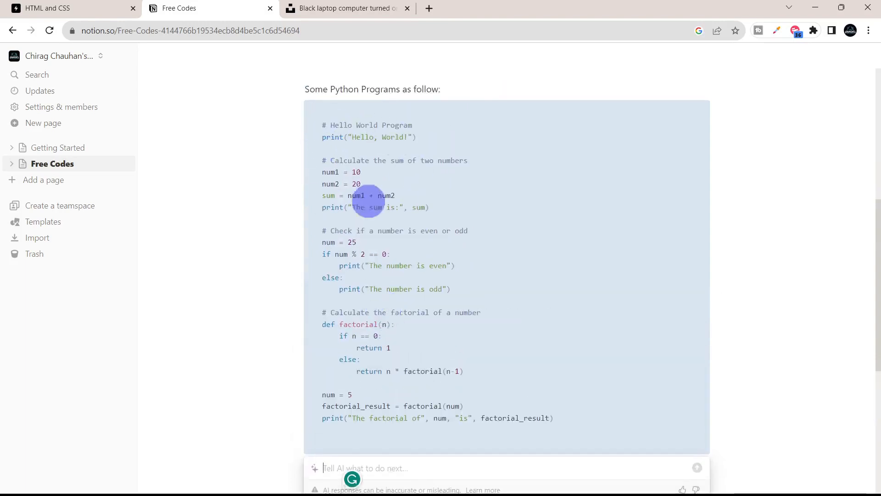
pyautogui.click(268, 383)
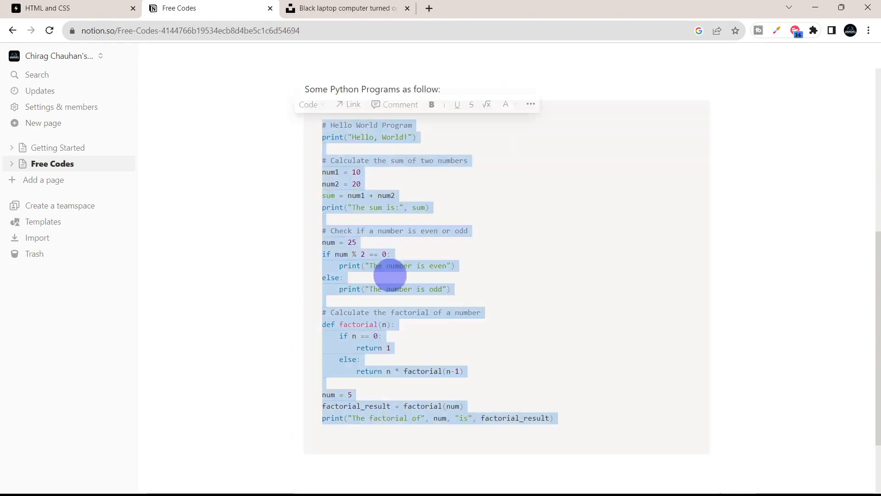
# - Have the AI continue writing below the Python code block and keep the additional block of sample programs
pyautogui.click(547, 228)
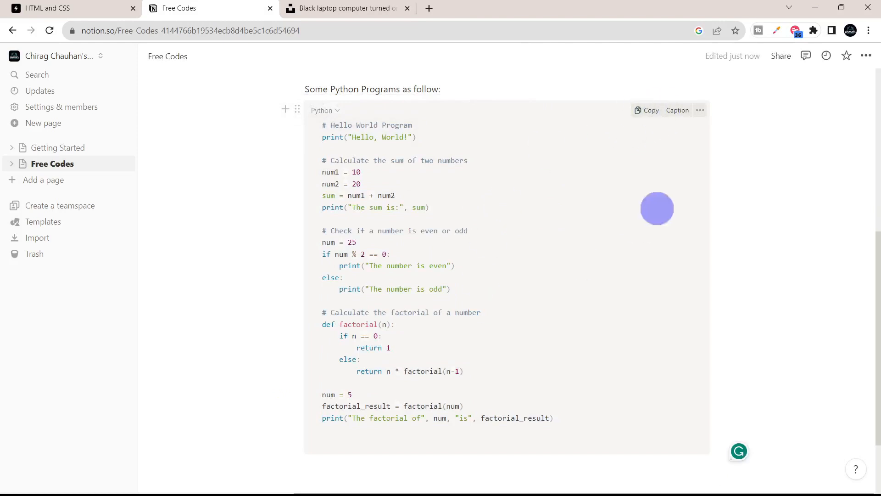
pyautogui.scroll(4, 558, 308)
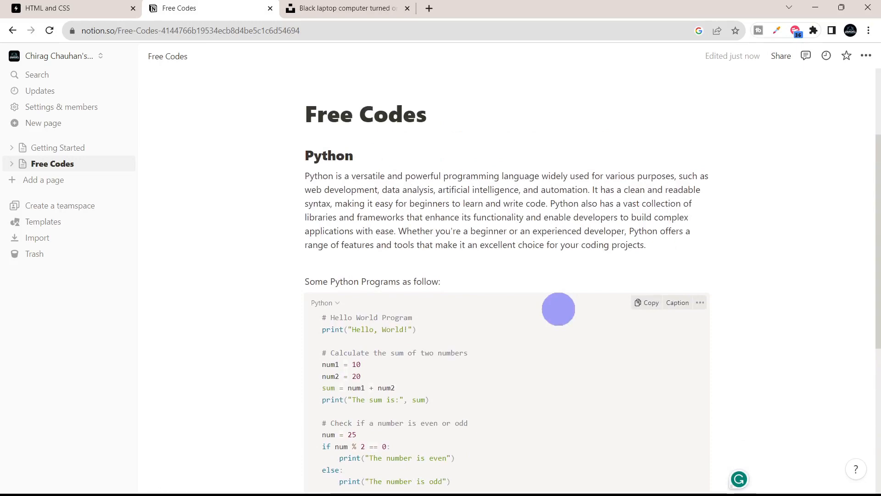
pyautogui.scroll(-5, 558, 309)
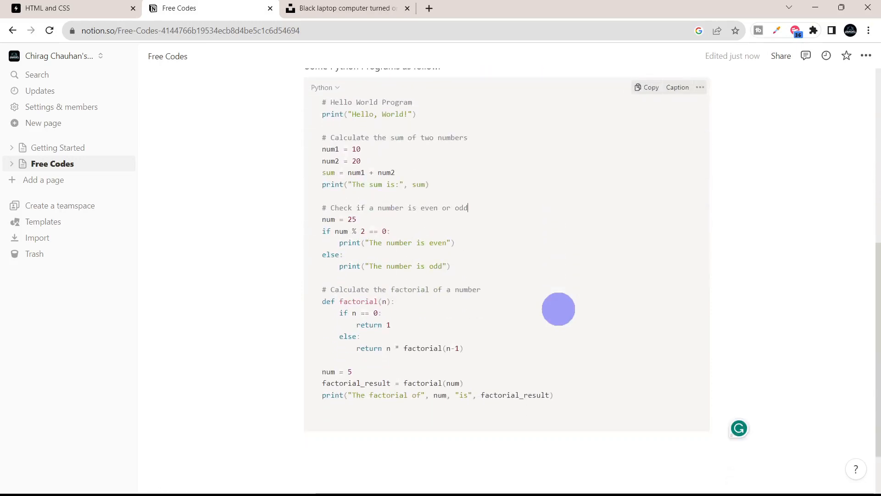
pyautogui.scroll(-2, 558, 309)
pyautogui.scroll(6, 558, 309)
pyautogui.scroll(-6, 559, 309)
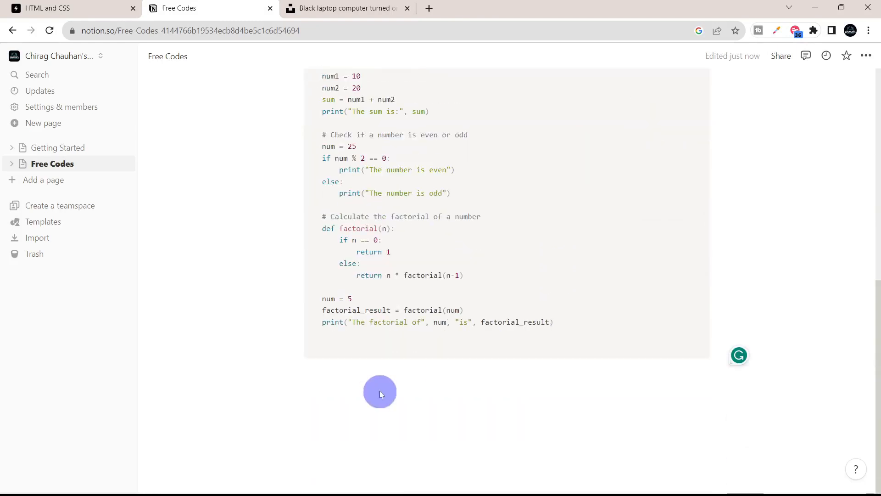
pyautogui.press('space')
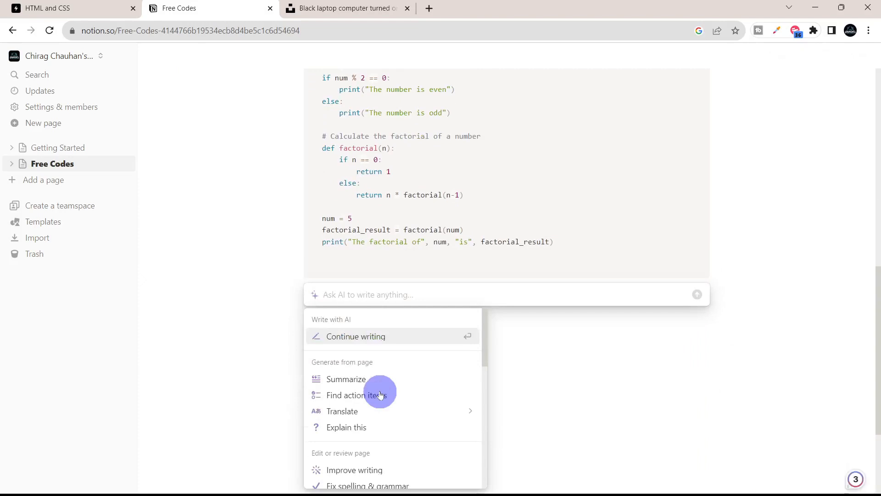
pyautogui.click(381, 338)
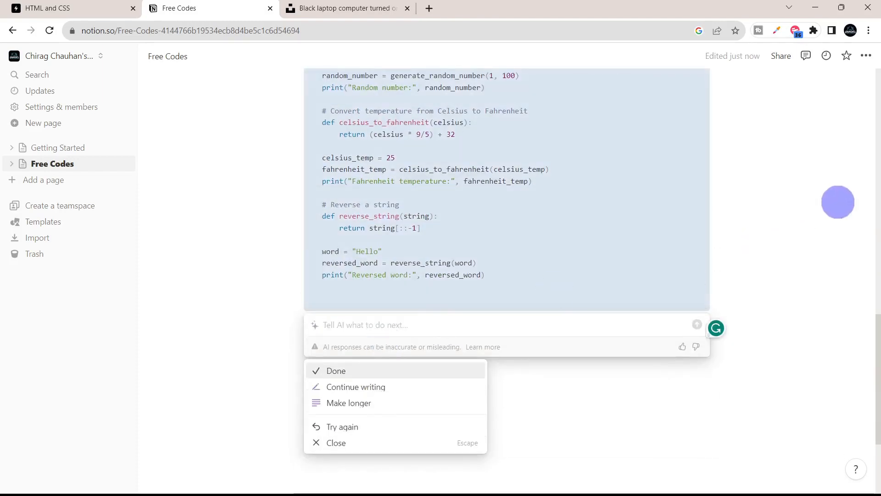
pyautogui.press('Return')
pyautogui.scroll(7, 838, 202)
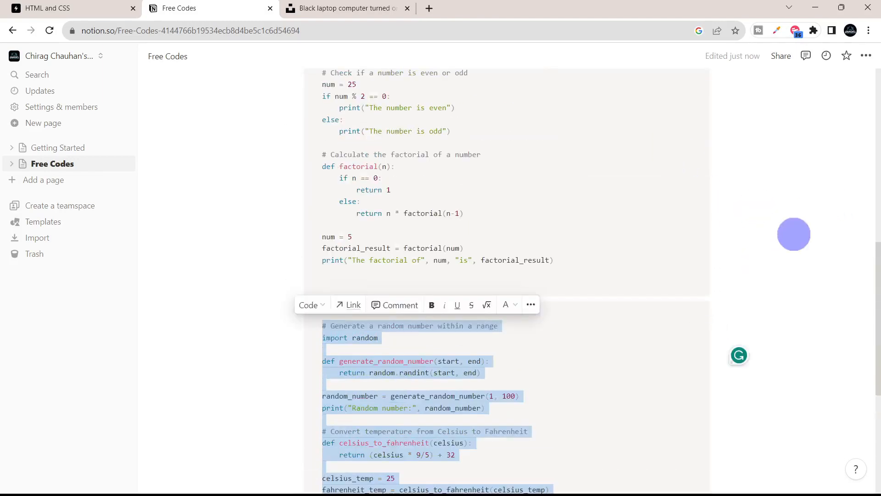
pyautogui.scroll(10, 794, 234)
pyautogui.click(567, 316)
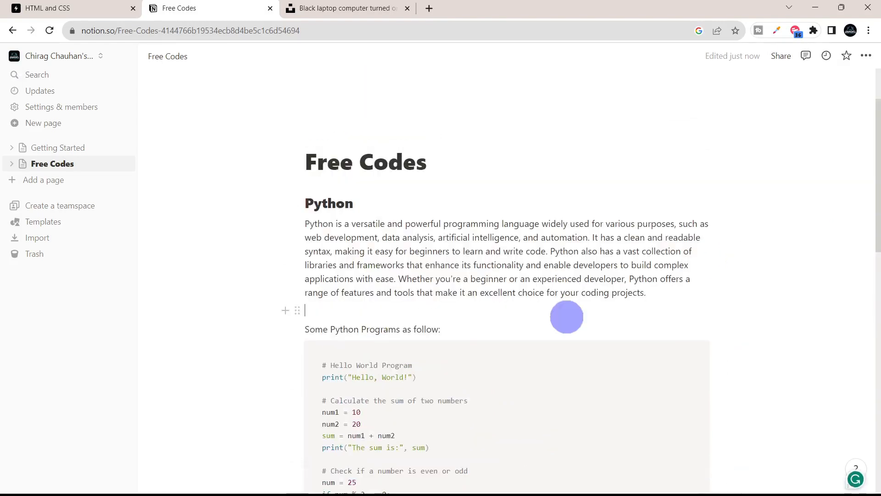
pyautogui.scroll(-15, 567, 317)
pyautogui.scroll(17, 566, 317)
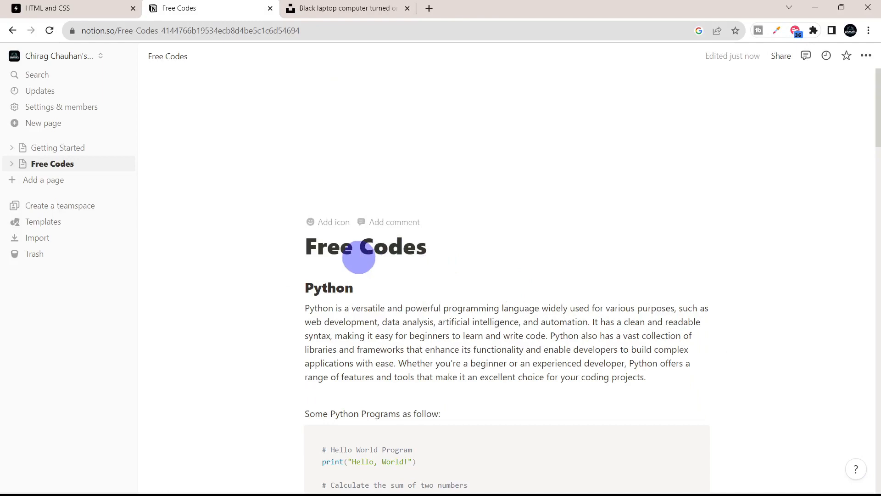
pyautogui.scroll(-20, 358, 257)
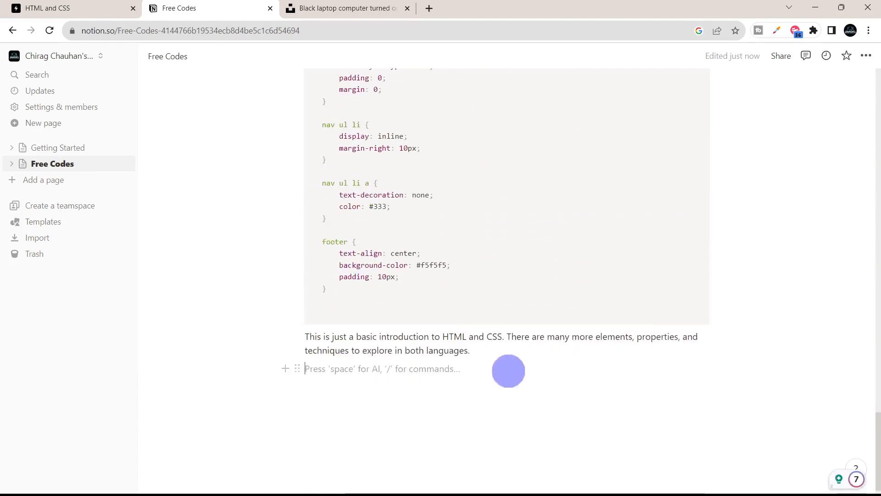
pyautogui.write('/sub')
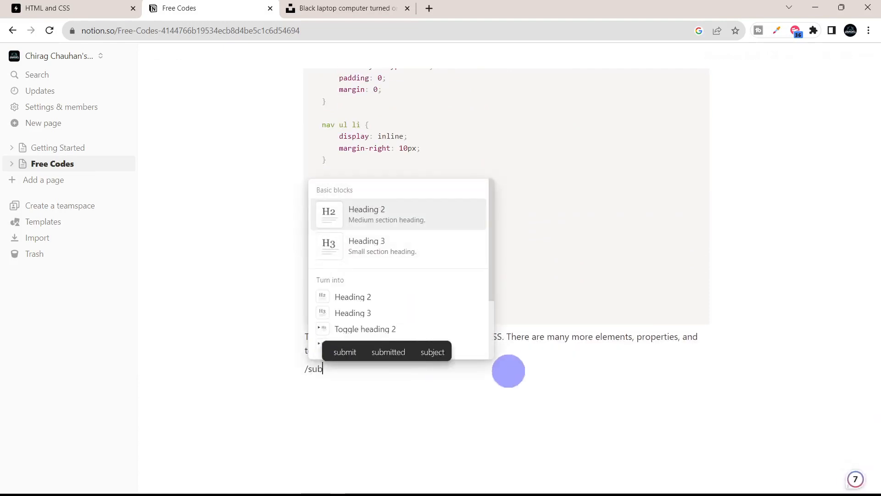
pyautogui.scroll(-2, 369, 261)
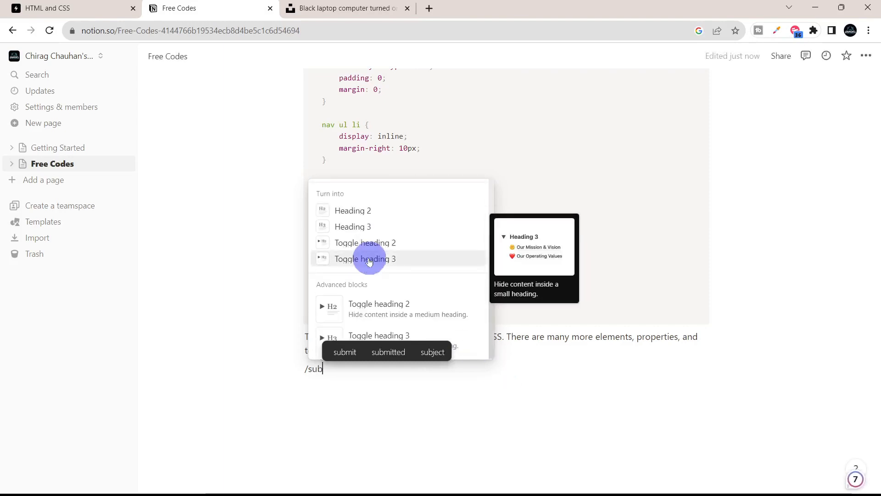
pyautogui.press('BackSpace')
pyautogui.press('BackSpace')
pyautogui.press('BackSpace')
pyautogui.press('BackSpace')
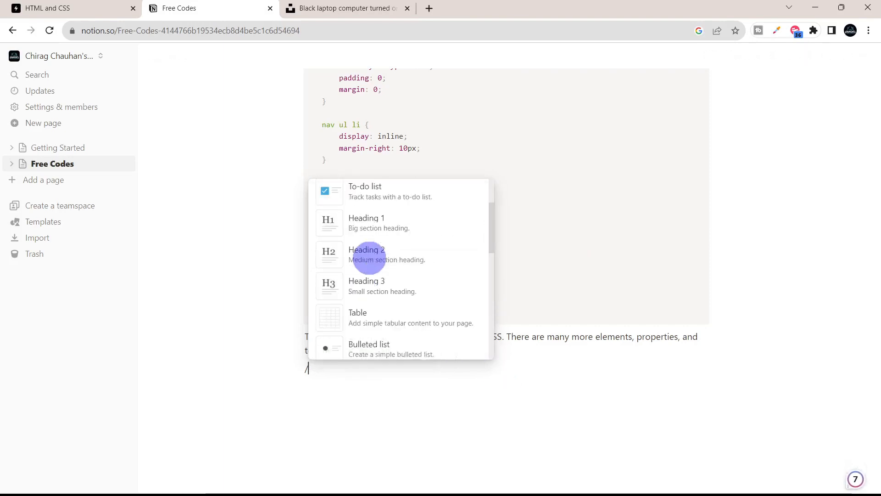
pyautogui.write('pa')
pyautogui.press('BackSpace')
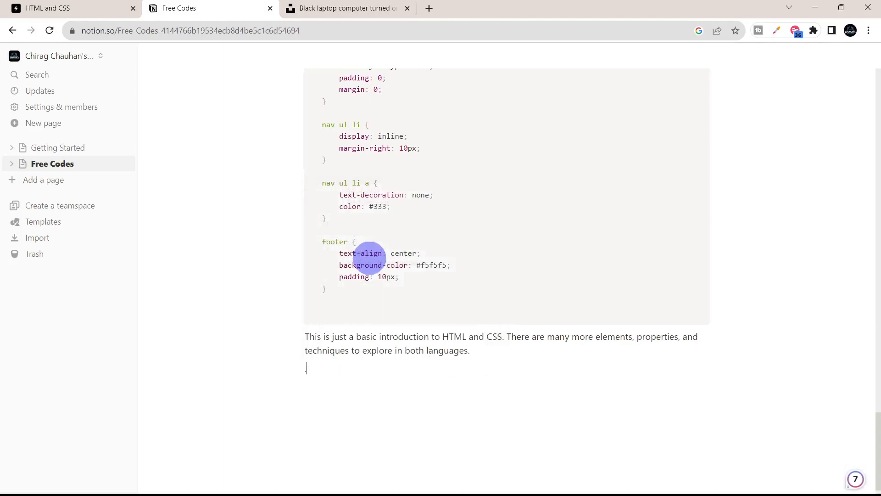
# - Embed a sub-page at the end of the Free Codes page and title it Codes
pyautogui.write('/page')
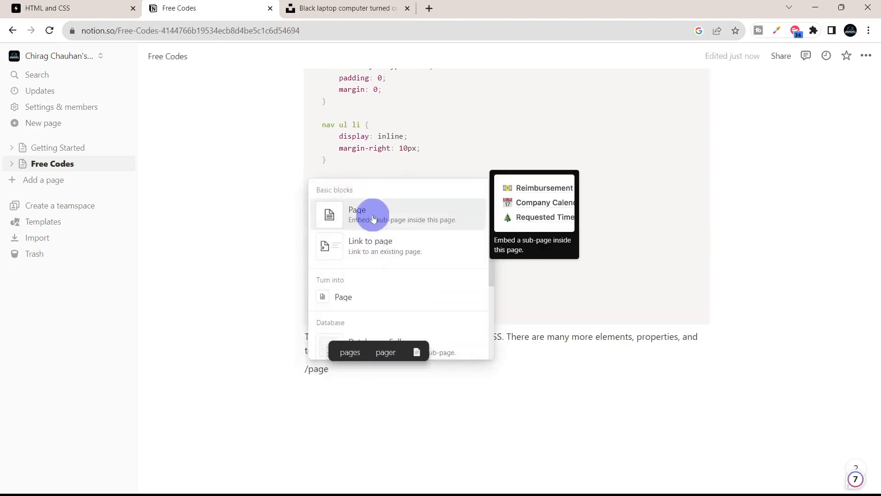
pyautogui.click(373, 219)
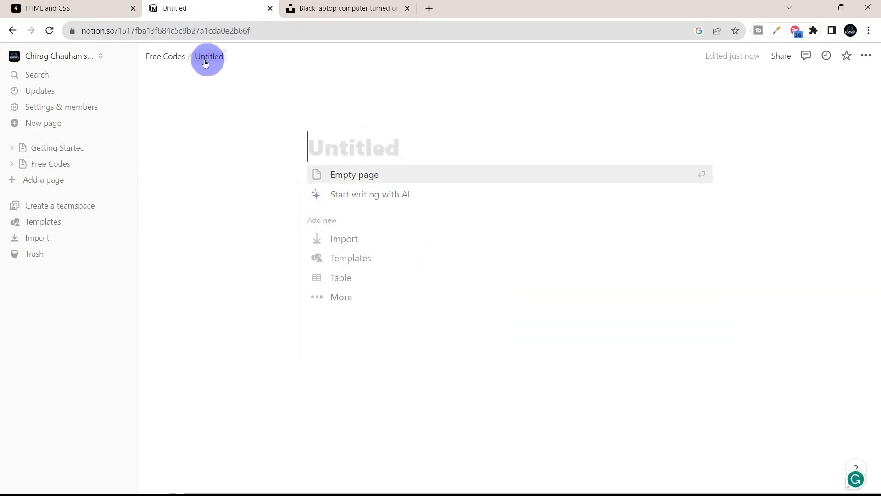
pyautogui.click(11, 168)
pyautogui.click(52, 188)
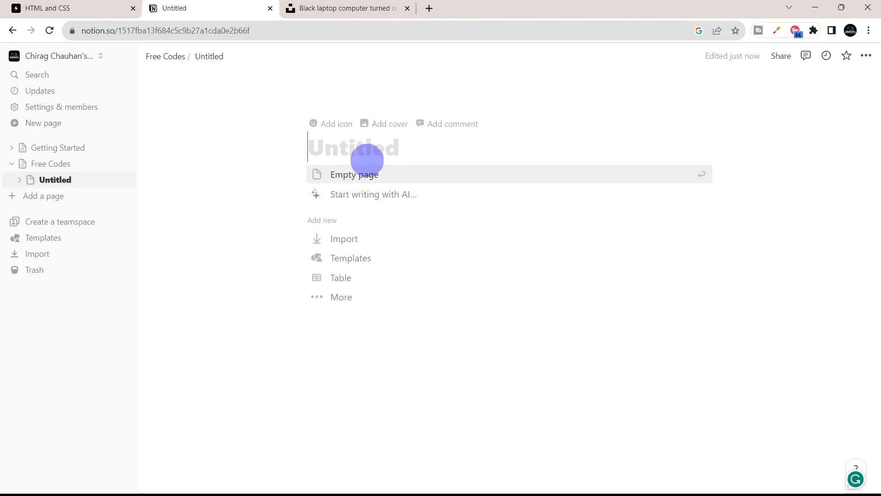
pyautogui.write('Codes')
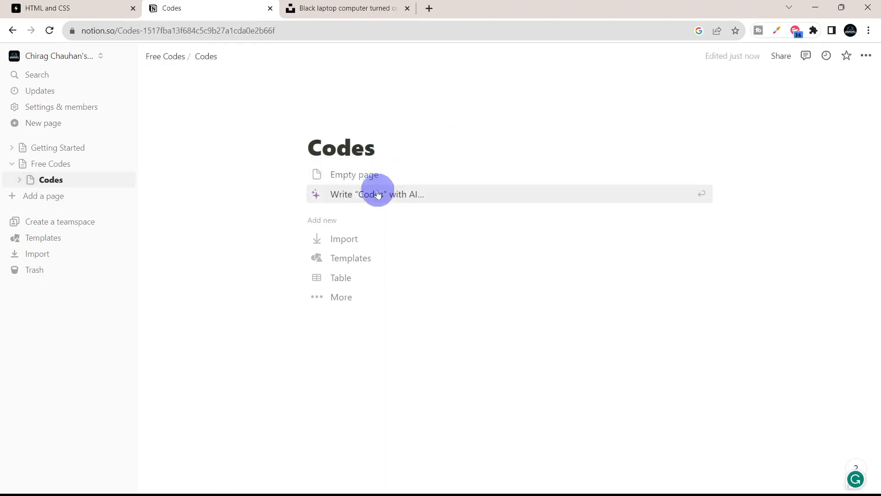
# - Try to have the AI fill the Codes page from the prompt "Write about Codes on html and css" and continue writing
pyautogui.click(369, 191)
pyautogui.write('on html and css')
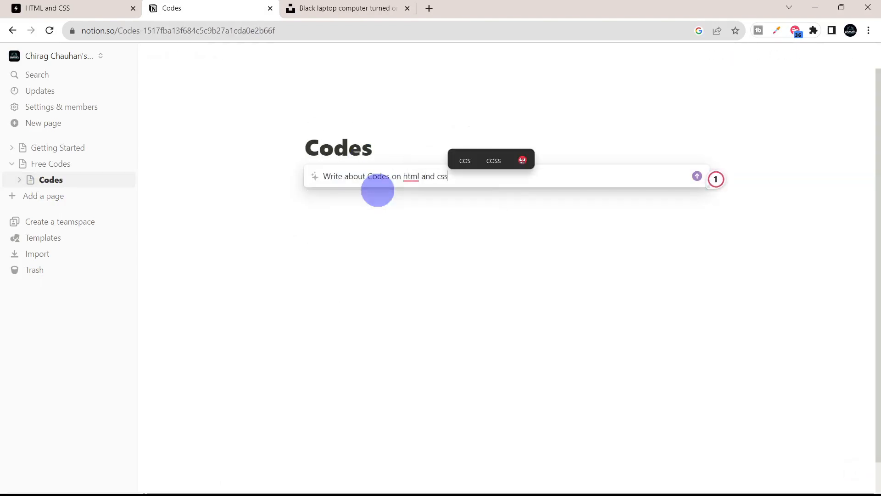
pyautogui.press('Return')
pyautogui.click(357, 389)
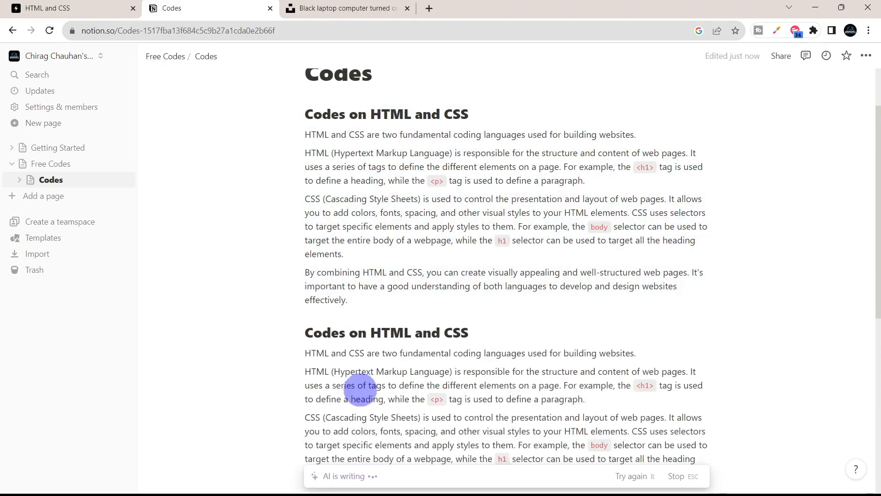
pyautogui.click(347, 473)
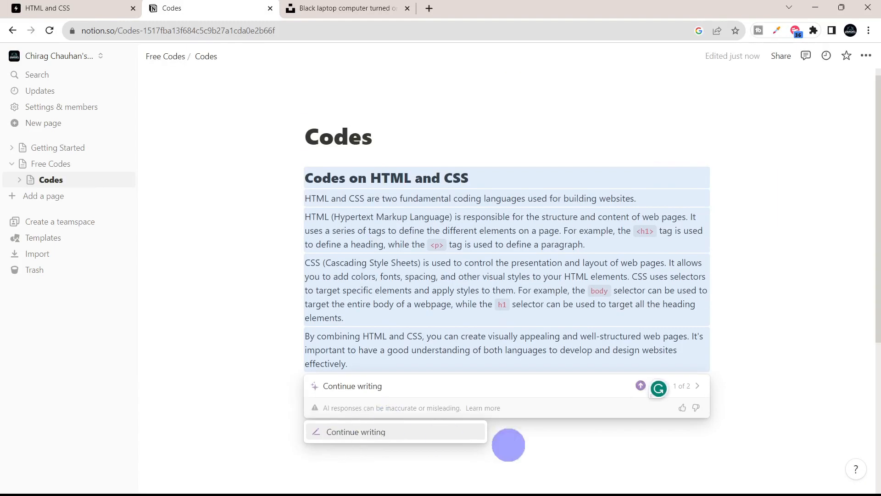
pyautogui.click(507, 443)
pyautogui.click(446, 285)
# - Have the AI generate code on the Codes page from the prompt "write the code on html and css", continue it, and keep both code blocks
pyautogui.click(418, 200)
pyautogui.write('/')
pyautogui.press('BackSpace')
pyautogui.press('space')
pyautogui.write('write the code on html amd c')
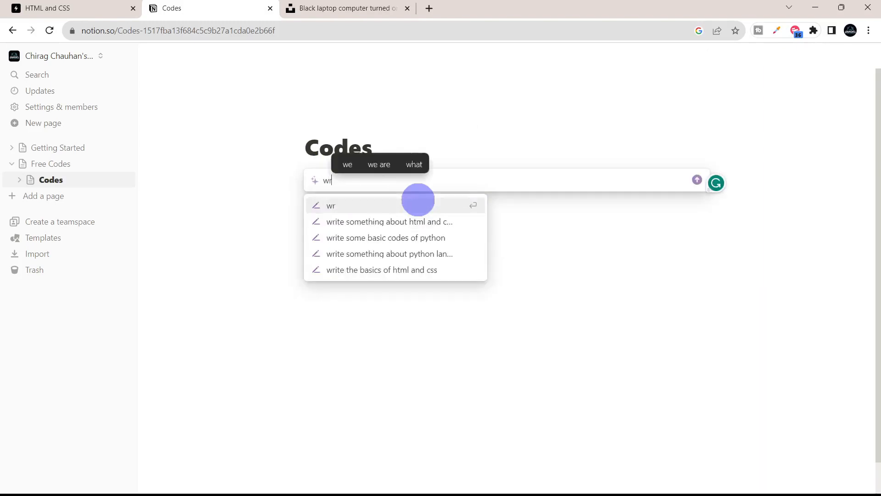
pyautogui.press('BackSpace')
pyautogui.press('BackSpace')
pyautogui.press('BackSpace')
pyautogui.press('BackSpace')
pyautogui.write('nd css')
pyautogui.press('Return')
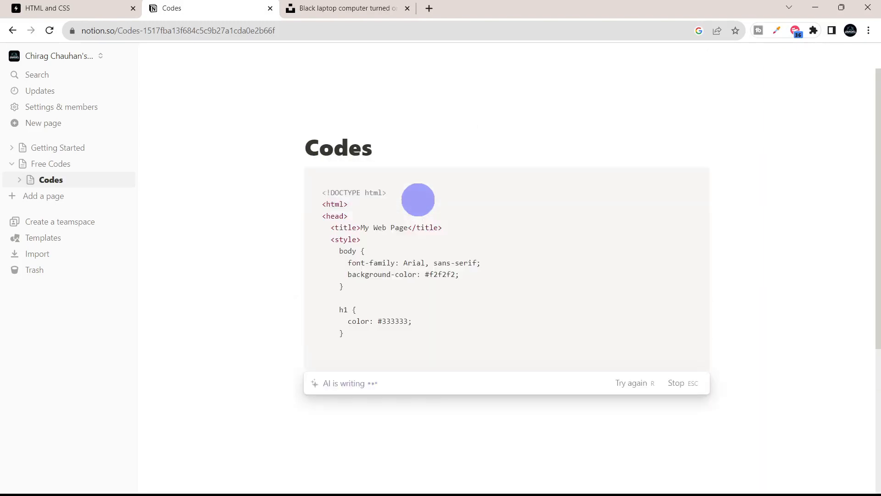
pyautogui.click(377, 393)
pyautogui.click(214, 63)
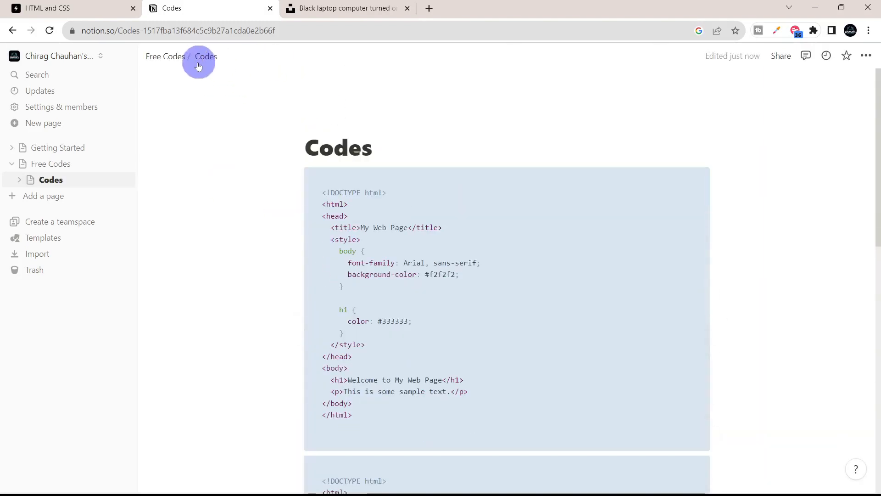
# - Return to the Free Codes page and change its cover to the ornate patterned carpet image
pyautogui.click(163, 59)
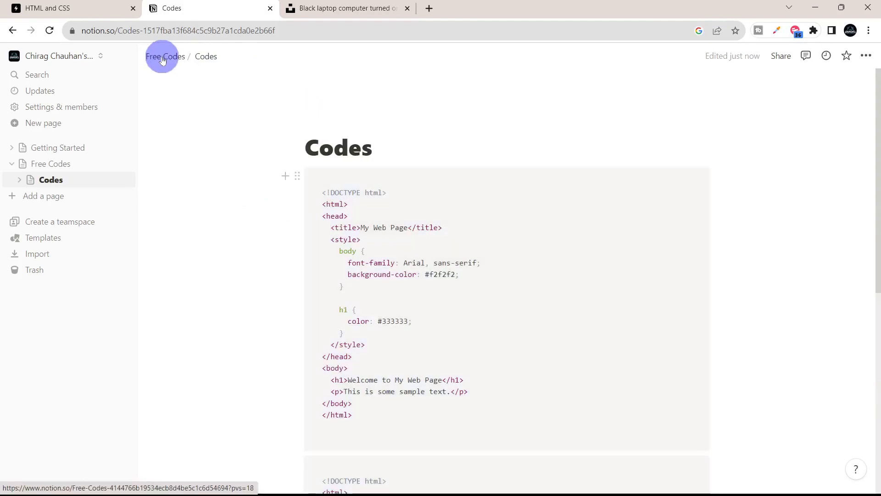
pyautogui.click(176, 58)
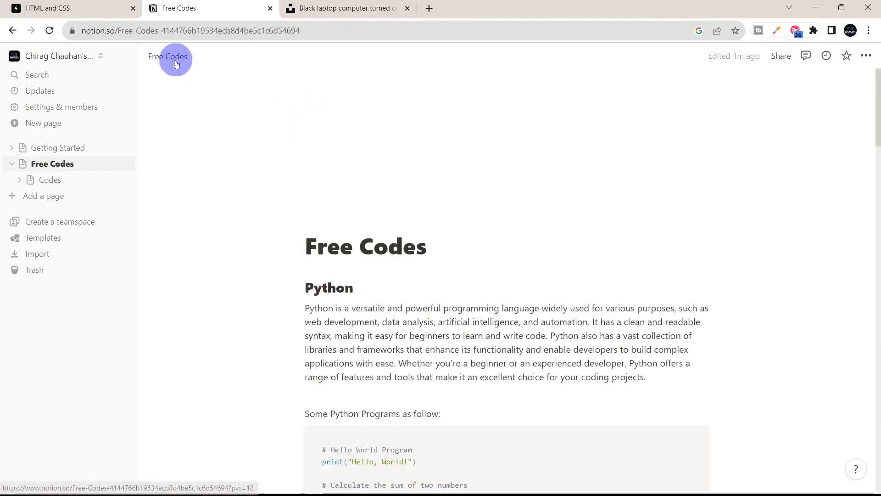
pyautogui.scroll(-15, 449, 348)
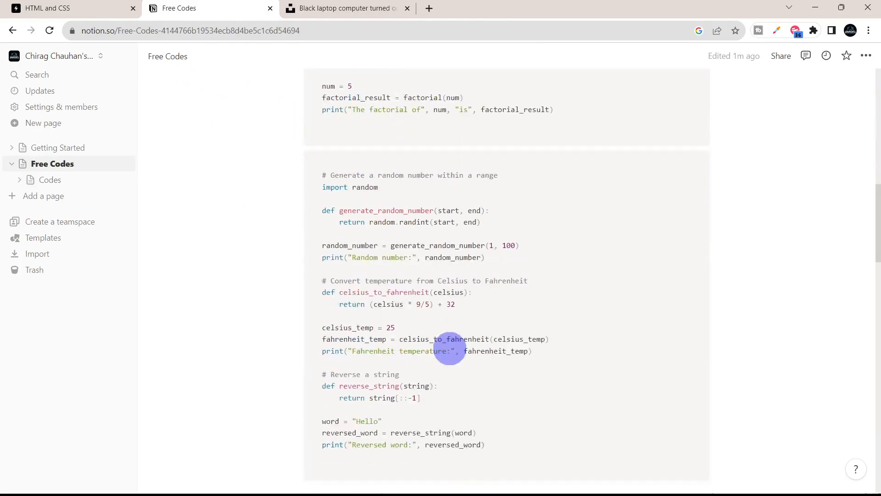
pyautogui.scroll(15, 450, 351)
pyautogui.moveTo(374, 173)
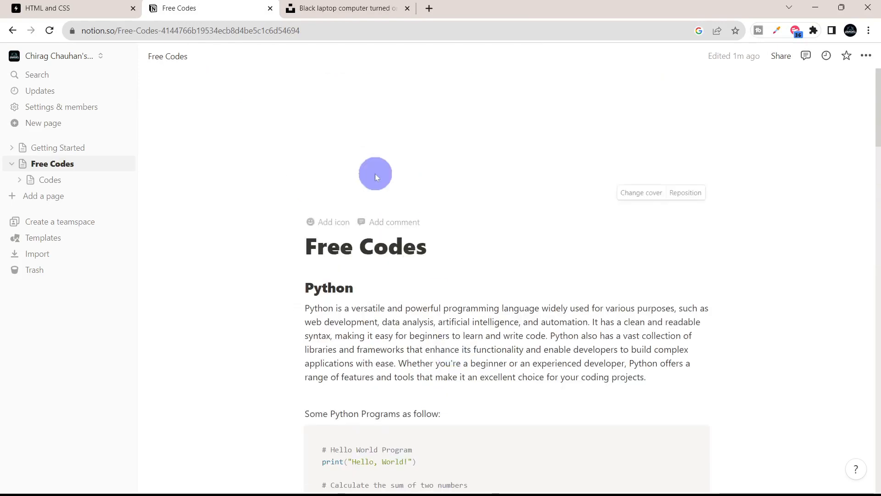
pyautogui.click(627, 195)
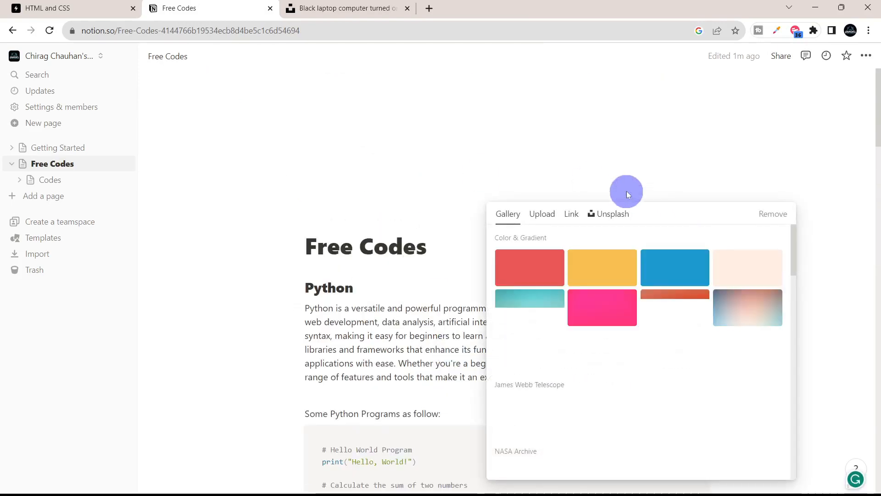
pyautogui.click(610, 215)
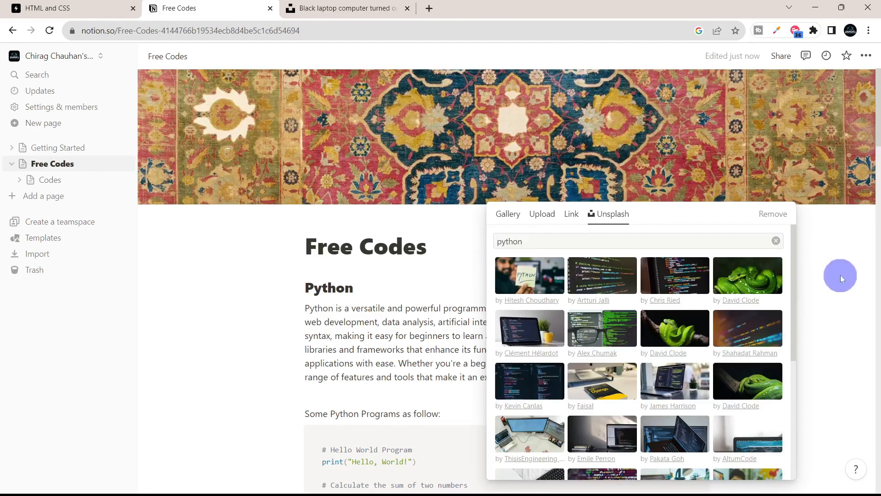
pyautogui.click(841, 273)
# - Review the Free Codes page down to its end and open the embedded Codes sub-page
pyautogui.scroll(-3, 437, 322)
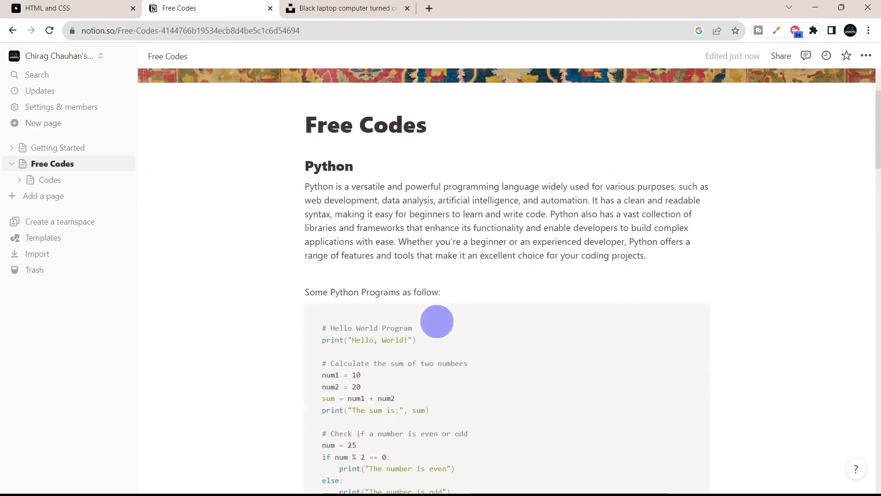
pyautogui.scroll(3, 436, 321)
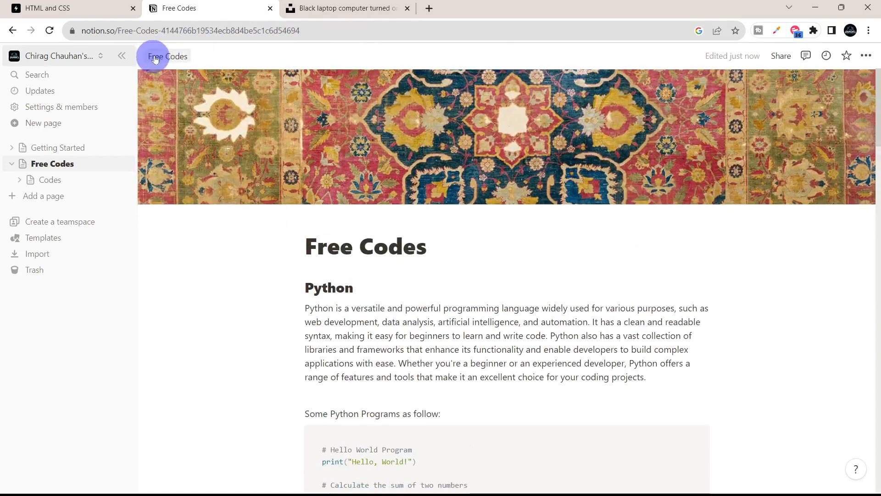
pyautogui.scroll(-18, 531, 295)
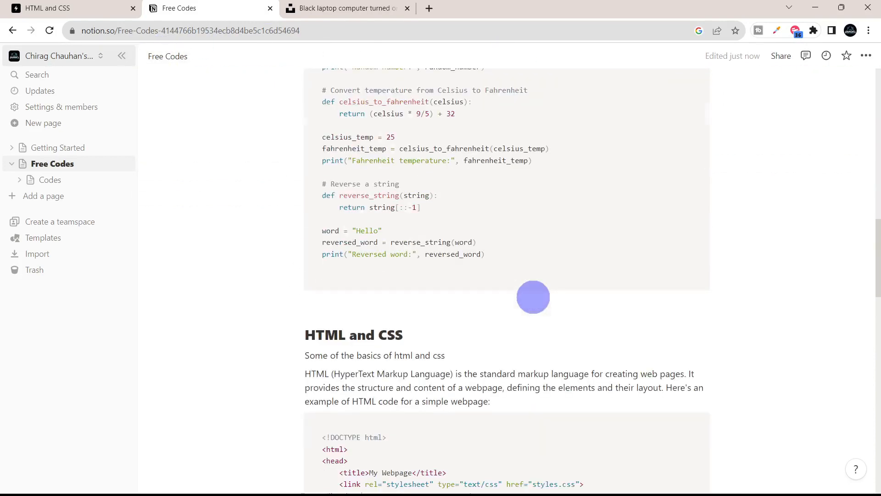
pyautogui.scroll(-15, 532, 297)
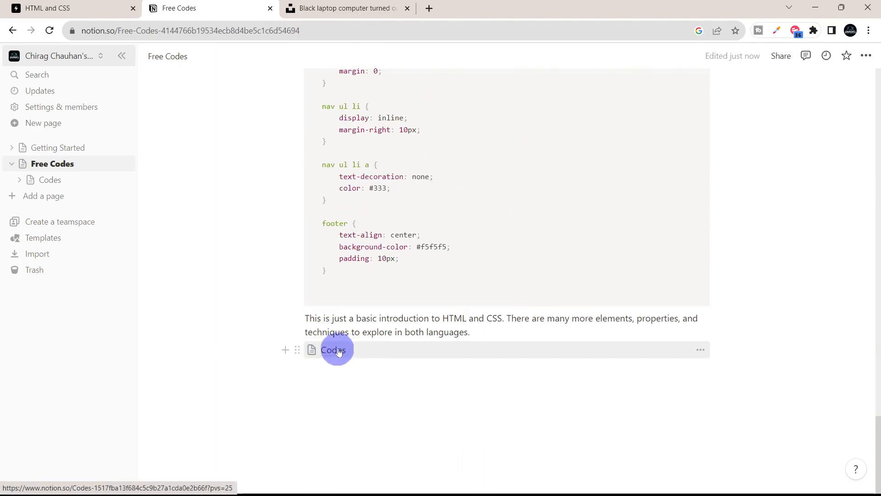
pyautogui.click(694, 352)
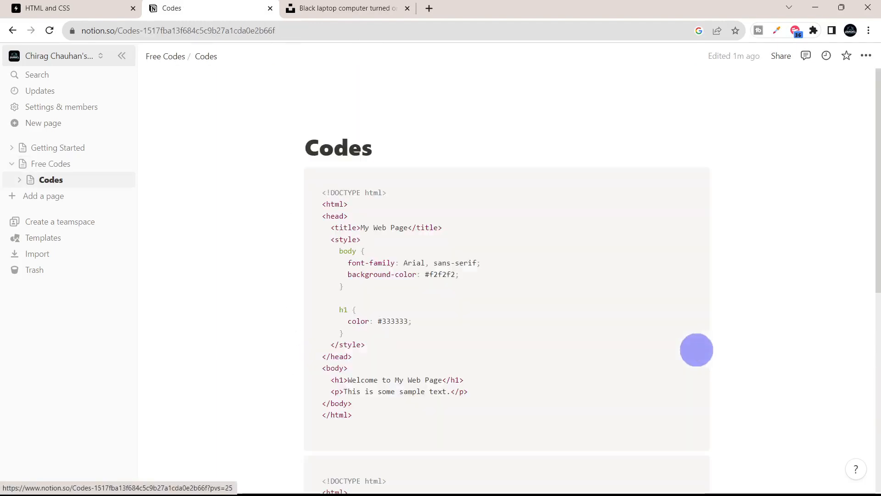
# - Return to the Free Codes page and examine the actions available for the Codes sub-page link at its end
pyautogui.click(157, 55)
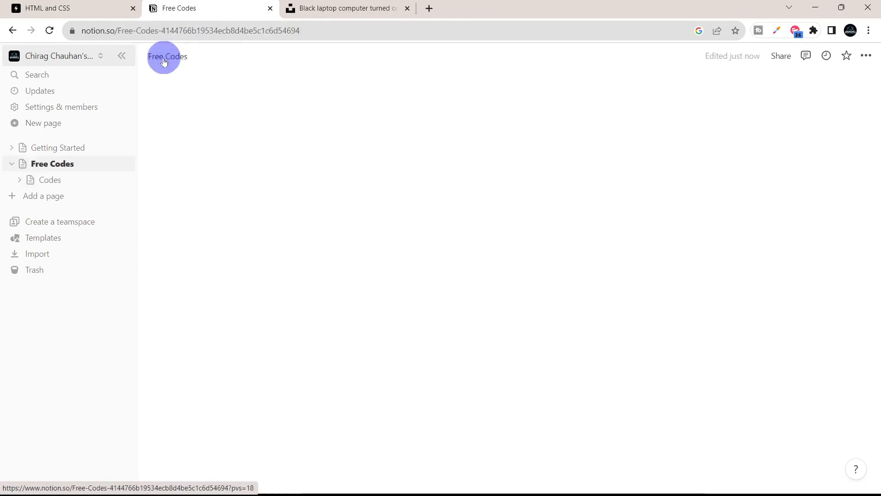
pyautogui.scroll(-10, 540, 233)
pyautogui.scroll(-15, 541, 232)
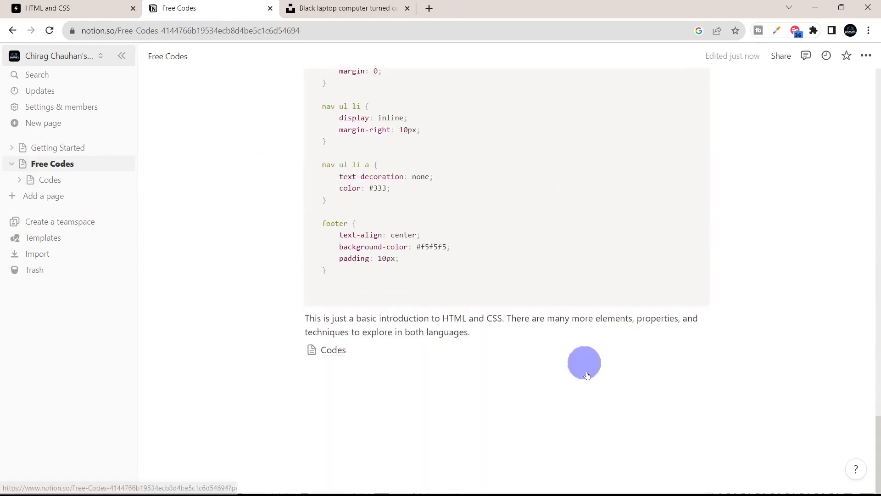
pyautogui.click(701, 353)
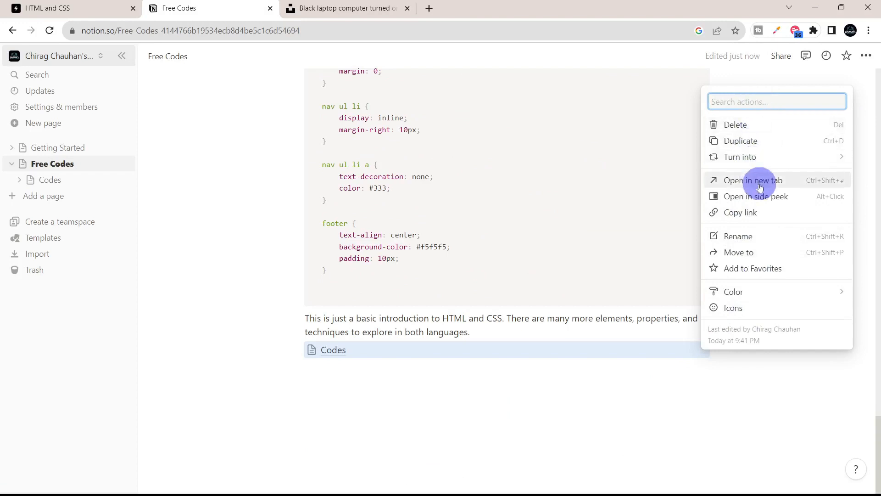
pyautogui.click(750, 399)
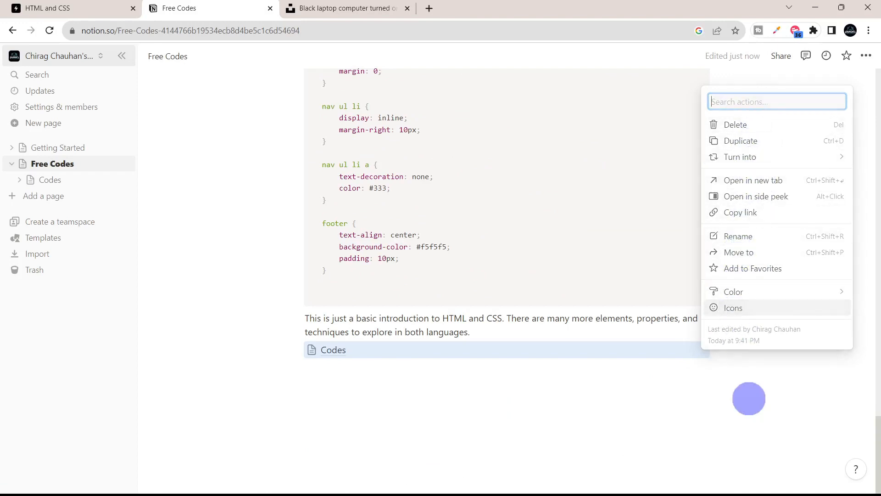
pyautogui.scroll(7, 423, 330)
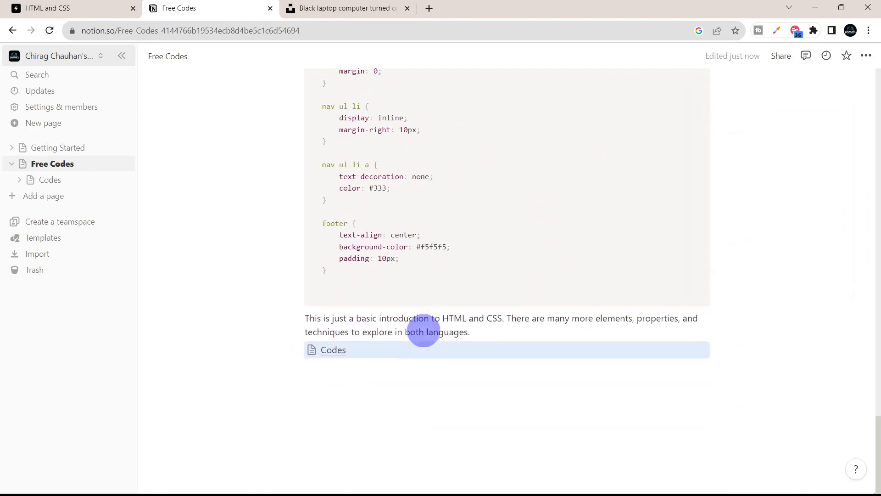
pyautogui.scroll(10, 423, 330)
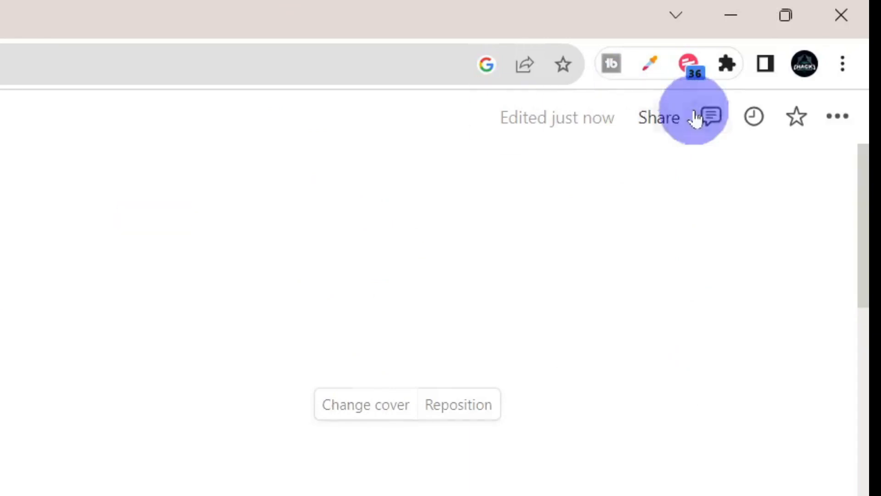
# - Publish the Free Codes page to the web and copy its web link
pyautogui.click(658, 130)
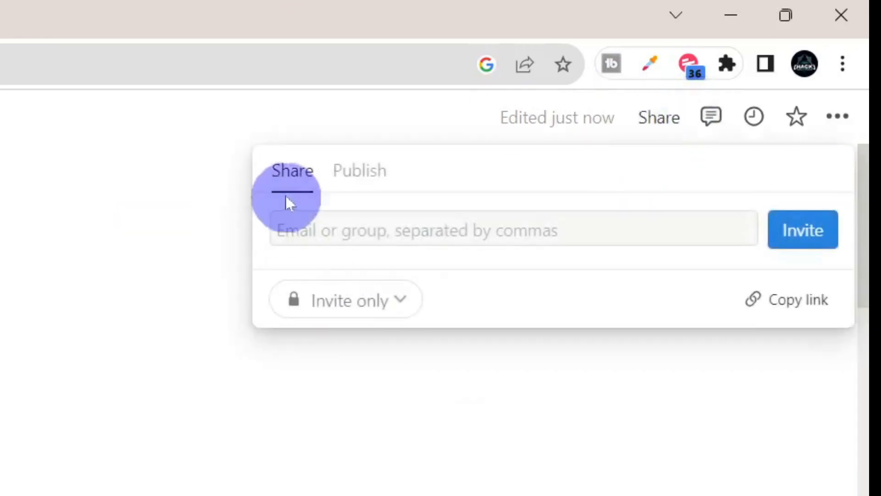
pyautogui.click(363, 179)
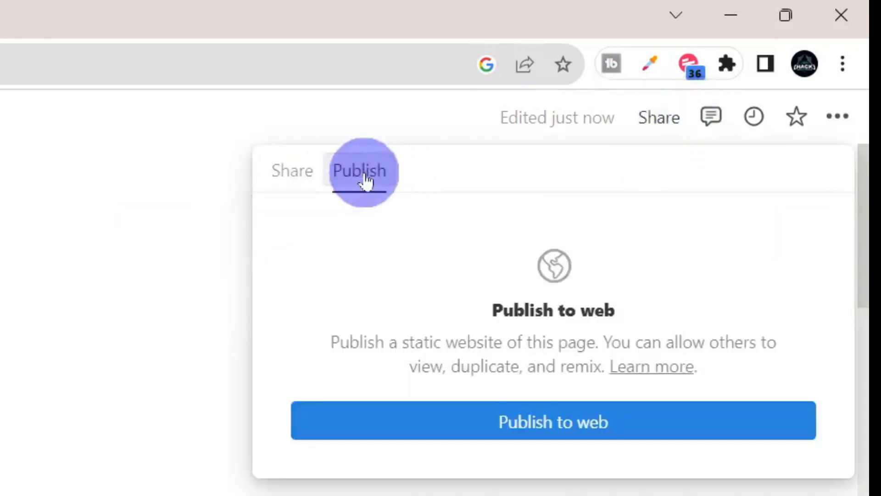
pyautogui.click(657, 430)
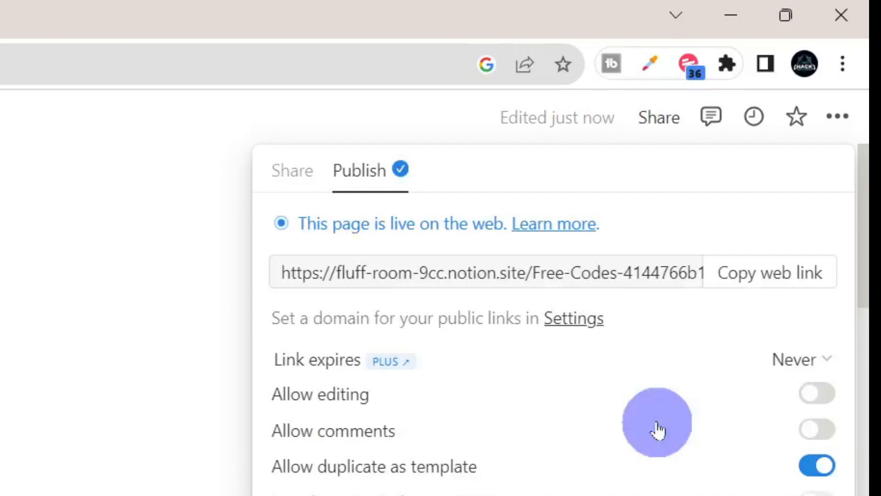
pyautogui.click(753, 275)
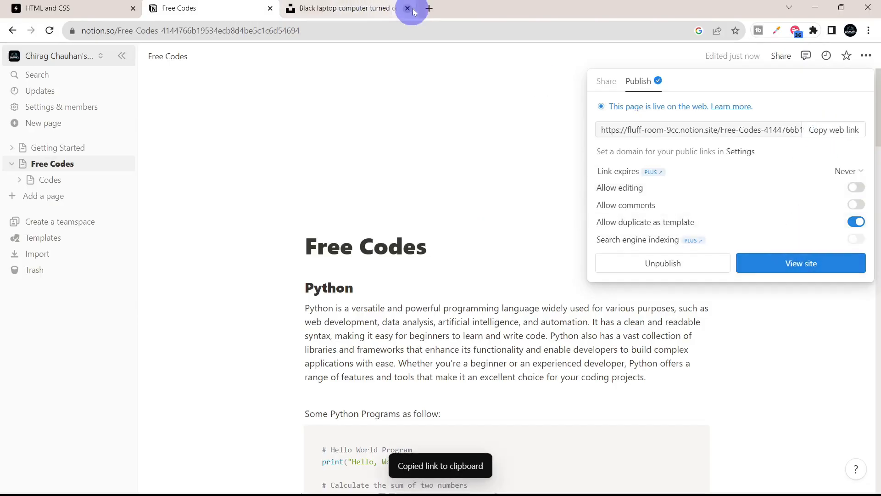
# - Load the copied link in place of the Unsplash photo page and look through the published Free Codes page
pyautogui.click(376, 4)
pyautogui.click(375, 32)
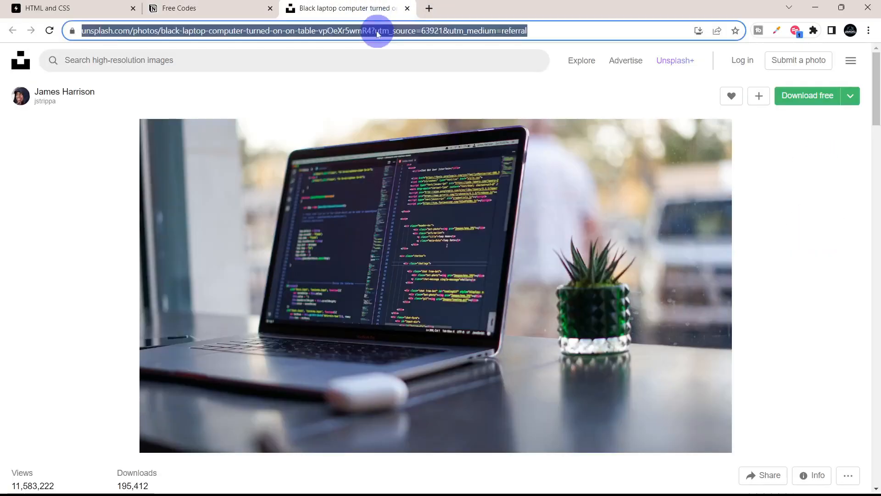
pyautogui.hotkey('ctrl', 'v')
pyautogui.press('Return')
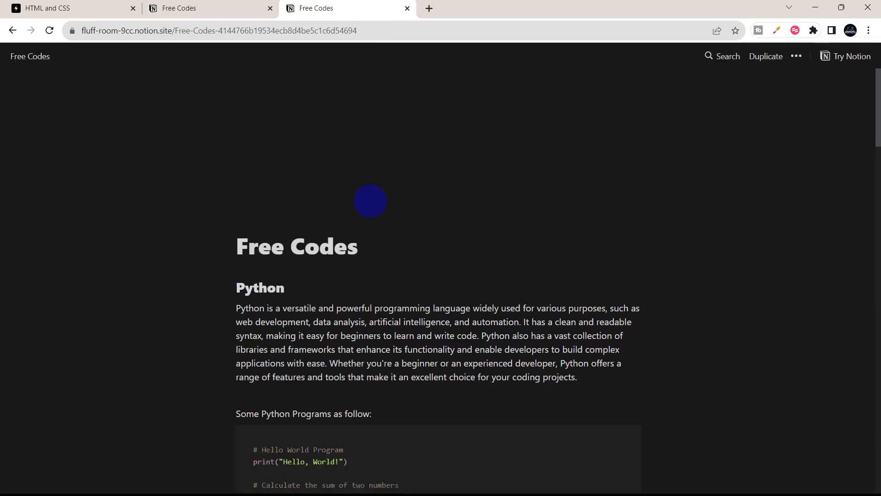
pyautogui.scroll(-2, 371, 200)
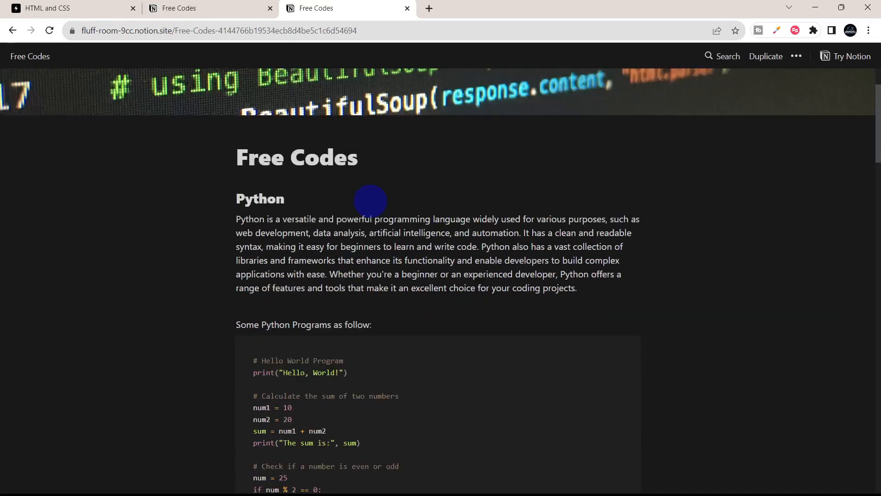
pyautogui.scroll(2, 370, 201)
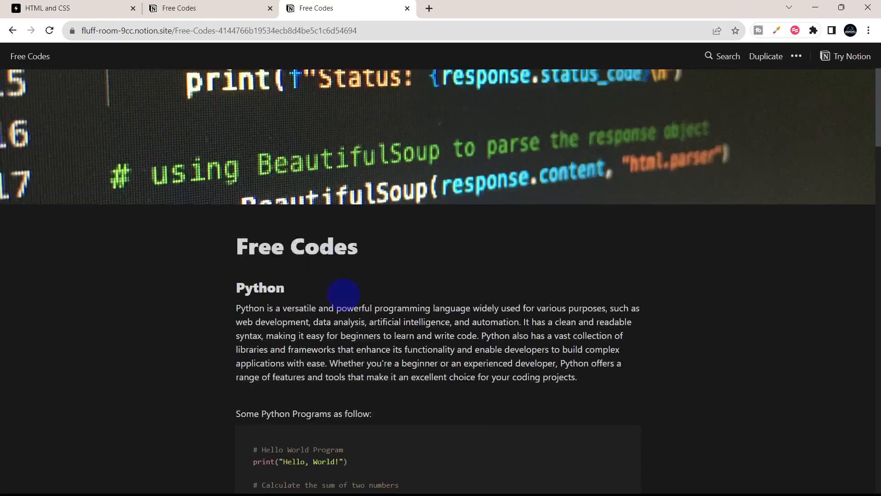
pyautogui.scroll(-8, 389, 315)
pyautogui.scroll(8, 390, 315)
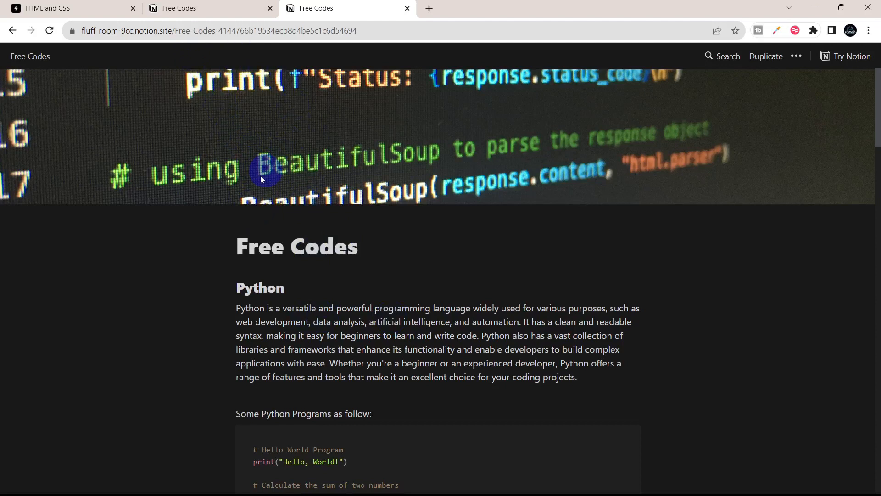
# - Search the web for "super site" in a new browser tab
pyautogui.click(154, 6)
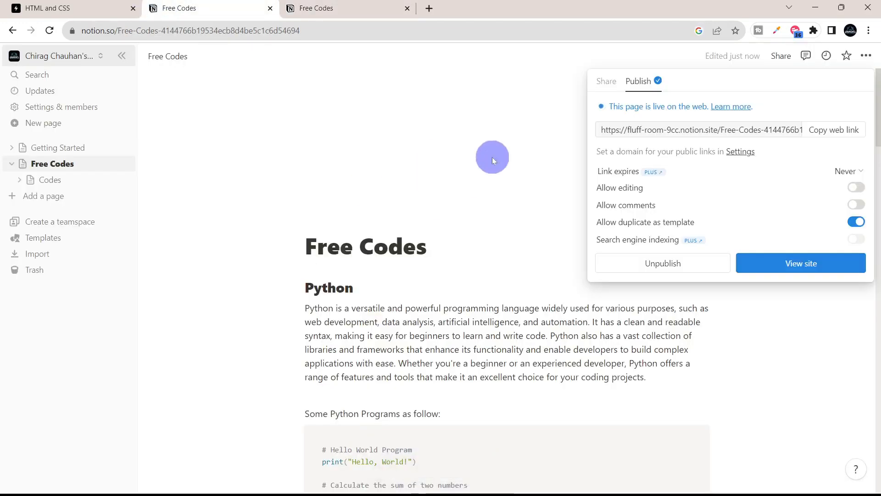
pyautogui.click(6, 4)
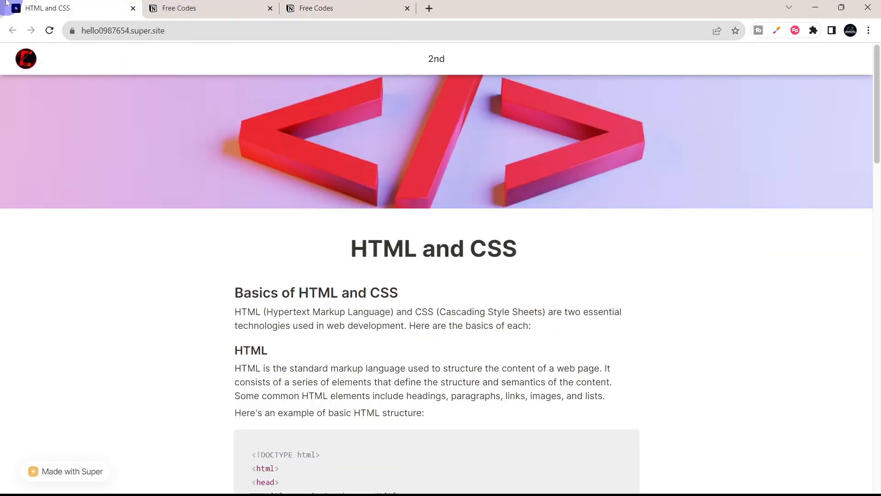
pyautogui.click(430, 10)
pyautogui.write('supr')
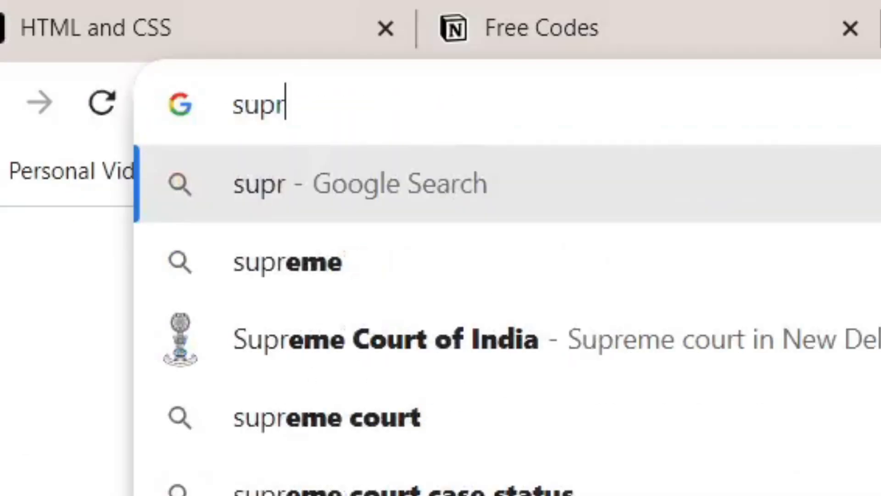
pyautogui.press('BackSpace')
pyautogui.write('er site')
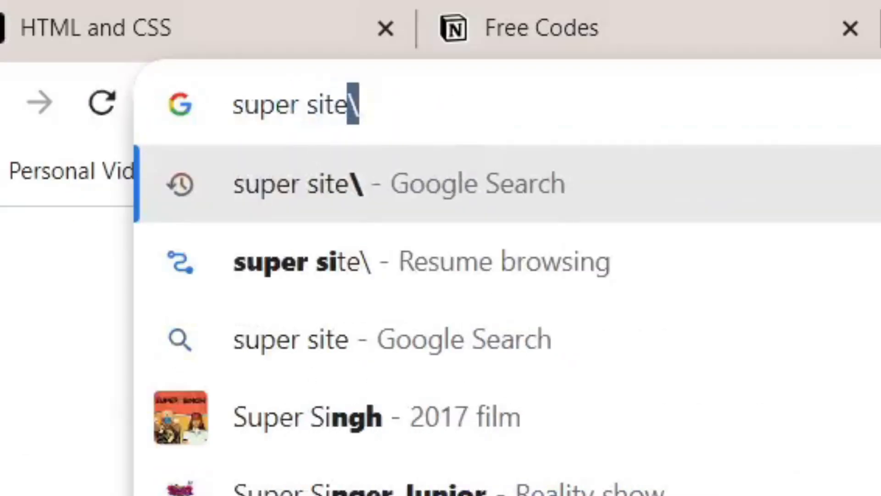
pyautogui.press('Delete')
pyautogui.press('Return')
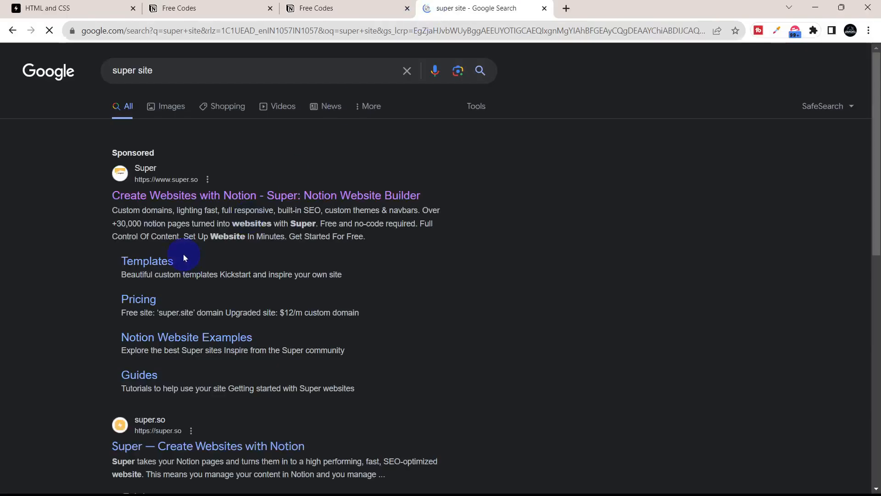
# - Go from the Super search result into the Super app, close the landing page and make the app the first browser tab
pyautogui.click(194, 197)
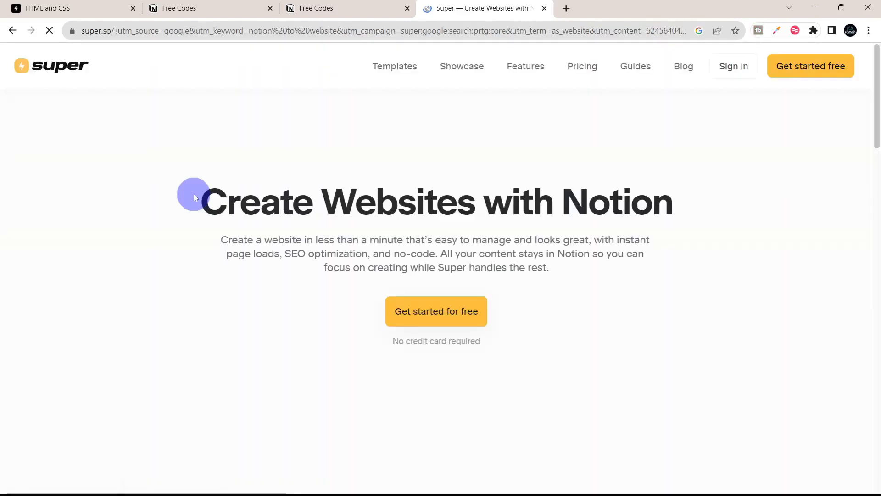
pyautogui.click(447, 312)
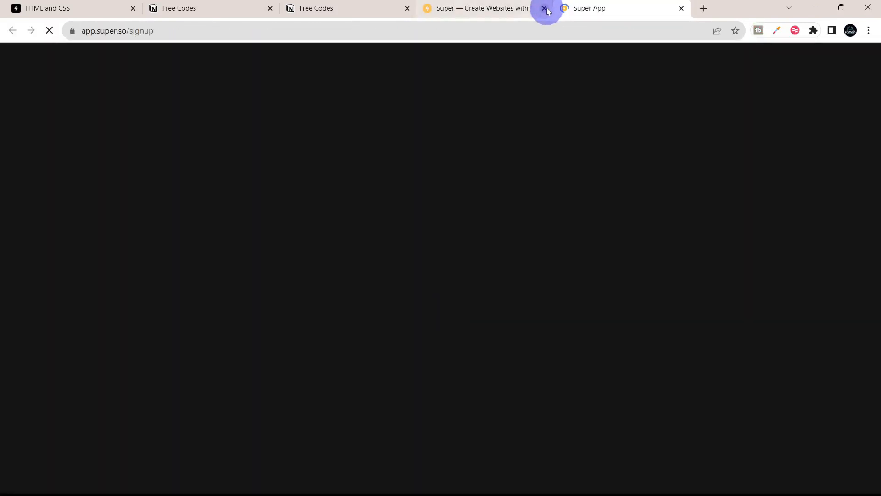
pyautogui.click(544, 9)
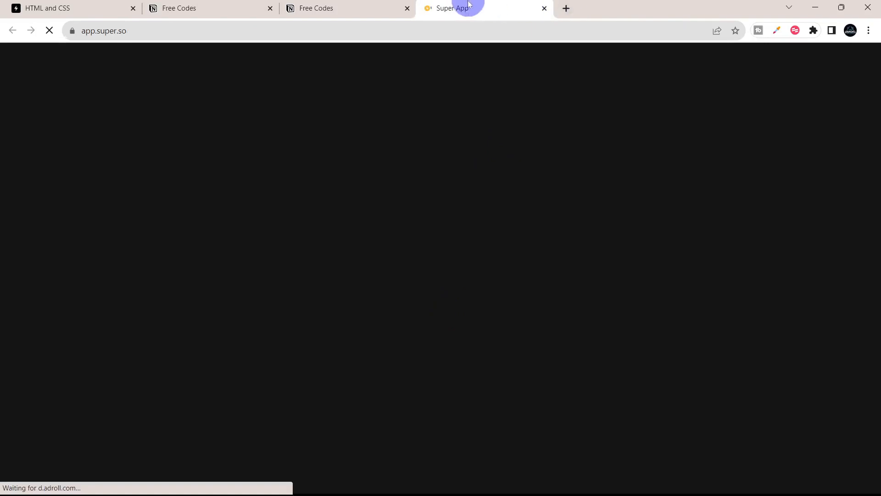
pyautogui.moveTo(468, 3); pyautogui.dragTo(99, 2)
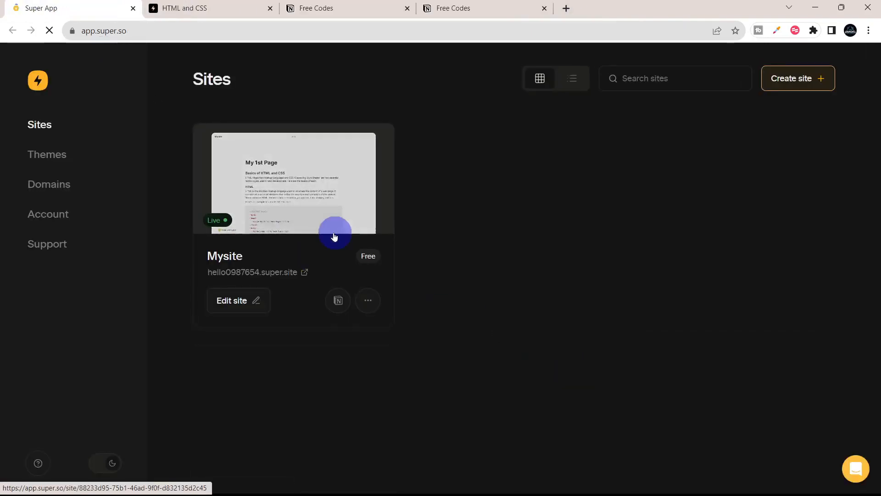
pyautogui.click(226, 8)
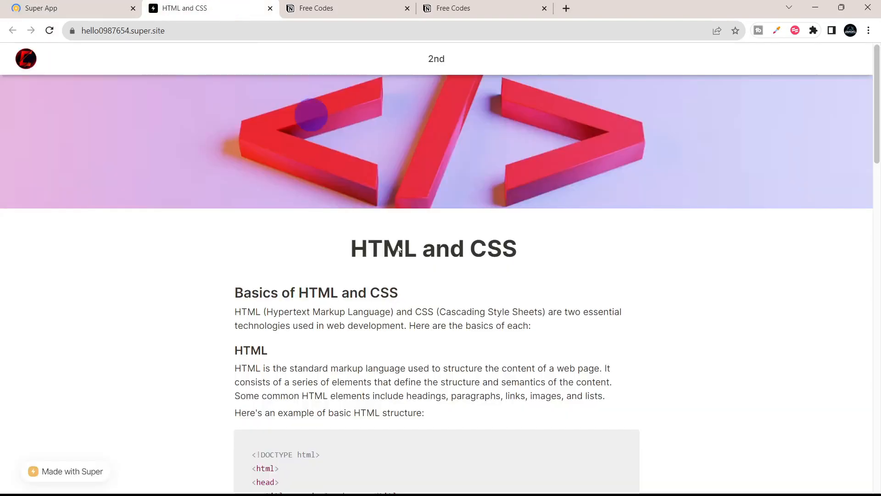
pyautogui.click(20, 5)
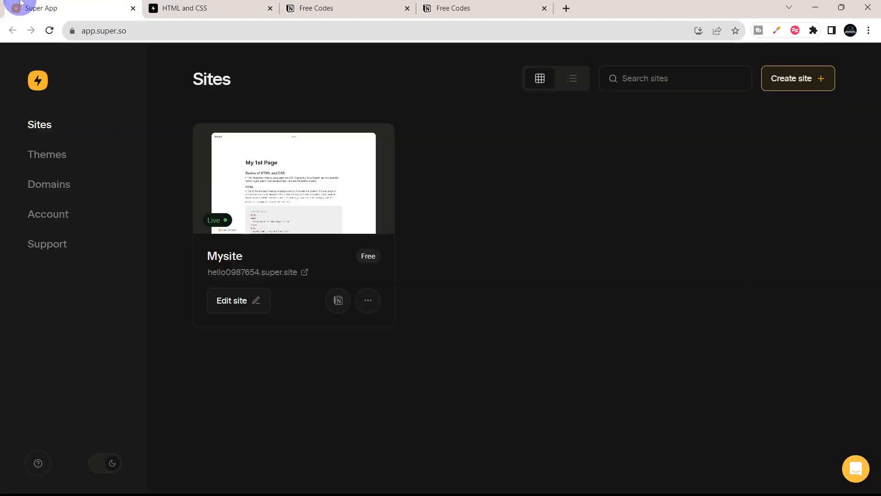
# - Start creating a new Super site and name it Free Codes
pyautogui.click(802, 81)
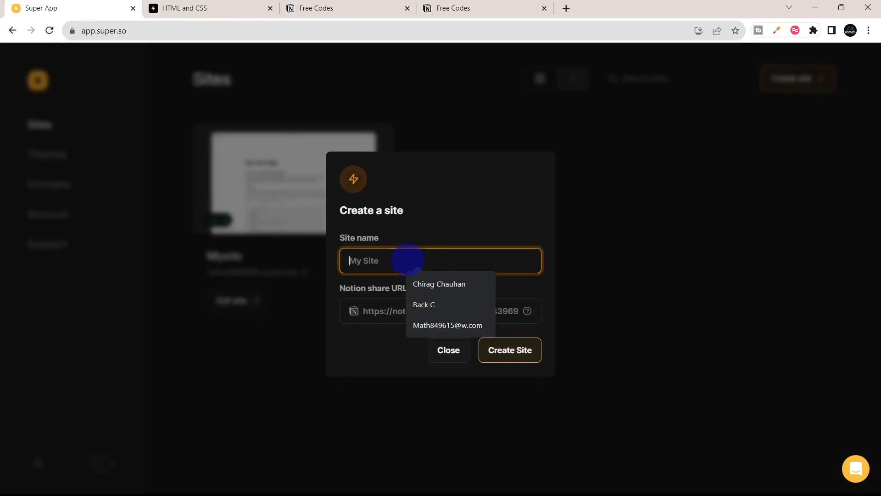
pyautogui.write('Th')
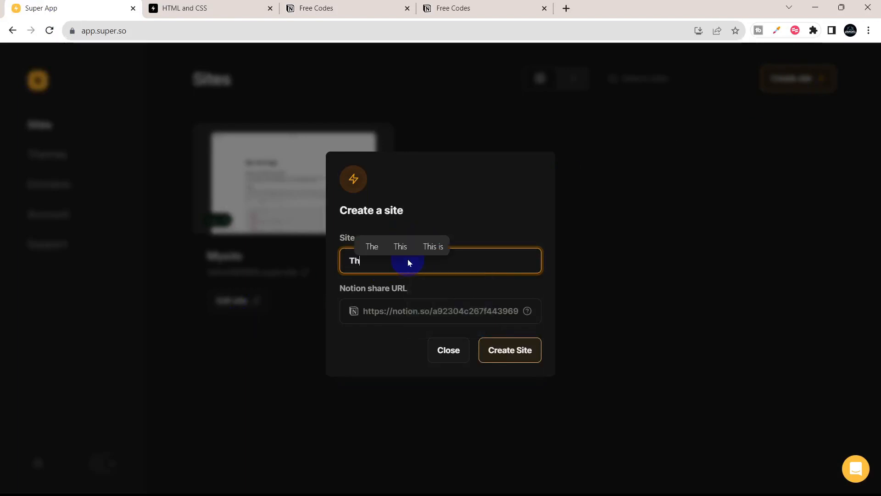
pyautogui.press('BackSpace')
pyautogui.press('BackSpace')
pyautogui.write('Free')
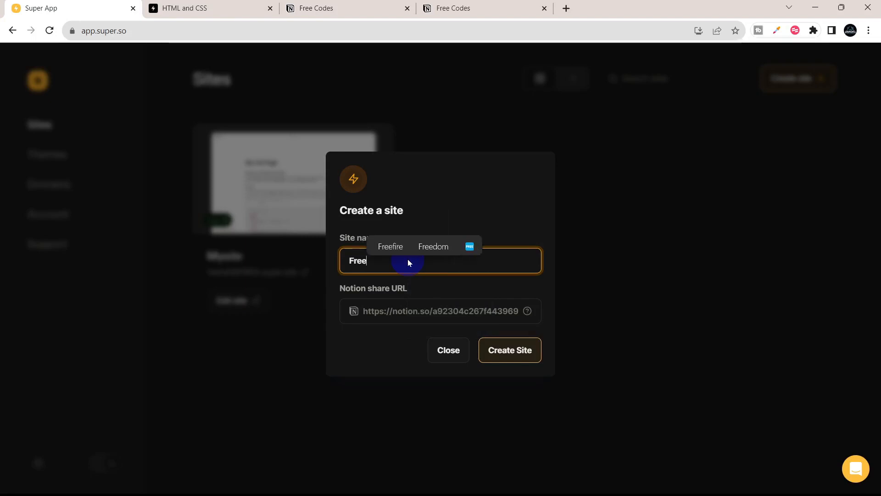
pyautogui.write(' Codes')
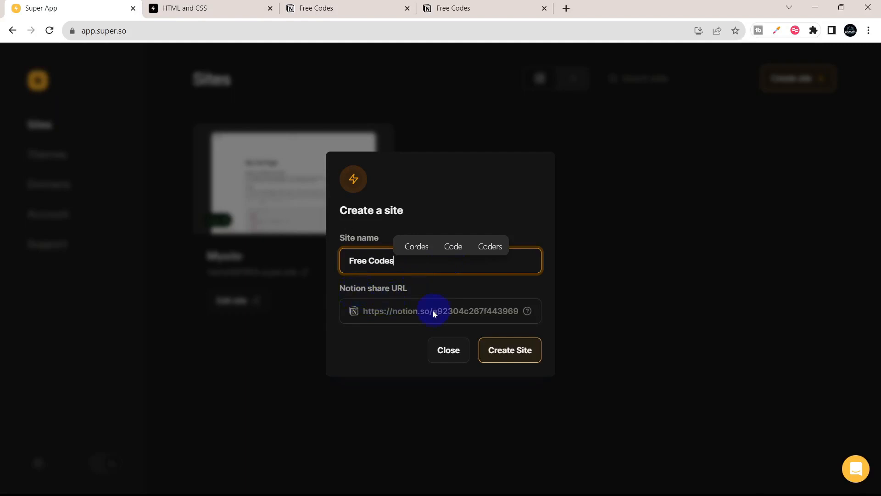
# - Copy the published Free Codes web link from Notion, enter it as the Notion share URL in Super, and create the site
pyautogui.click(213, 4)
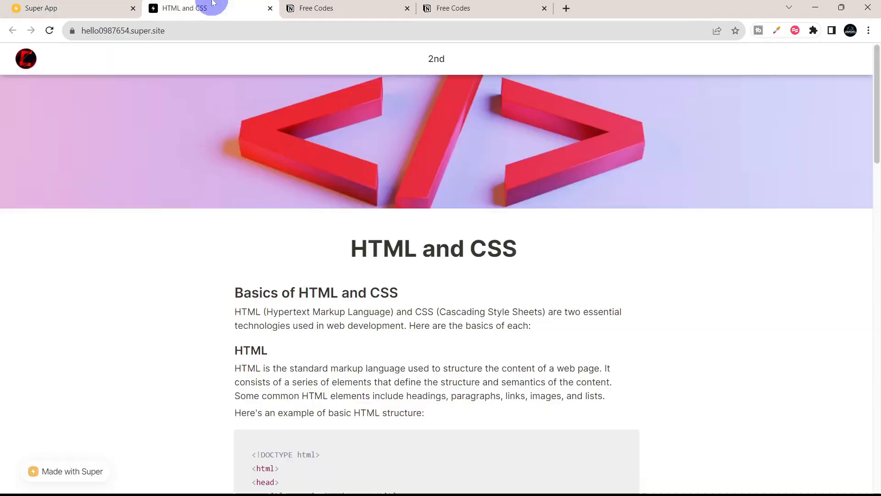
pyautogui.click(363, 7)
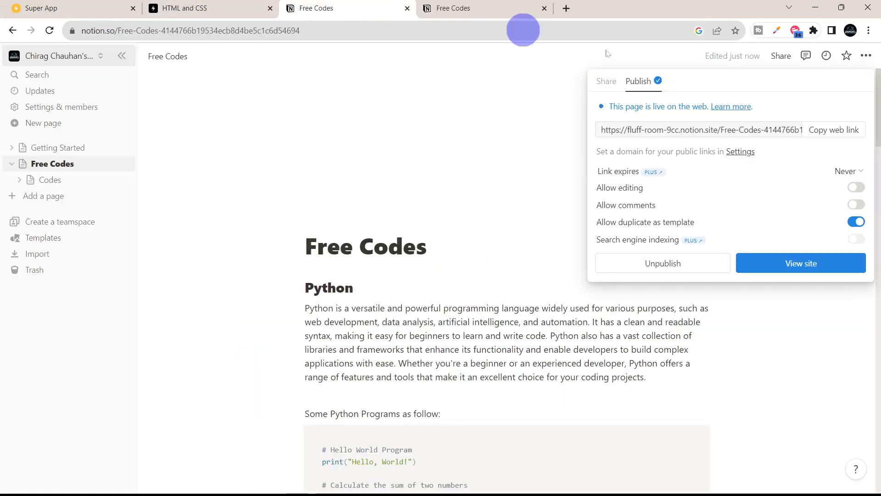
pyautogui.click(832, 130)
pyautogui.click(117, 8)
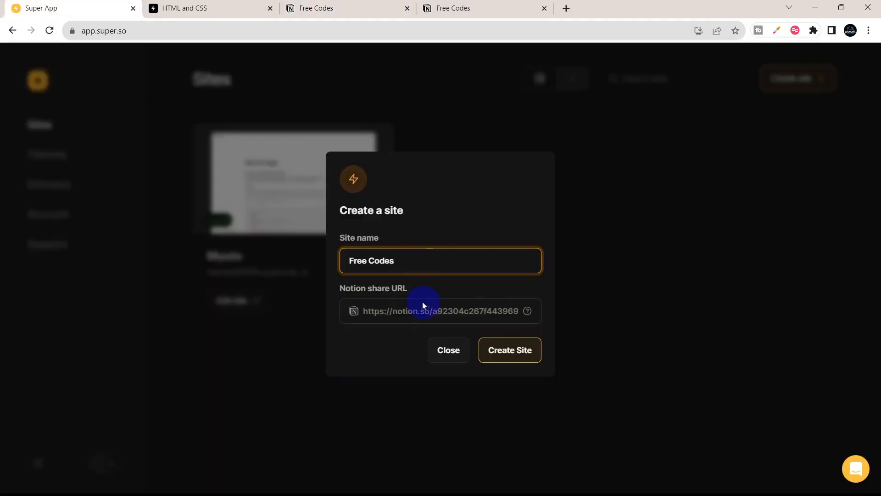
pyautogui.click(423, 305)
pyautogui.hotkey('ctrl', 'v')
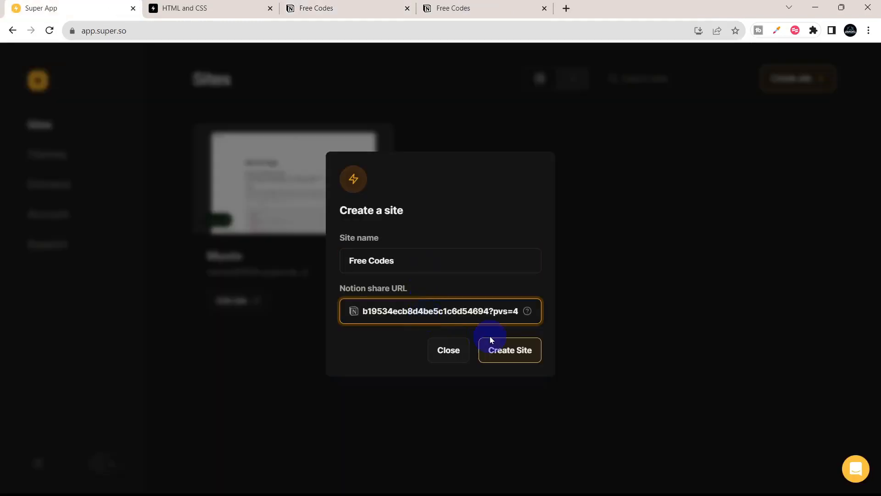
pyautogui.click(499, 354)
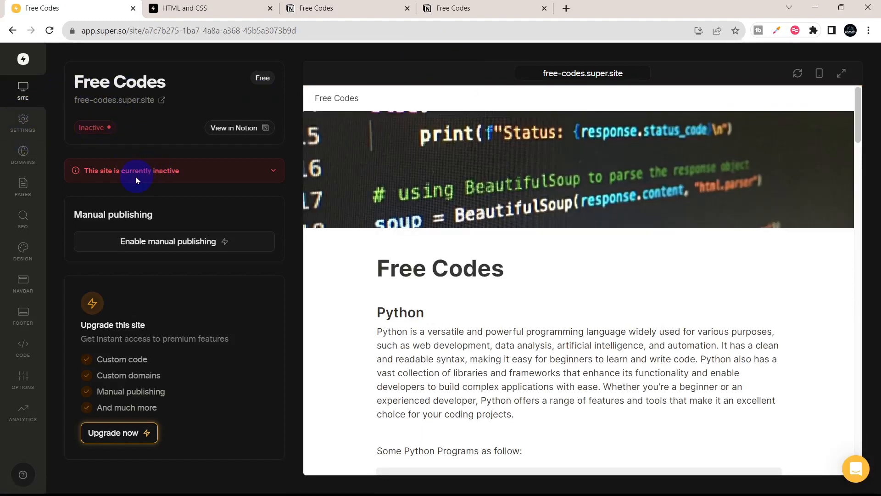
# - Make the inactive Free Codes site live and check its default domain setting
pyautogui.click(157, 176)
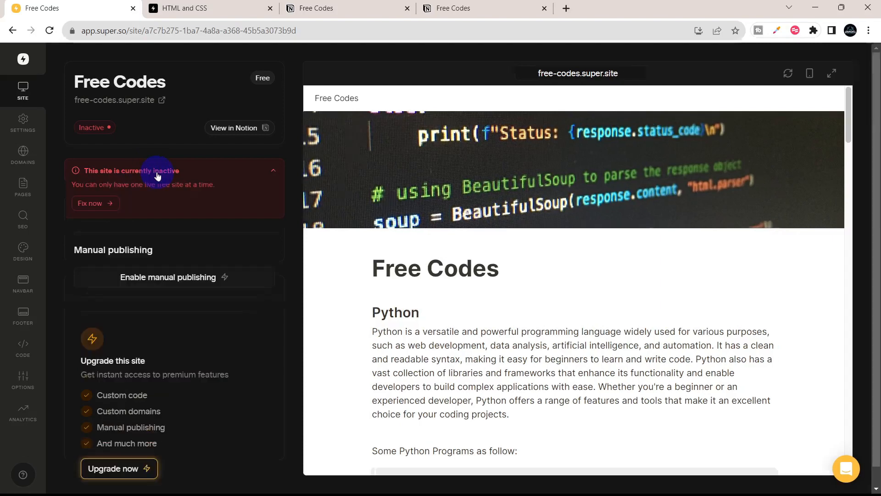
pyautogui.click(102, 202)
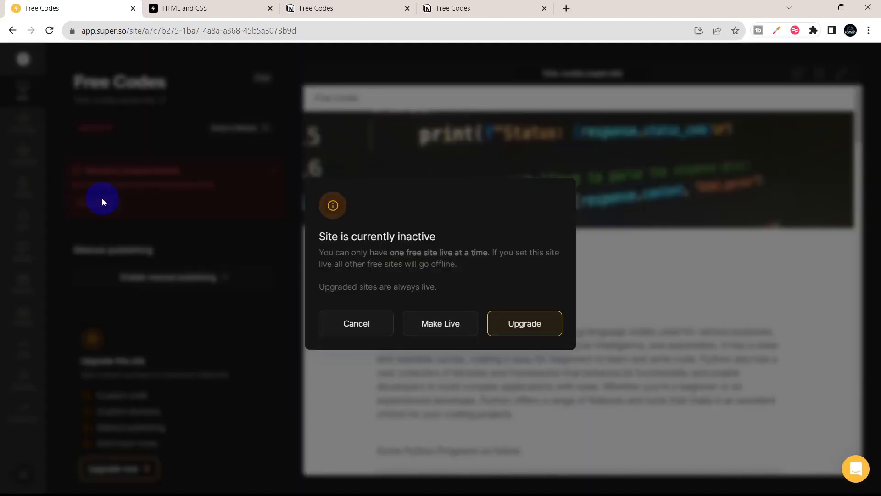
pyautogui.click(472, 329)
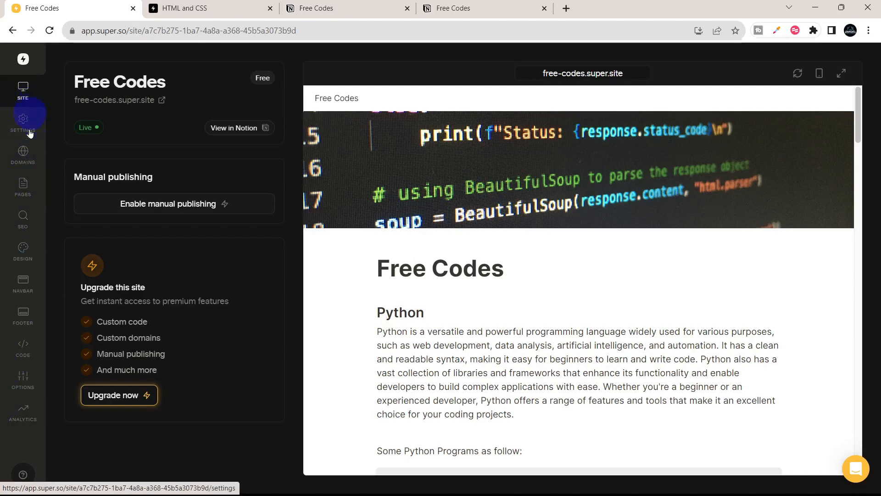
pyautogui.click(23, 158)
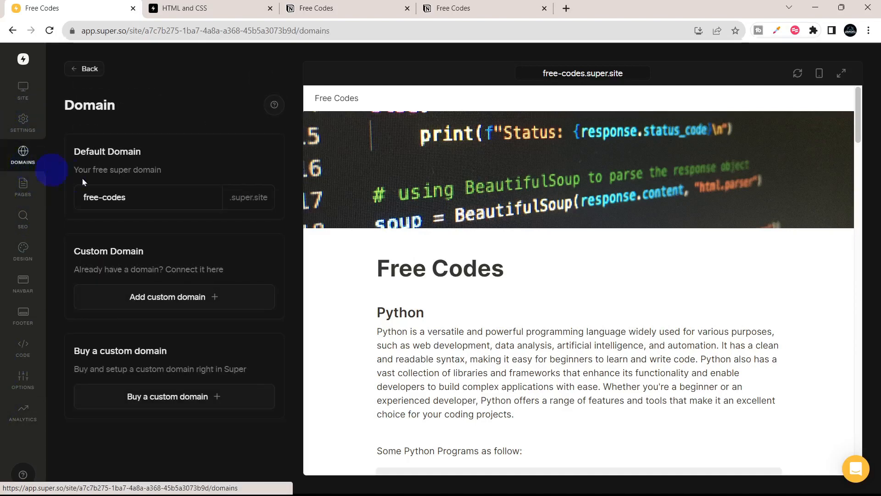
pyautogui.click(115, 198)
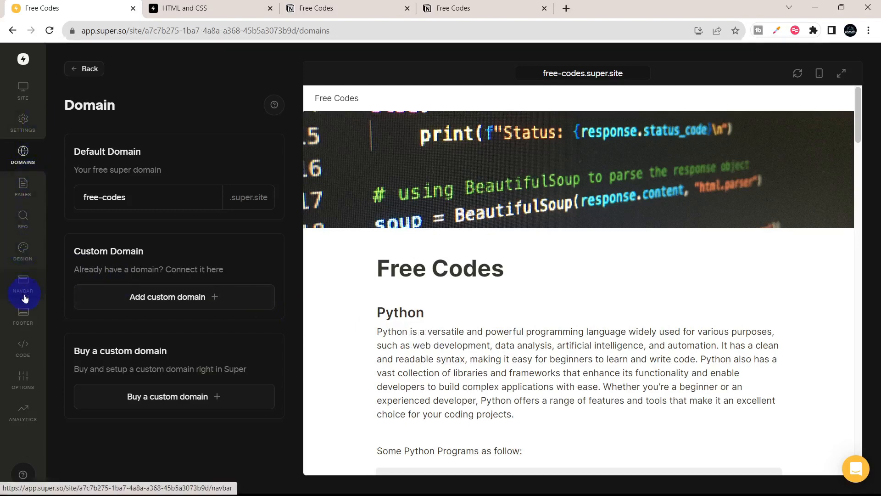
# - Set the page header's title and icon alignment to Middle in the layout design, save it and return to the site overview
pyautogui.click(23, 251)
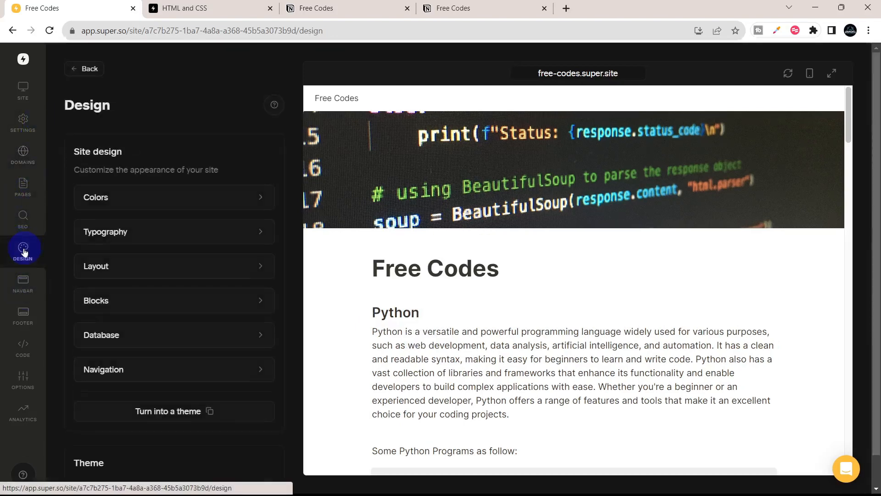
pyautogui.scroll(-1, 164, 315)
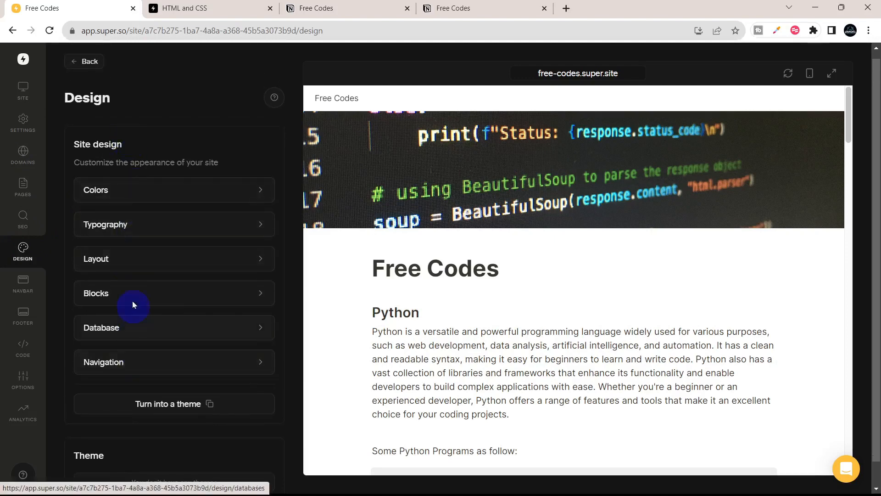
pyautogui.click(122, 256)
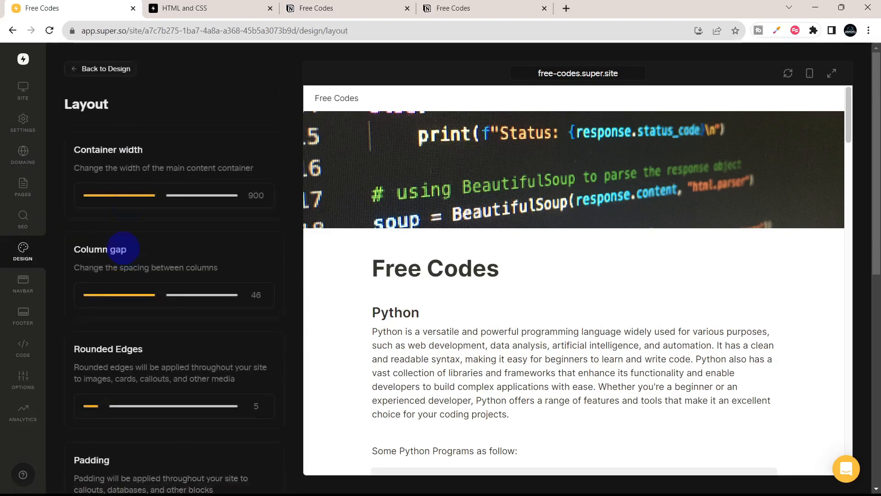
pyautogui.scroll(-6, 187, 348)
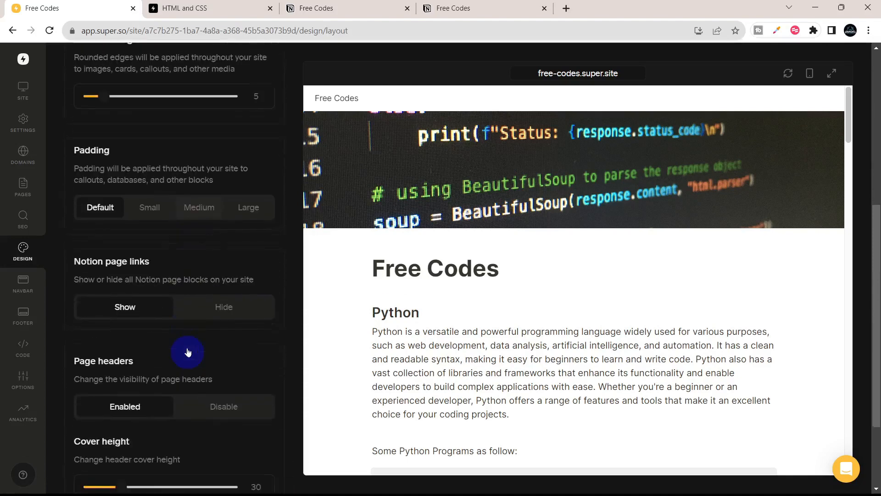
pyautogui.scroll(-2, 187, 349)
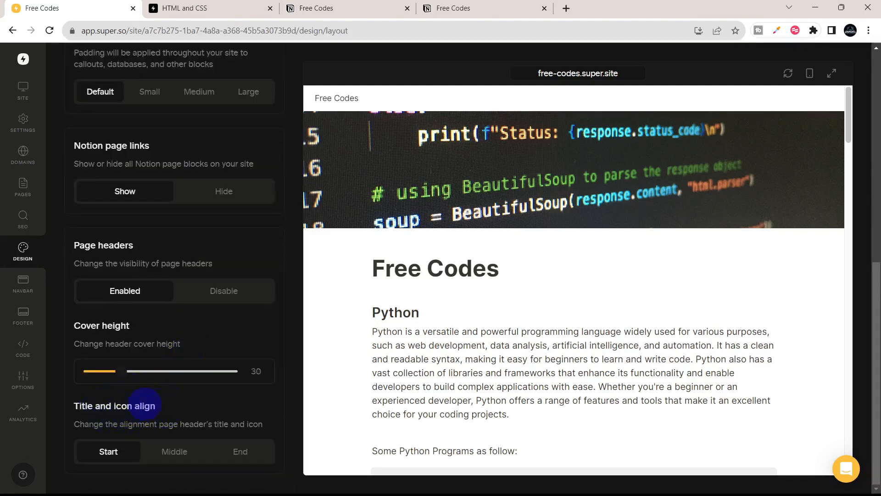
pyautogui.click(181, 451)
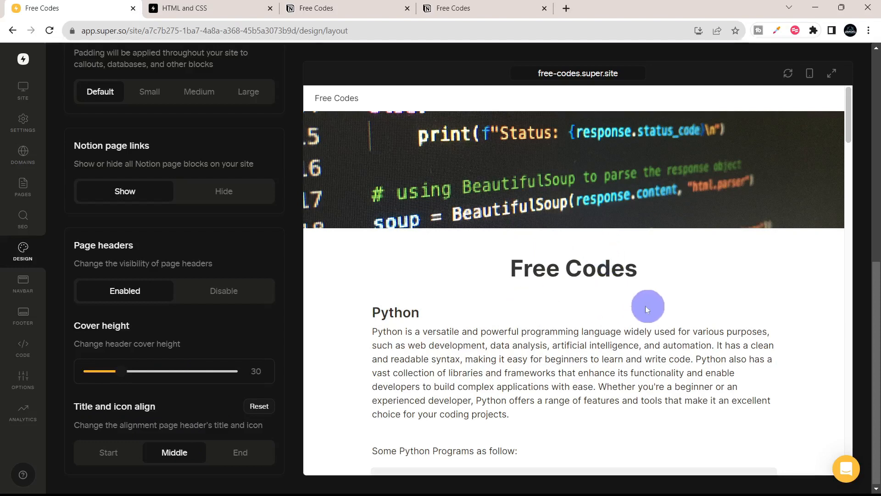
pyautogui.click(35, 89)
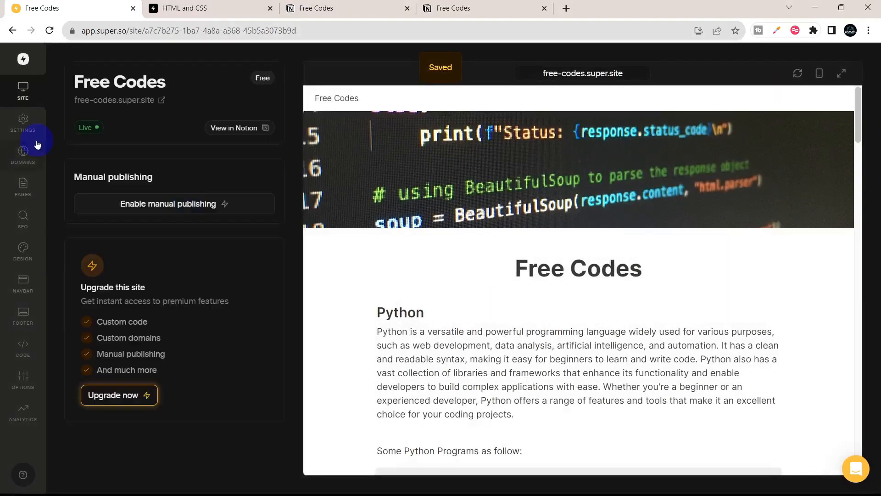
# - Upload the channel-logo-3.removed image as the site favicon in the site settings
pyautogui.click(20, 121)
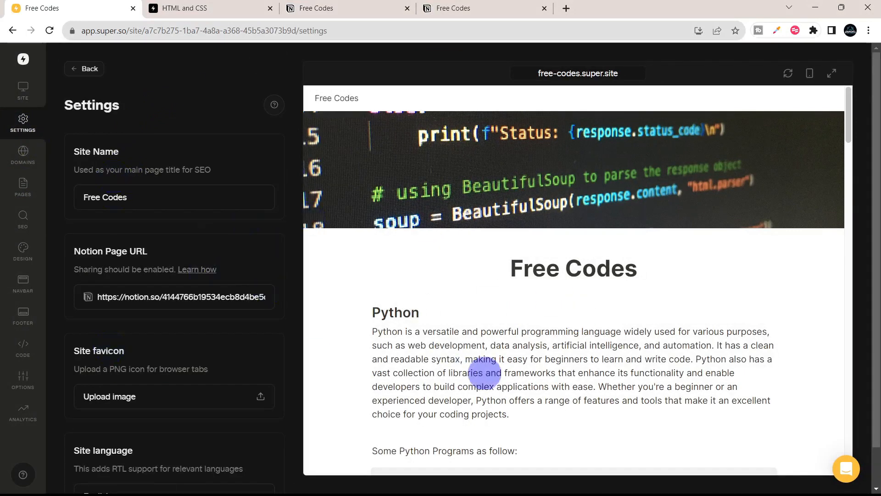
pyautogui.scroll(-1, 216, 391)
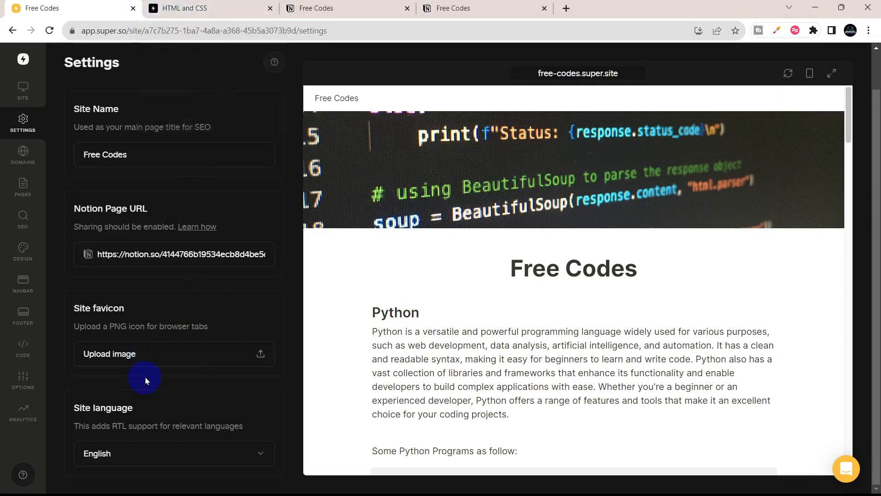
pyautogui.click(144, 358)
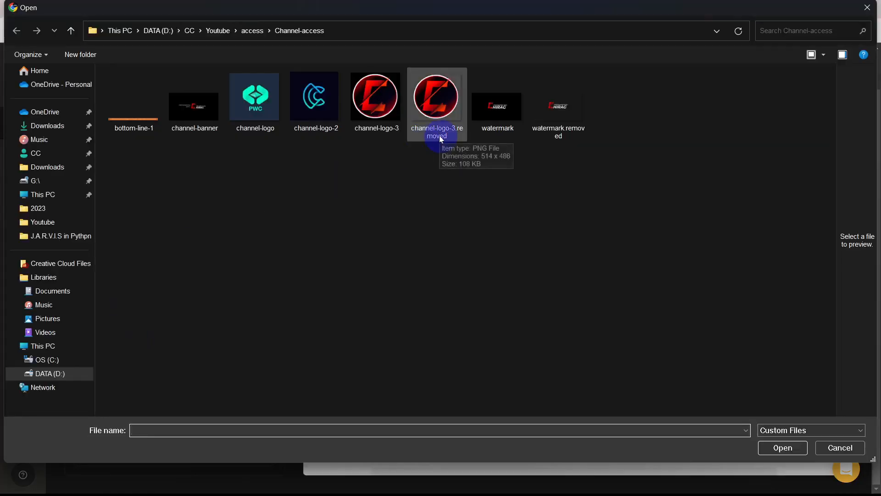
pyautogui.doubleClick(439, 136)
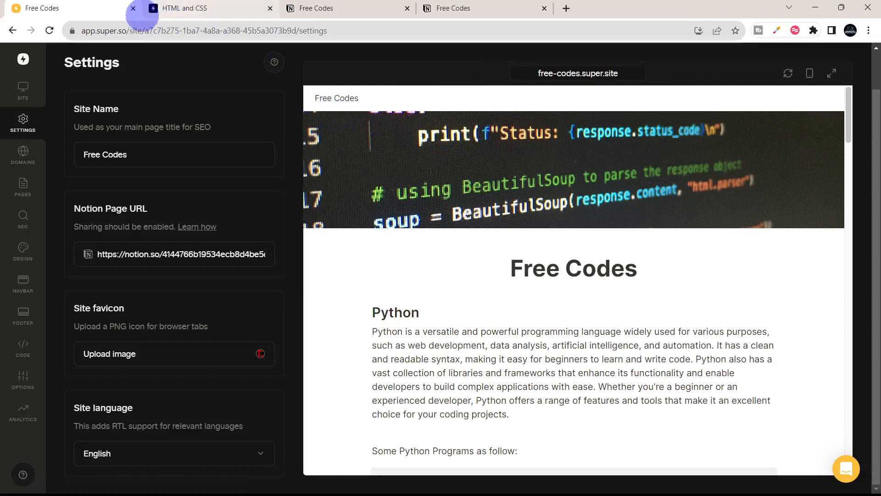
# - Look through the site's domain options, page list, and SEO settings down to the social preview
pyautogui.click(23, 156)
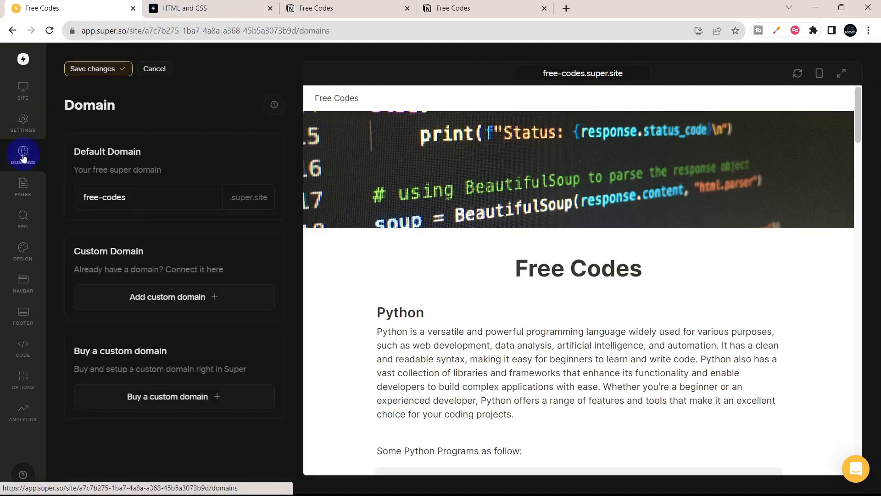
pyautogui.click(19, 204)
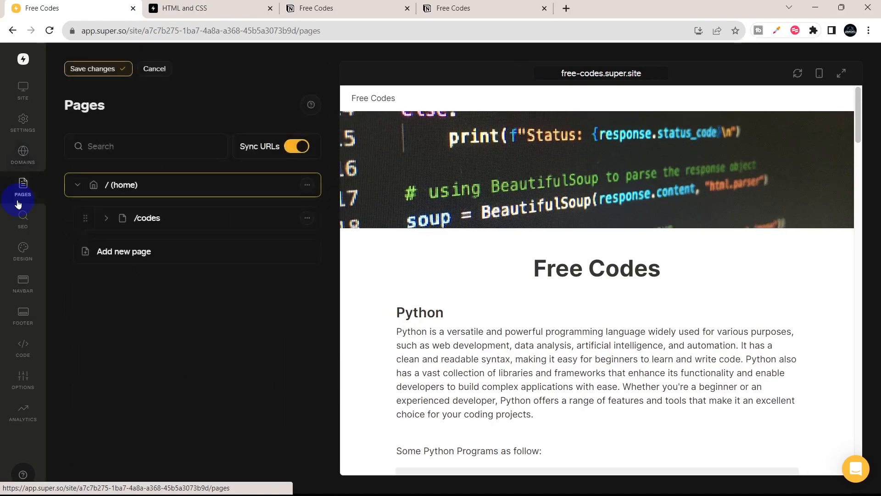
pyautogui.click(146, 218)
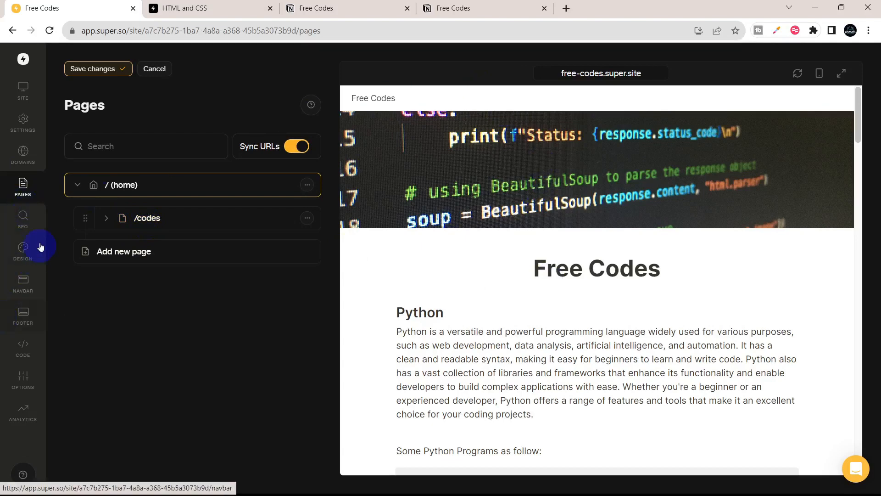
pyautogui.click(37, 230)
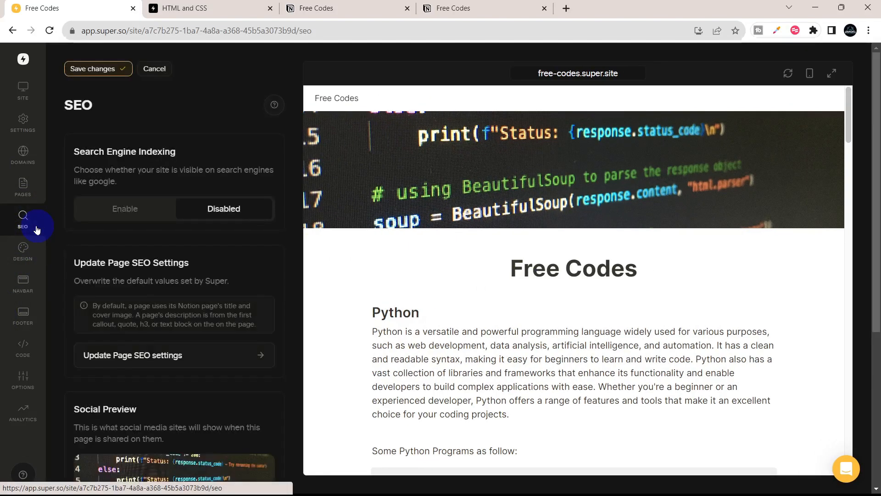
pyautogui.scroll(-3, 221, 389)
pyautogui.scroll(-2, 221, 378)
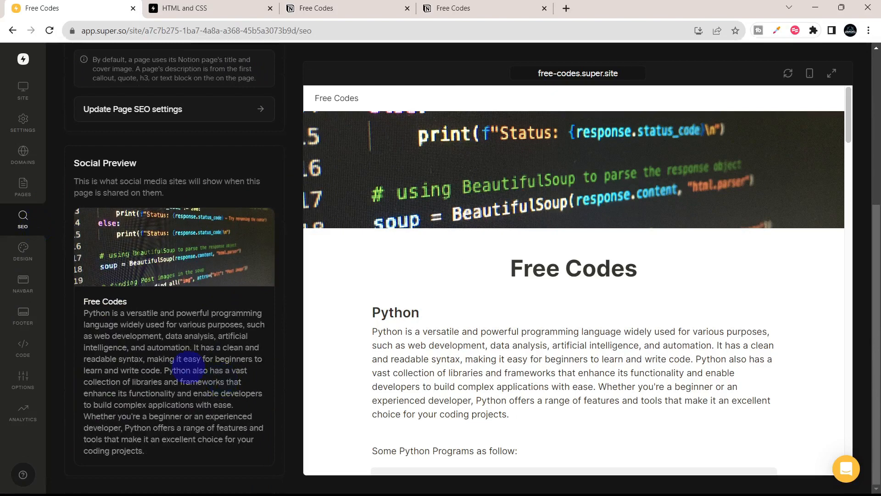
# - Save the pending site changes and open the site design options
pyautogui.click(16, 252)
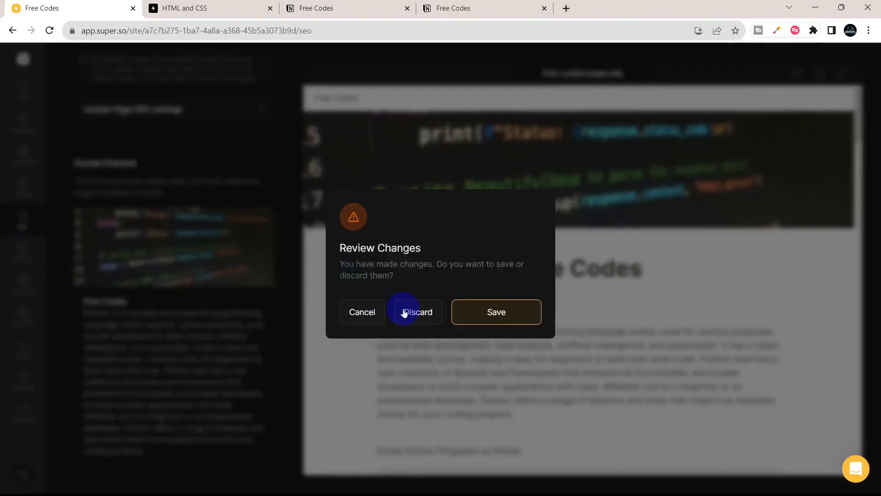
pyautogui.click(477, 312)
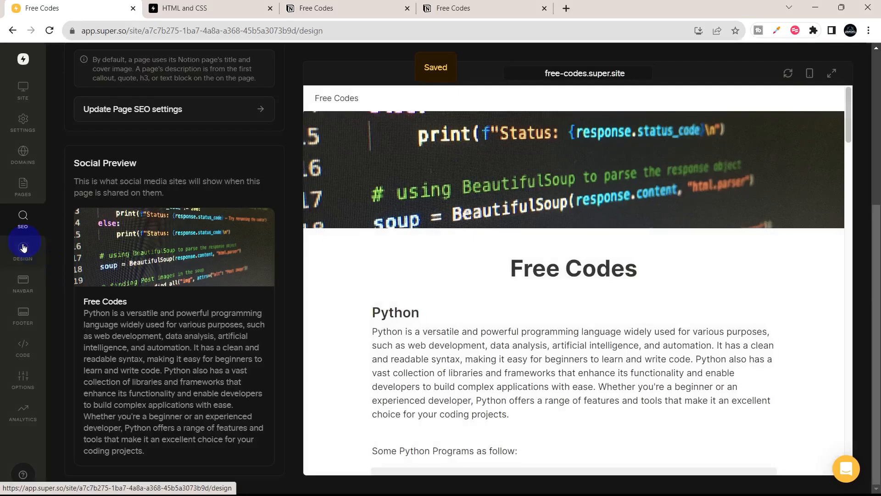
pyautogui.click(23, 250)
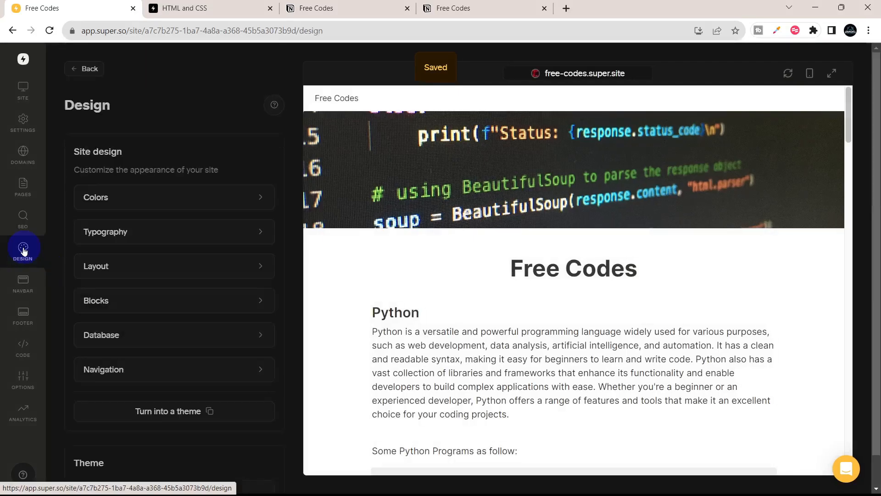
pyautogui.scroll(-1, 143, 349)
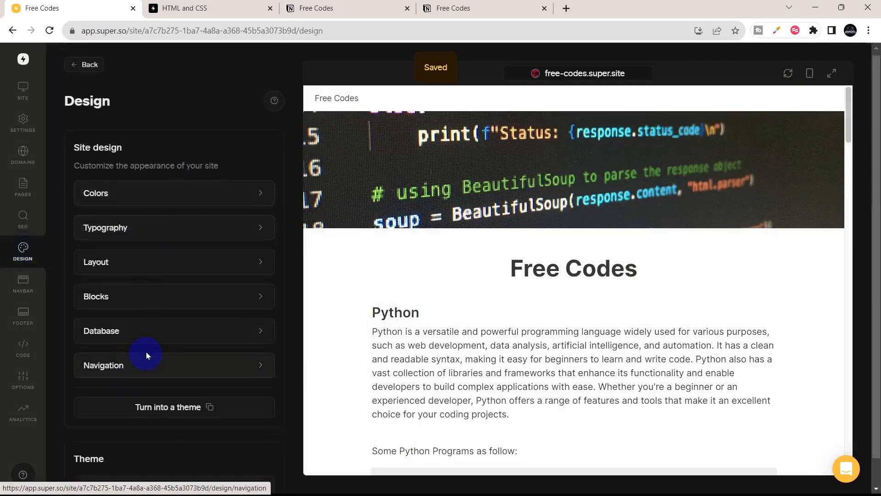
# - Set the navbar type to Balanced and compare its logo area with the published HTML and CSS example site
pyautogui.click(32, 283)
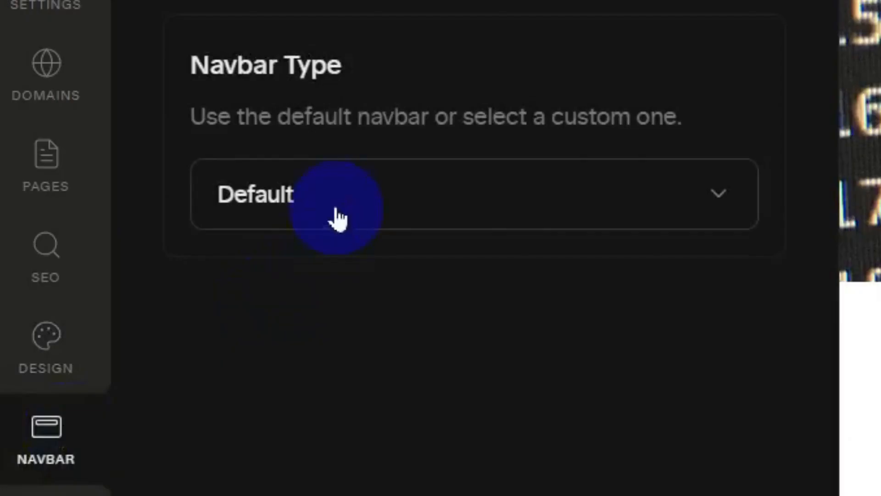
pyautogui.click(125, 203)
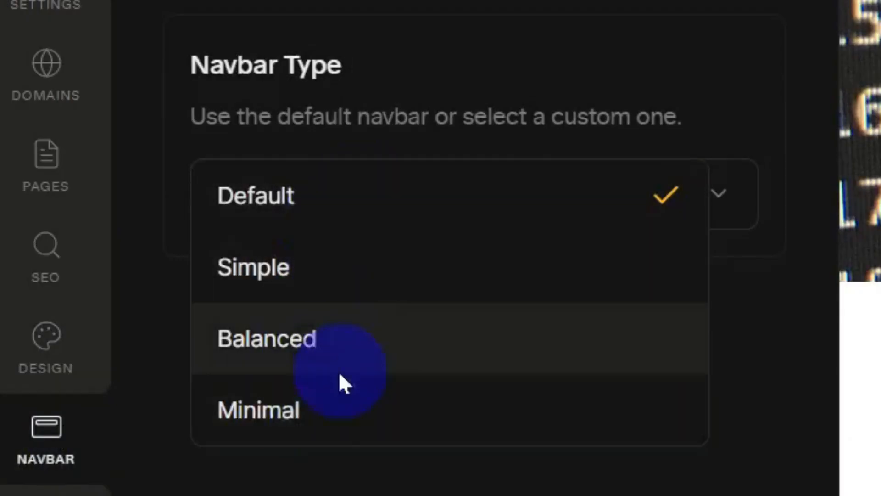
pyautogui.click(338, 360)
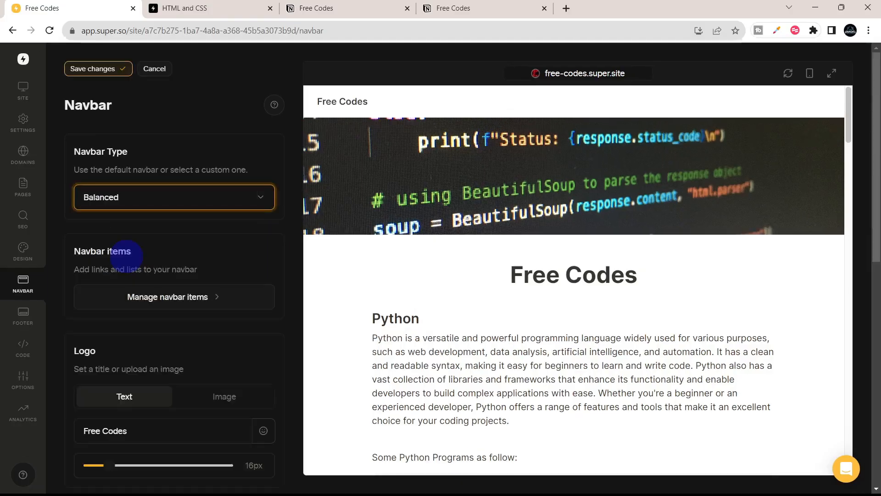
pyautogui.scroll(-3, 122, 255)
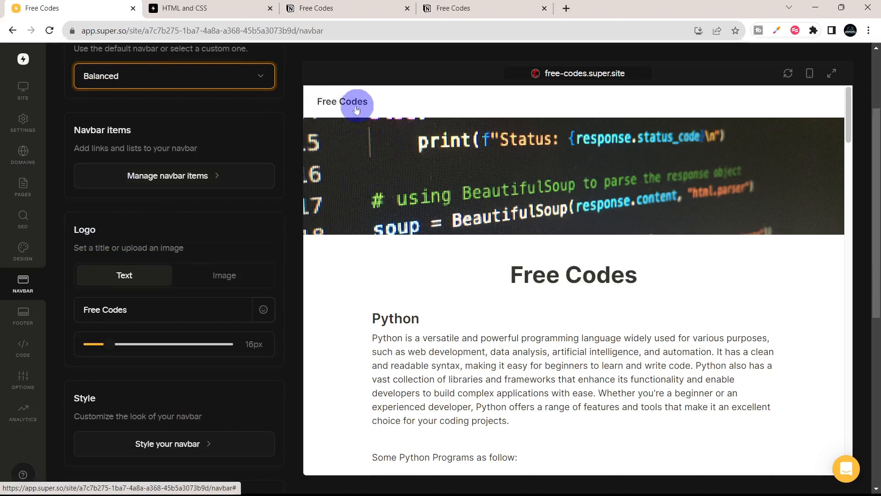
pyautogui.click(208, 6)
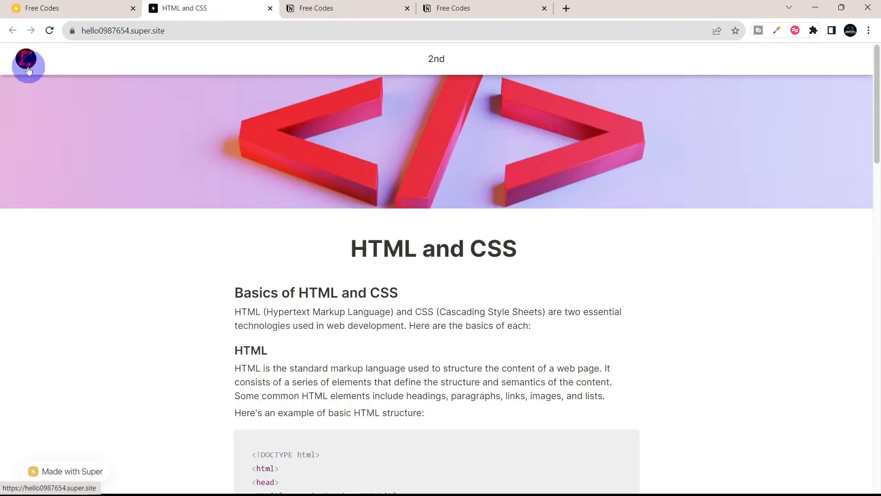
pyautogui.click(28, 8)
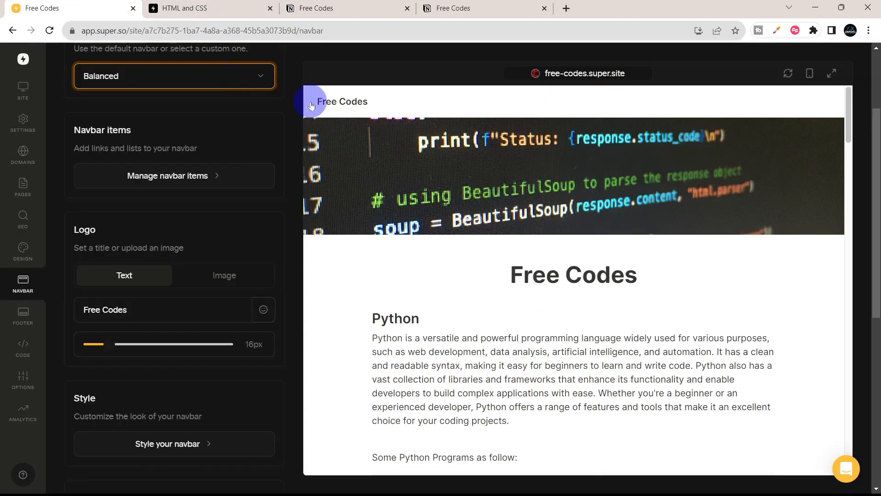
# - Save the navbar changes while opening the navbar style settings, and switch the style to Dark
pyautogui.scroll(-1, 196, 413)
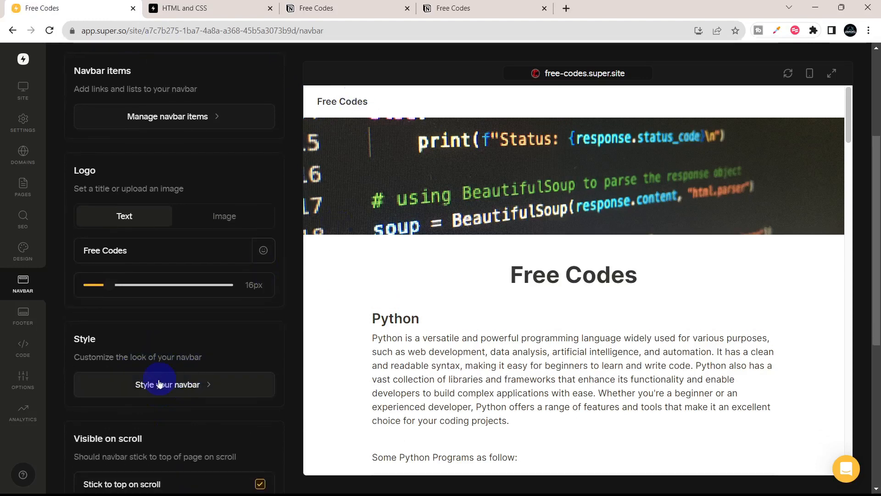
pyautogui.scroll(-1, 174, 384)
pyautogui.click(178, 345)
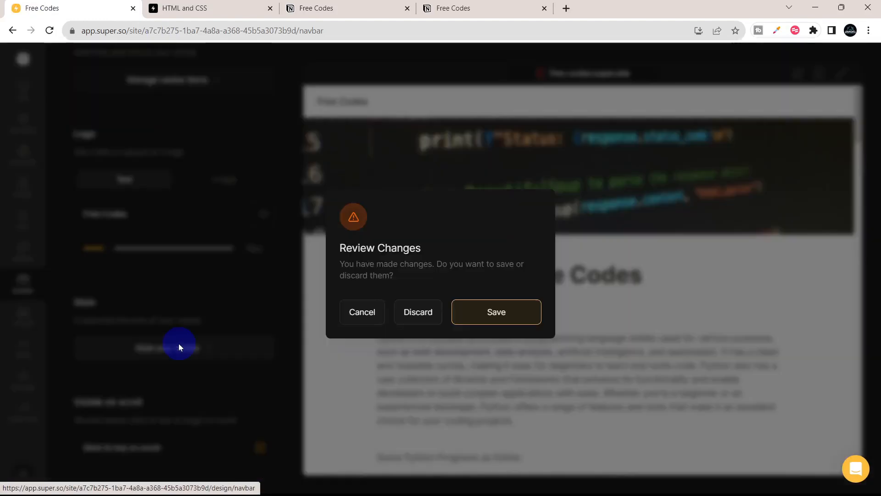
pyautogui.click(506, 313)
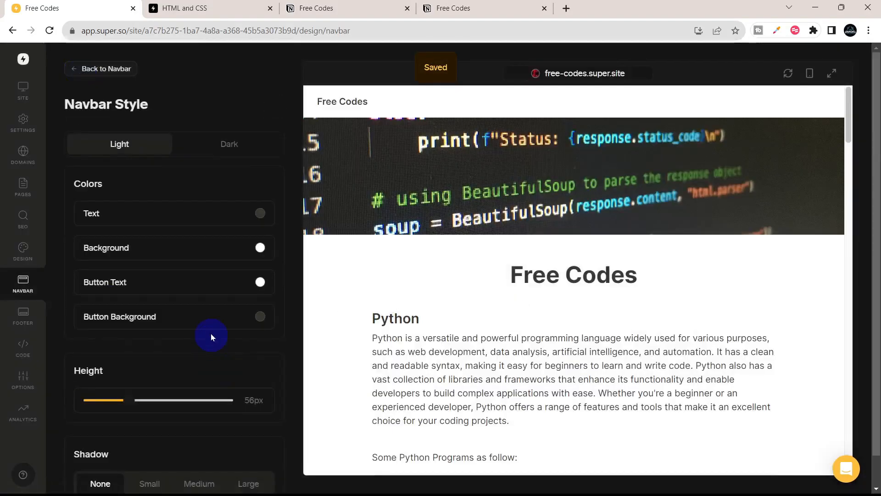
pyautogui.click(232, 137)
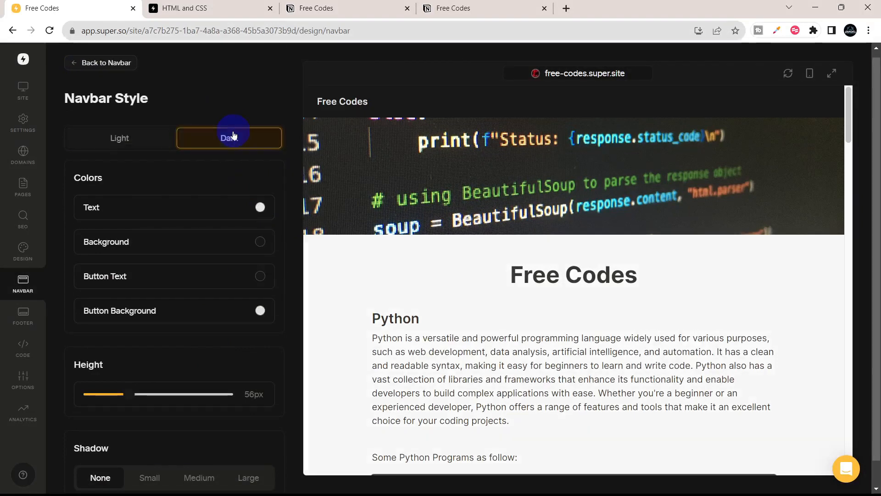
# - Switch the navbar style to Light and return to the main navbar settings
pyautogui.click(138, 142)
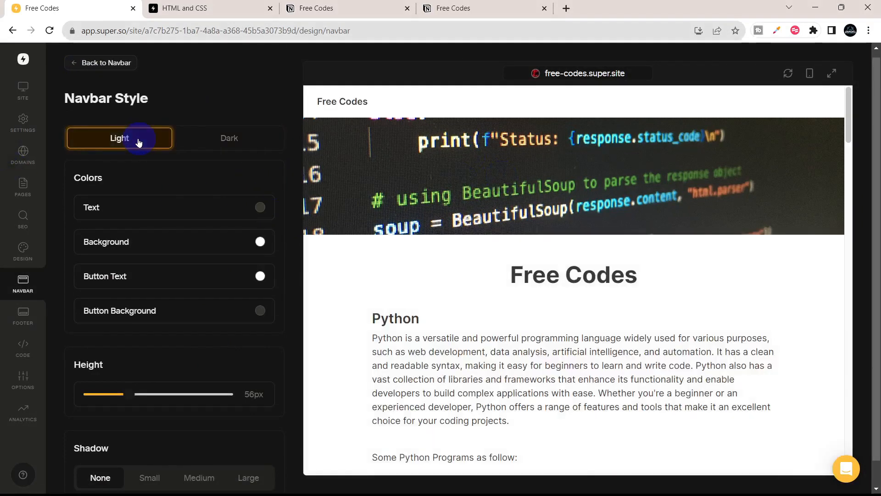
pyautogui.scroll(-1, 138, 143)
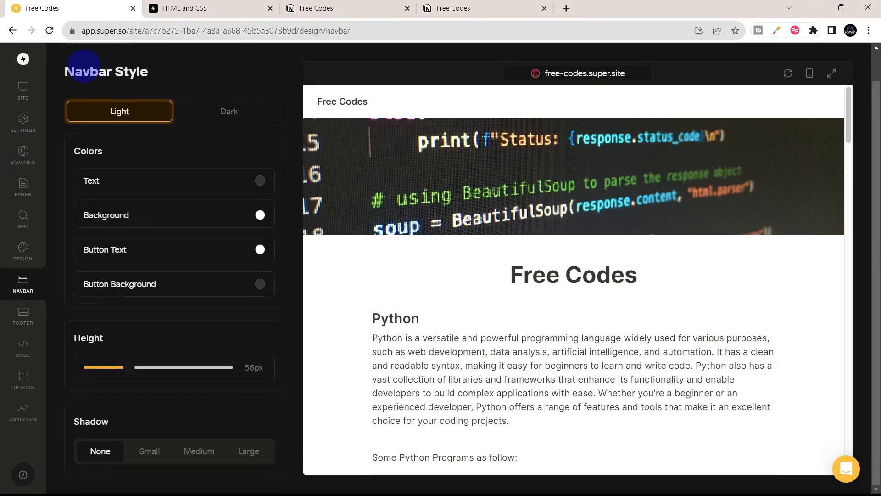
pyautogui.scroll(1, 83, 72)
pyautogui.click(83, 69)
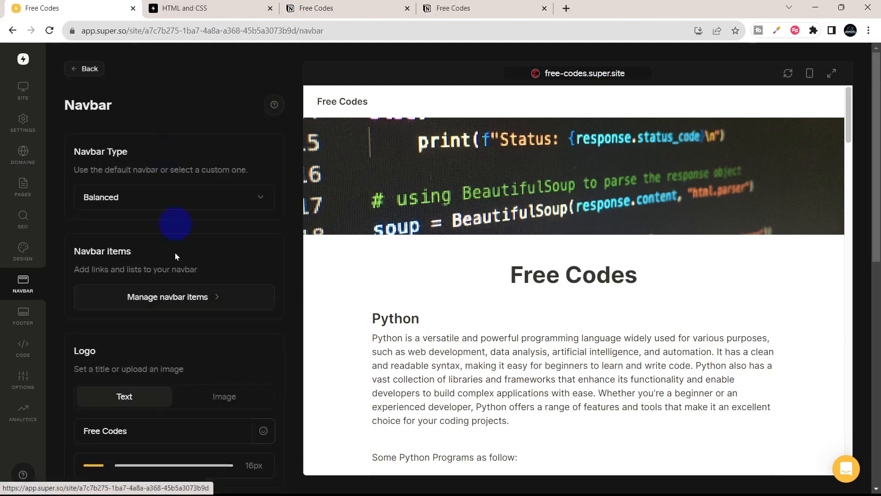
# - Add a navbar call-to-action button titled Available Codes that links to the codes page
pyautogui.scroll(-5, 208, 365)
pyautogui.scroll(-2, 208, 364)
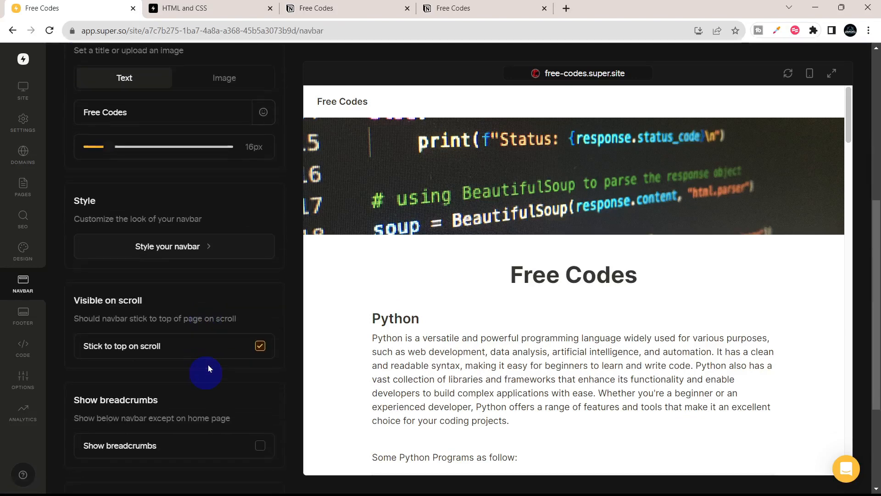
pyautogui.scroll(-2, 169, 296)
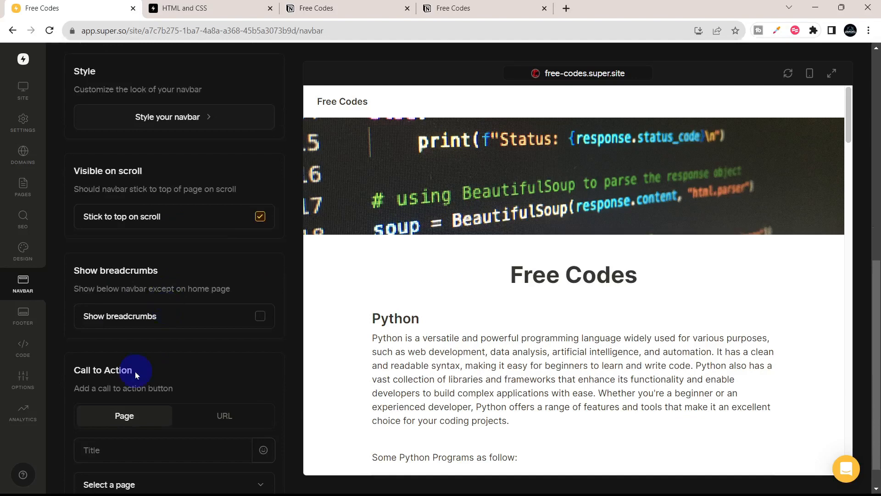
pyautogui.scroll(-1, 135, 373)
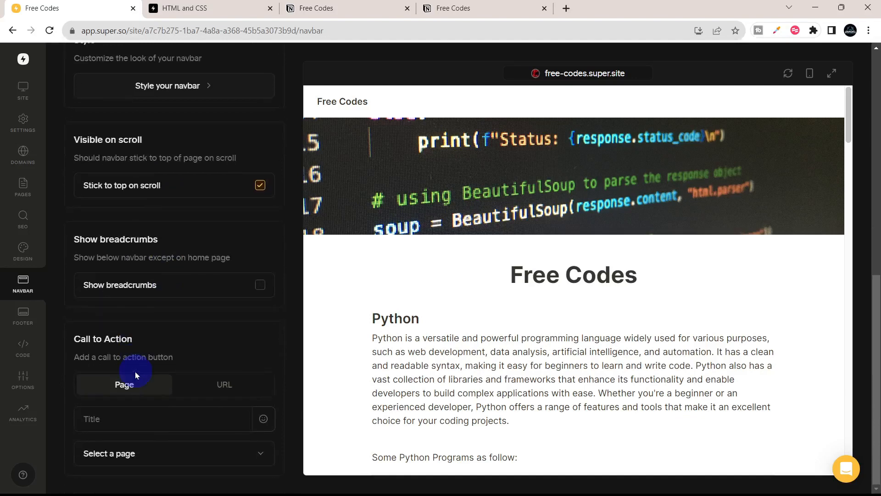
pyautogui.click(139, 421)
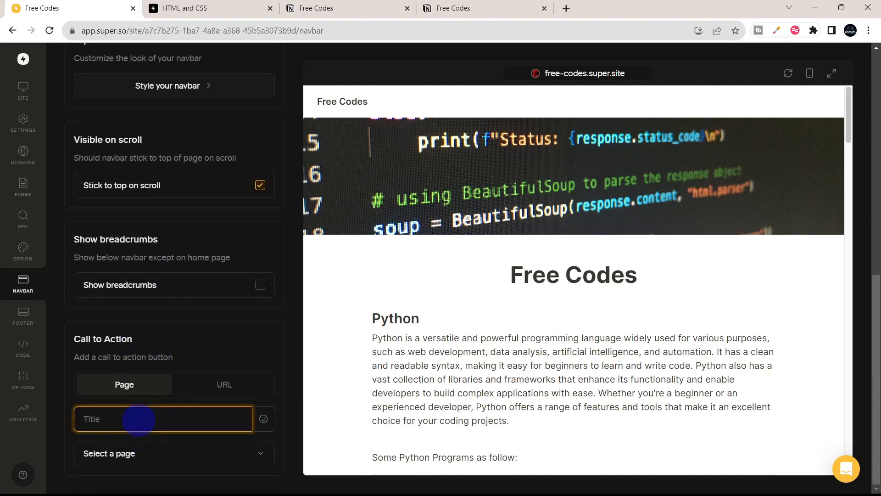
pyautogui.write('Fr')
pyautogui.press('BackSpace')
pyautogui.press('BackSpace')
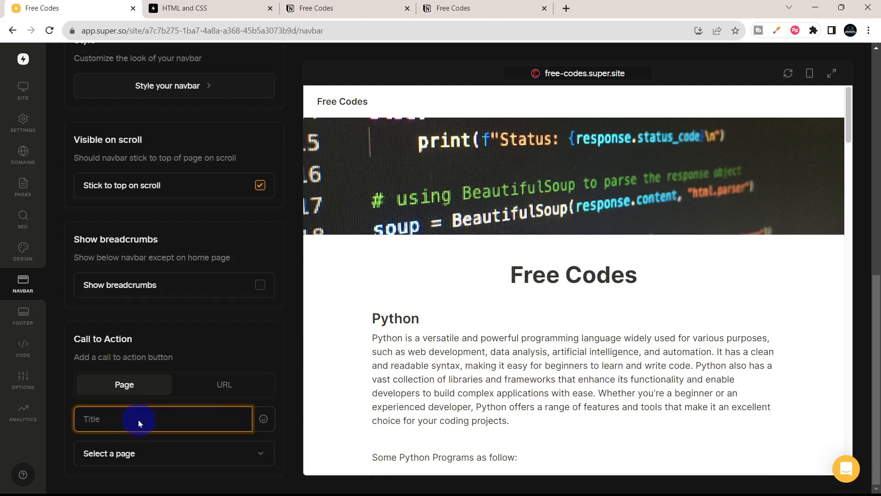
pyautogui.write('C')
pyautogui.press('BackSpace')
pyautogui.write('A')
pyautogui.press('BackSpace')
pyautogui.write('A')
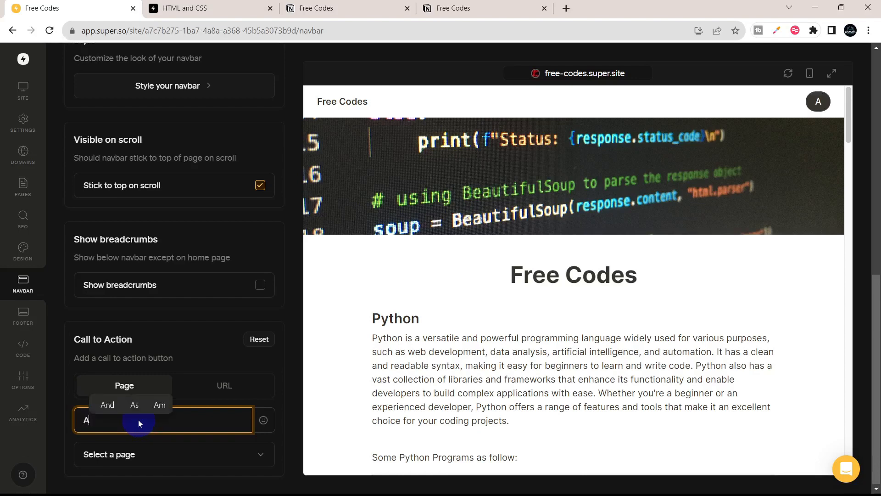
pyautogui.write('vailable Codews')
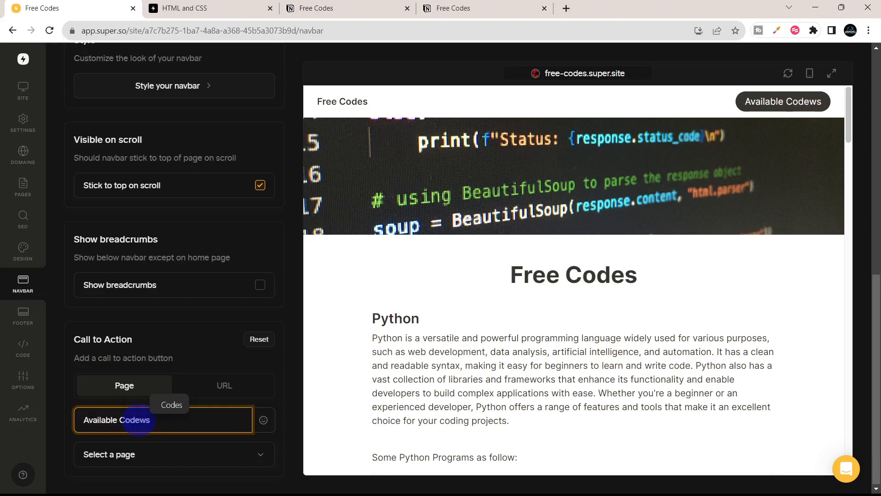
pyautogui.click(171, 404)
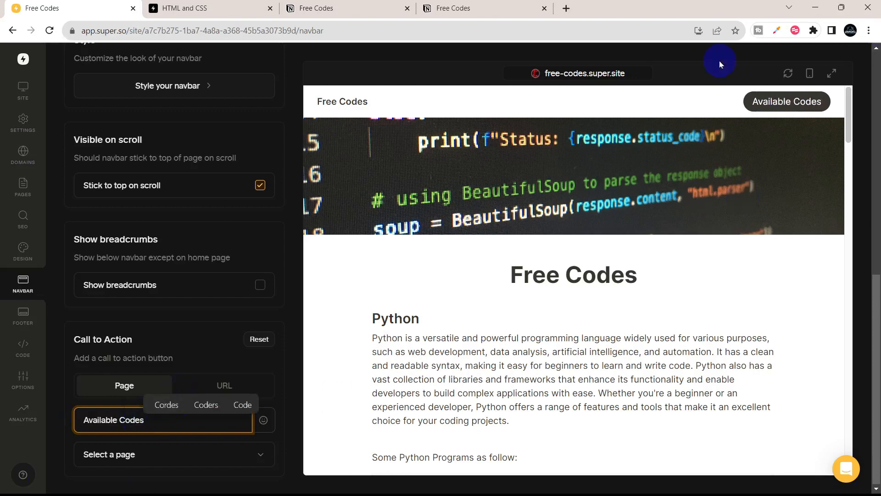
pyautogui.click(133, 451)
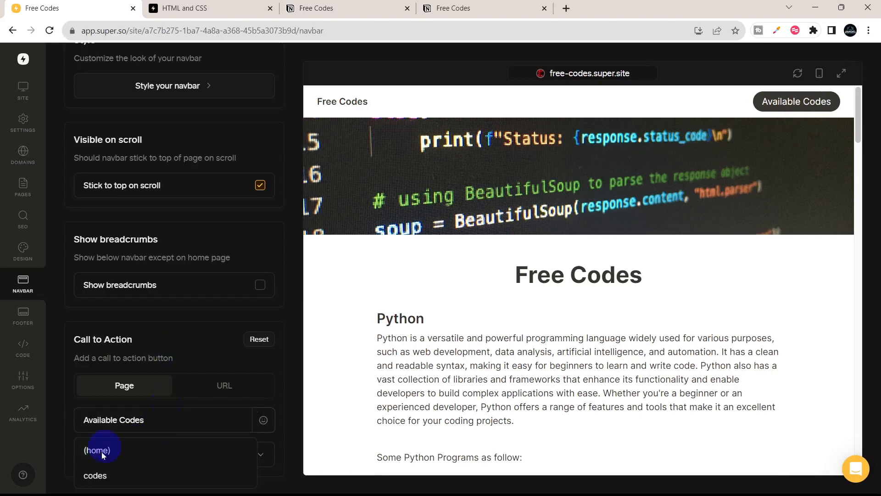
pyautogui.click(113, 475)
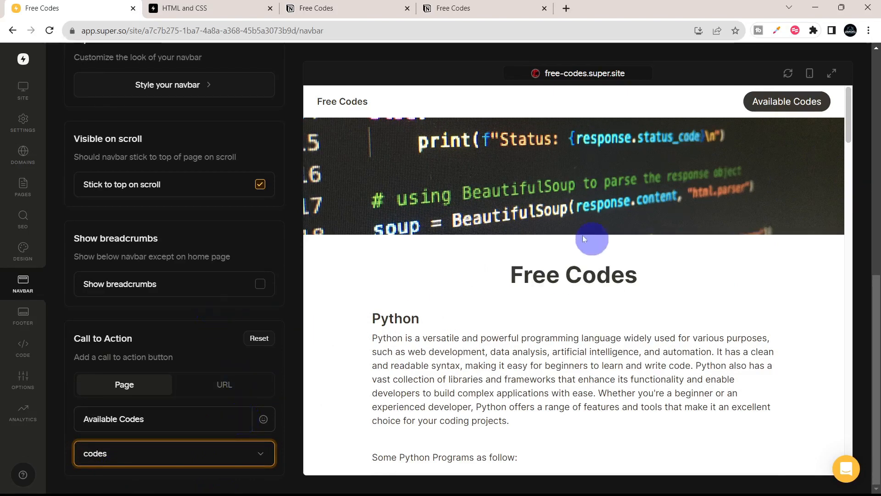
# - Add a navbar page item titled Codes that links to the /codes page
pyautogui.scroll(10, 207, 197)
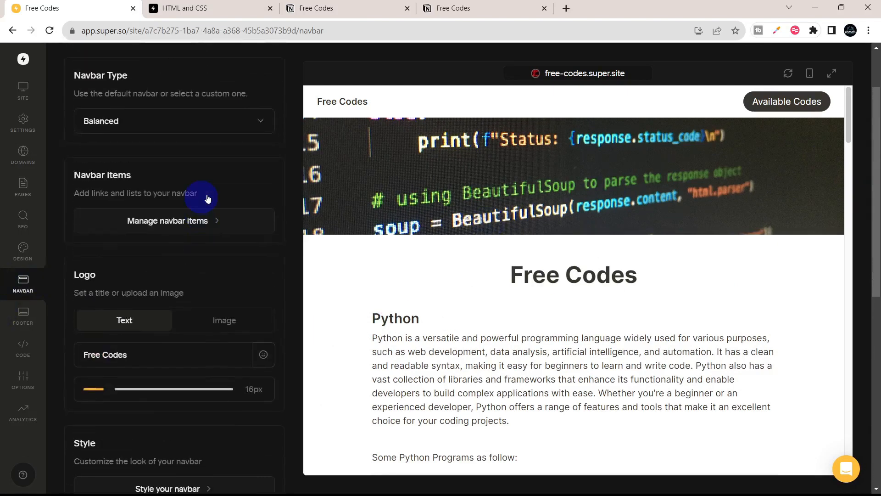
pyautogui.scroll(-1, 115, 450)
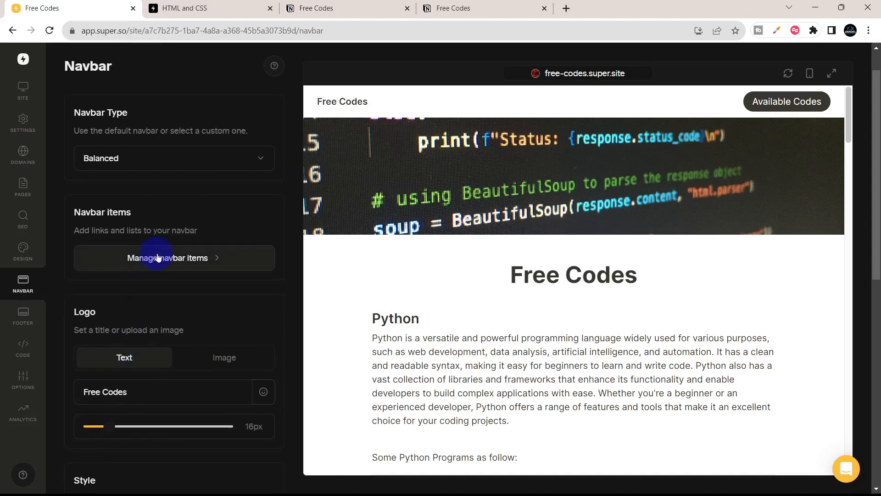
pyautogui.scroll(-2, 172, 270)
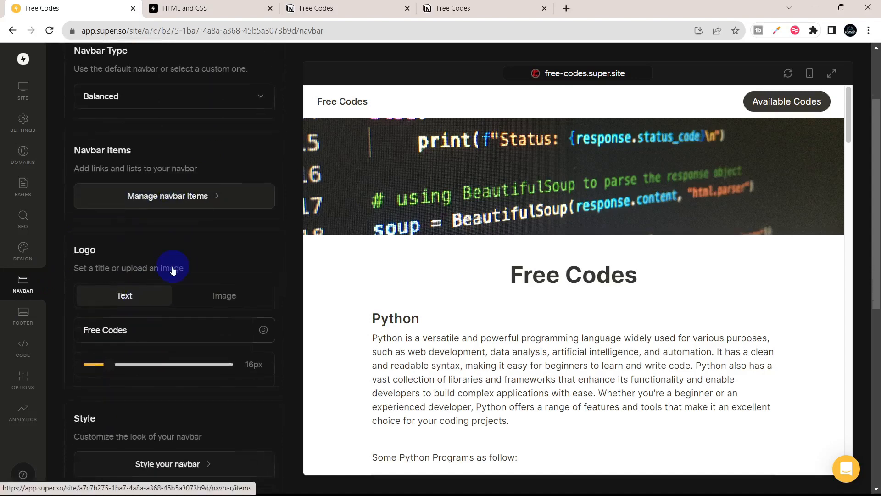
pyautogui.click(161, 205)
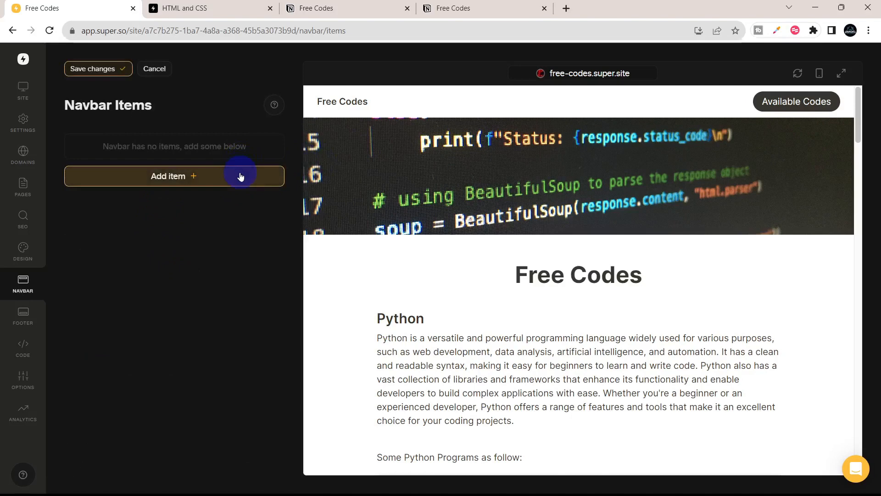
pyautogui.click(240, 177)
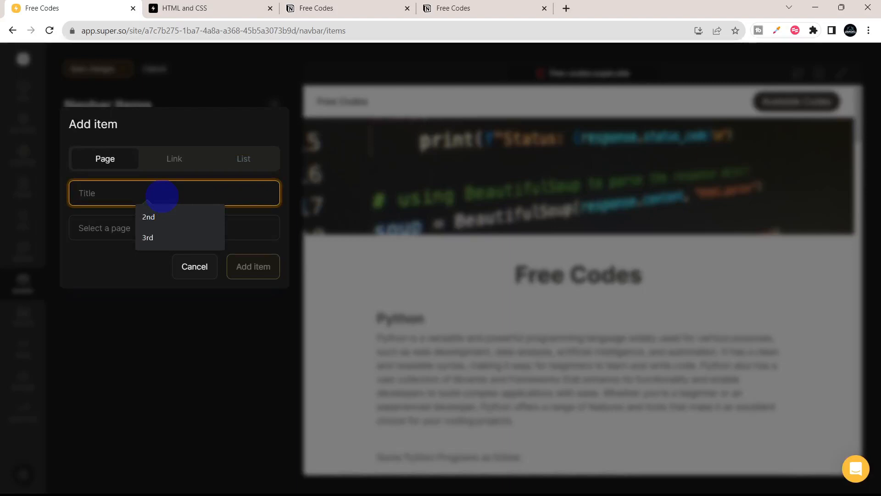
pyautogui.write('Codes')
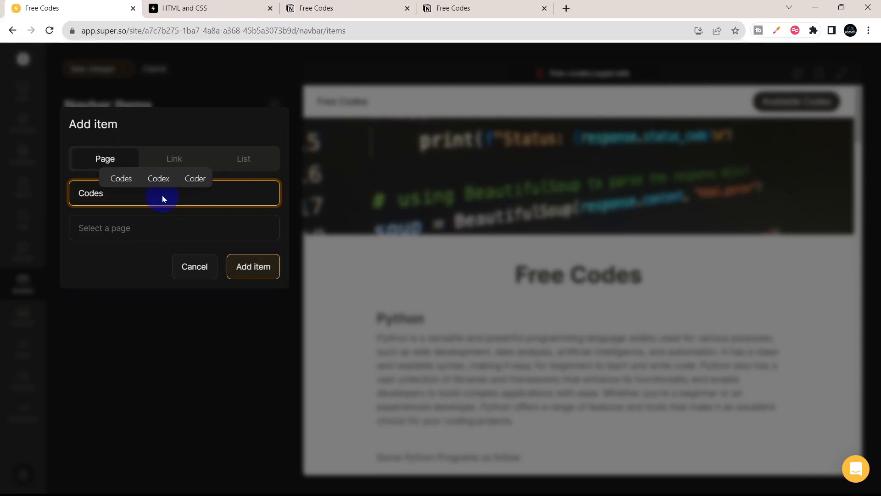
pyautogui.click(163, 226)
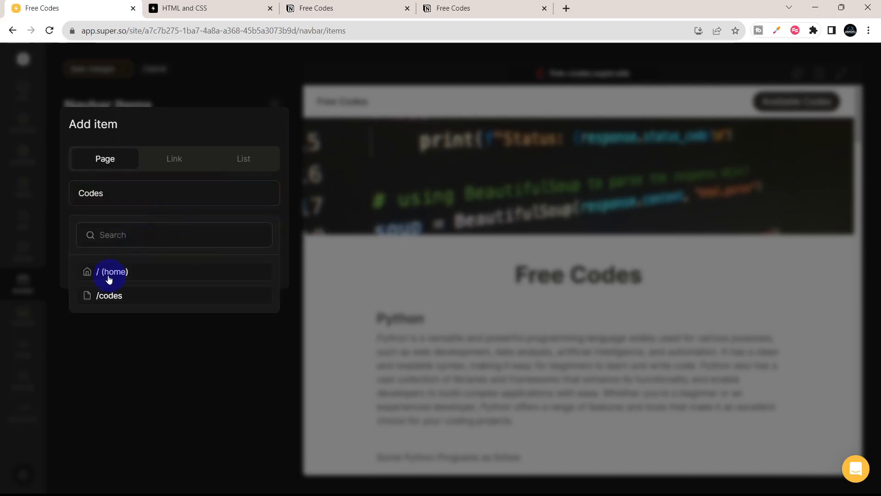
pyautogui.click(105, 296)
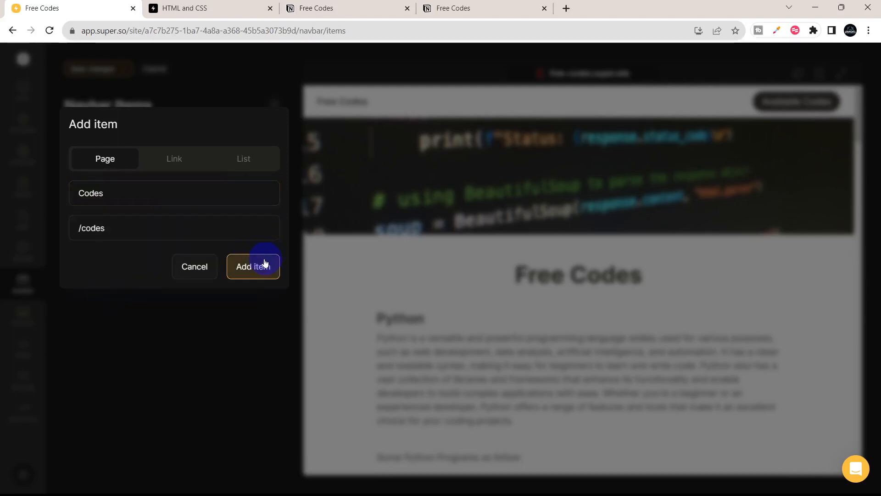
pyautogui.click(264, 263)
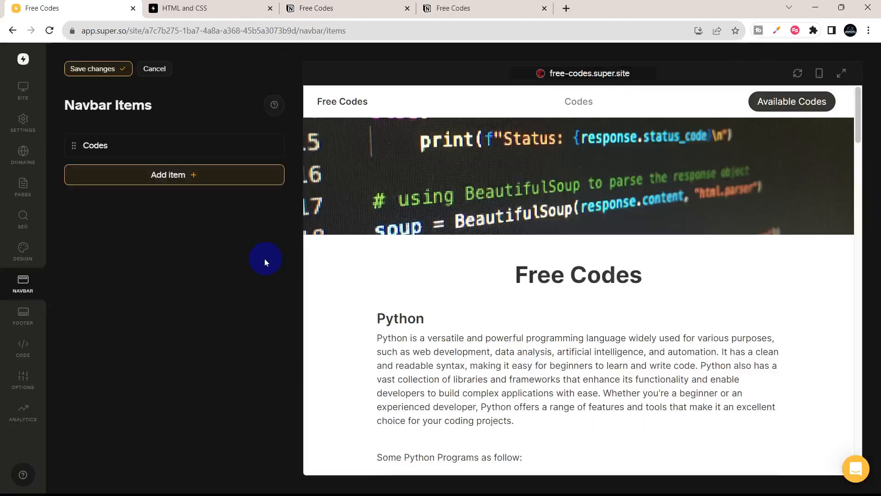
# - Add a second navbar page item titled Home that links to the site's home page
pyautogui.click(164, 178)
pyautogui.write('Home')
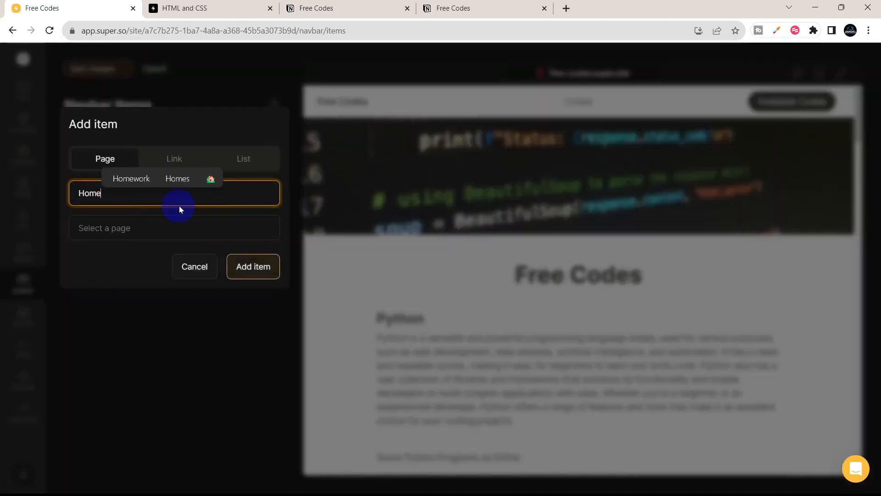
pyautogui.click(179, 223)
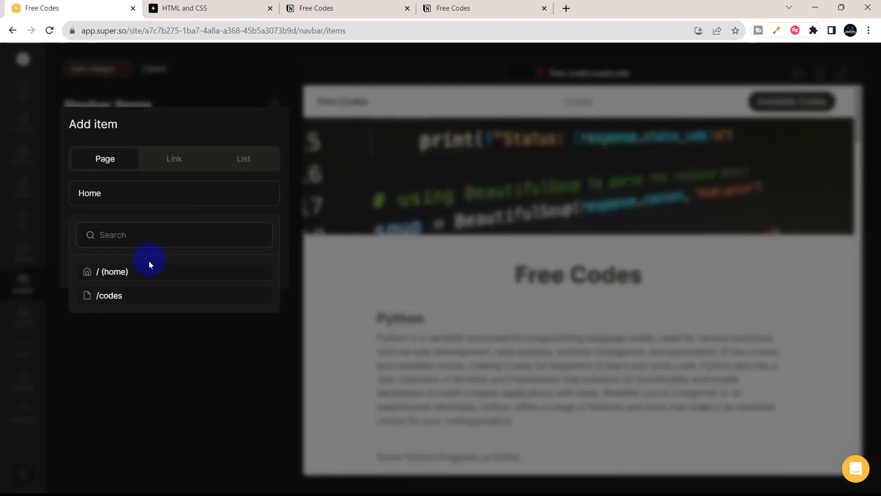
pyautogui.click(150, 270)
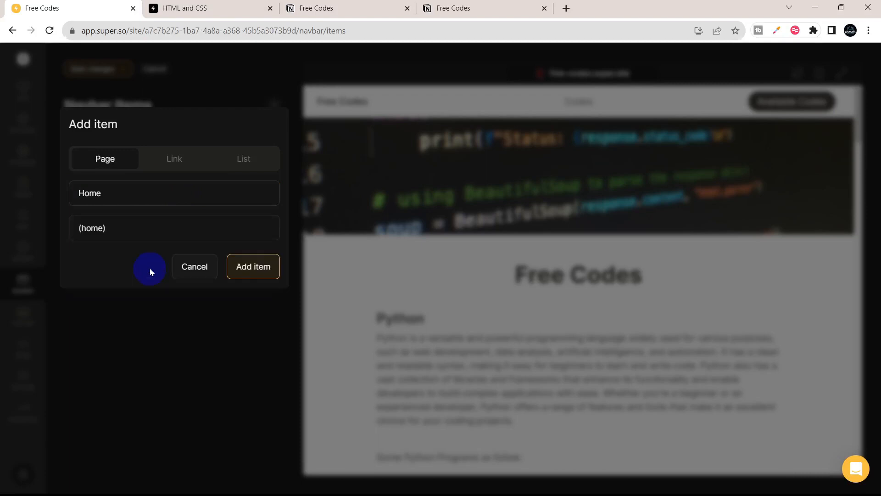
pyautogui.click(254, 271)
# - Move the Home item above Codes in the navbar, then save the items and return to the navbar settings
pyautogui.moveTo(74, 177); pyautogui.dragTo(76, 141)
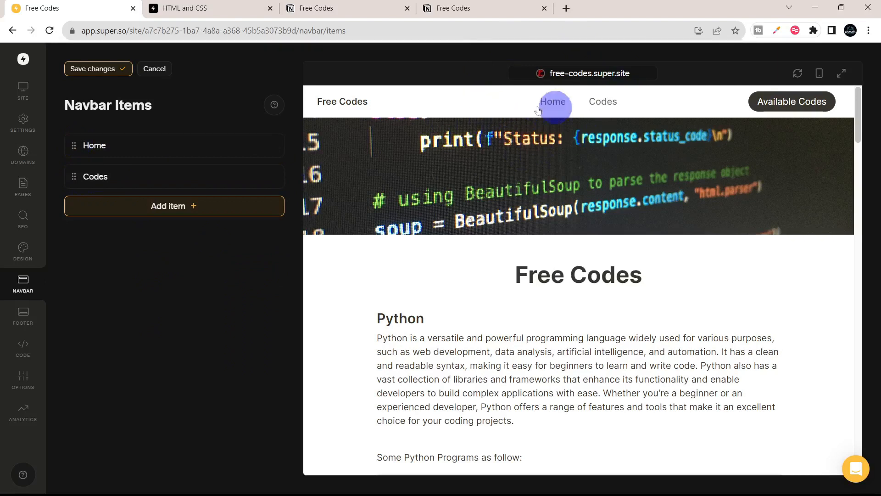
pyautogui.click(99, 76)
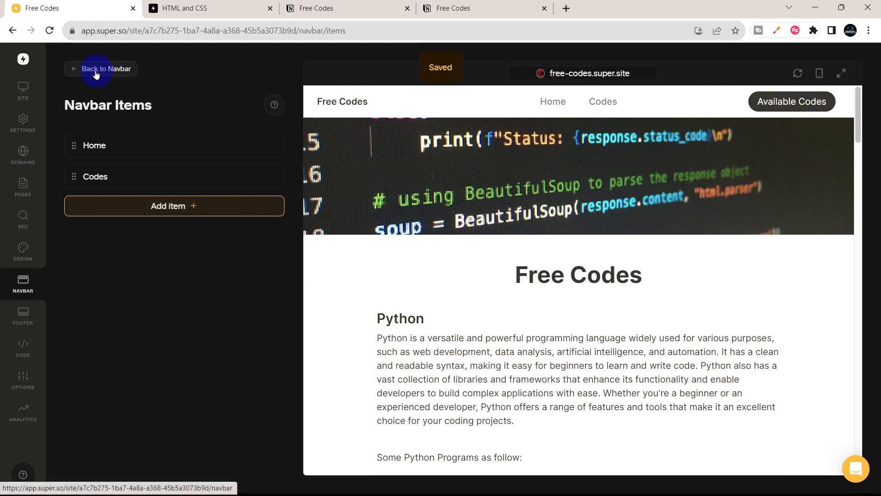
pyautogui.click(95, 73)
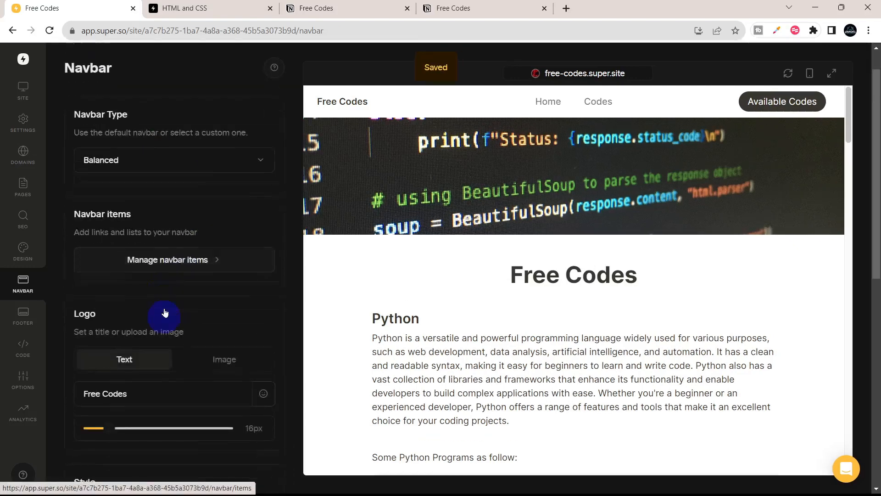
# - Change the button background color in the navbar style to a pale pinkish grey
pyautogui.scroll(-4, 166, 312)
pyautogui.click(157, 352)
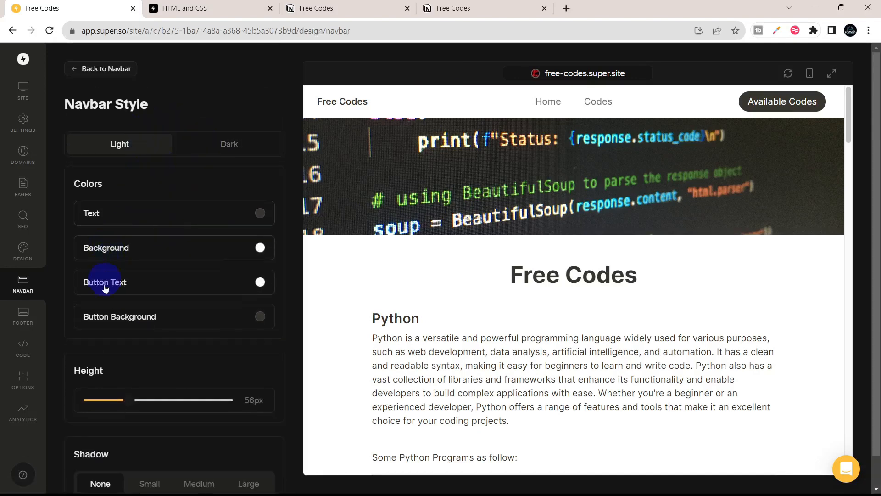
pyautogui.click(115, 322)
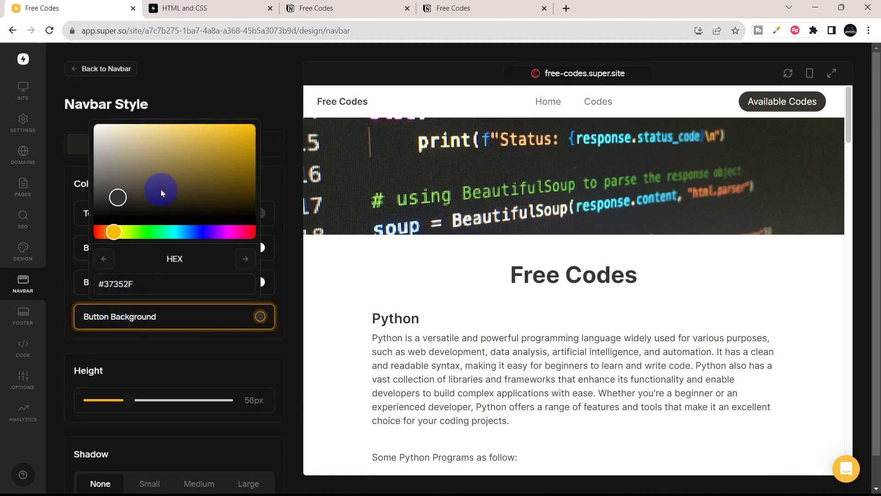
pyautogui.moveTo(194, 210); pyautogui.dragTo(1, 276)
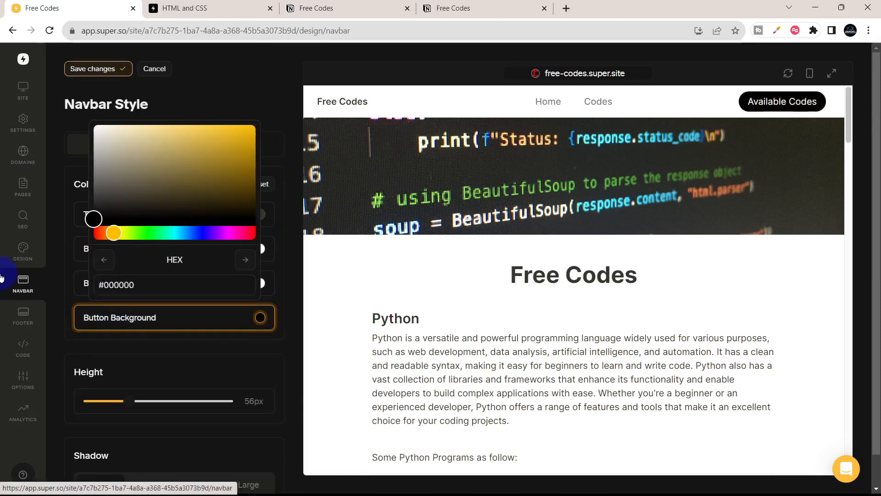
pyautogui.click(144, 193)
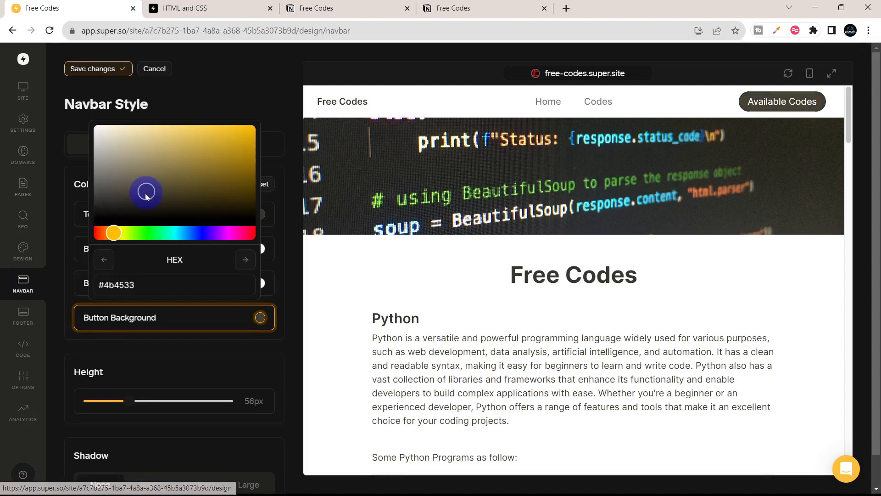
pyautogui.moveTo(113, 233); pyautogui.dragTo(8, 237)
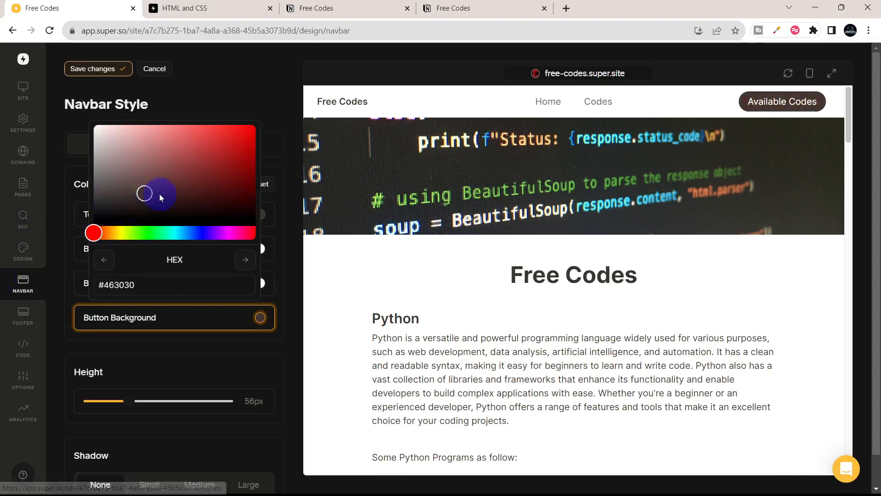
pyautogui.moveTo(209, 133); pyautogui.dragTo(106, 140)
pyautogui.click(221, 94)
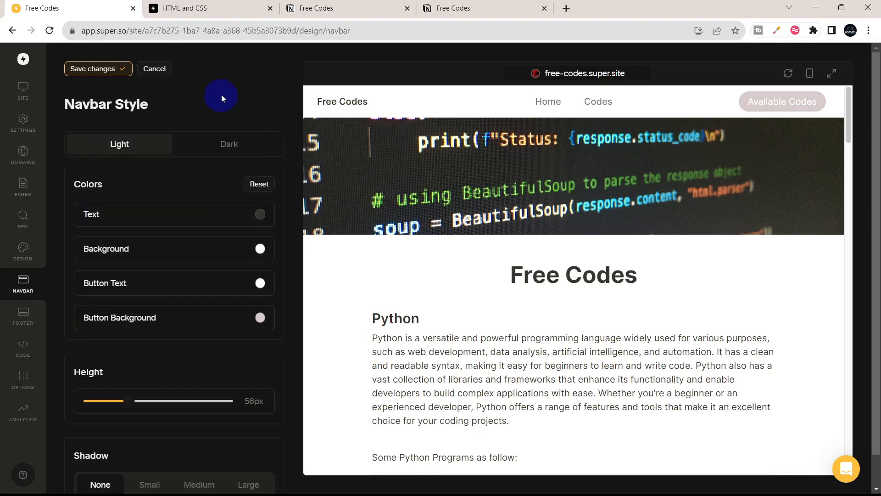
# - Set the navbar button text color to black (#000000) for the light theme
pyautogui.click(154, 282)
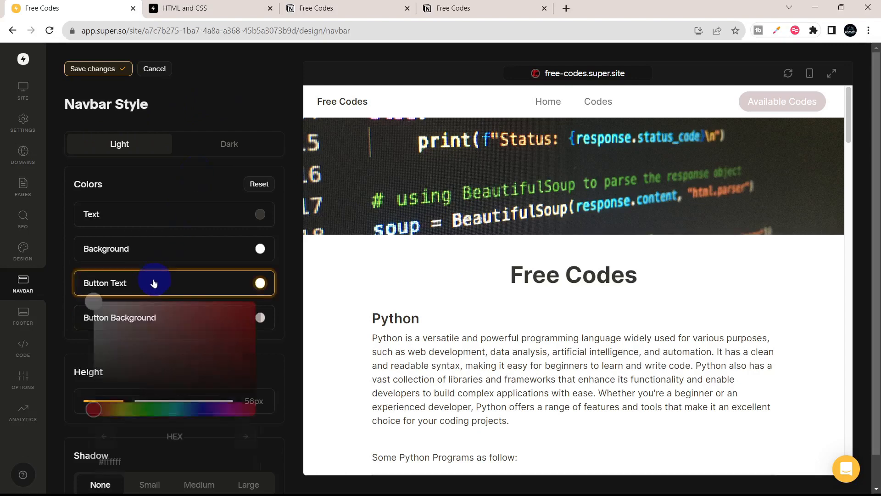
pyautogui.moveTo(126, 328); pyautogui.dragTo(67, 428)
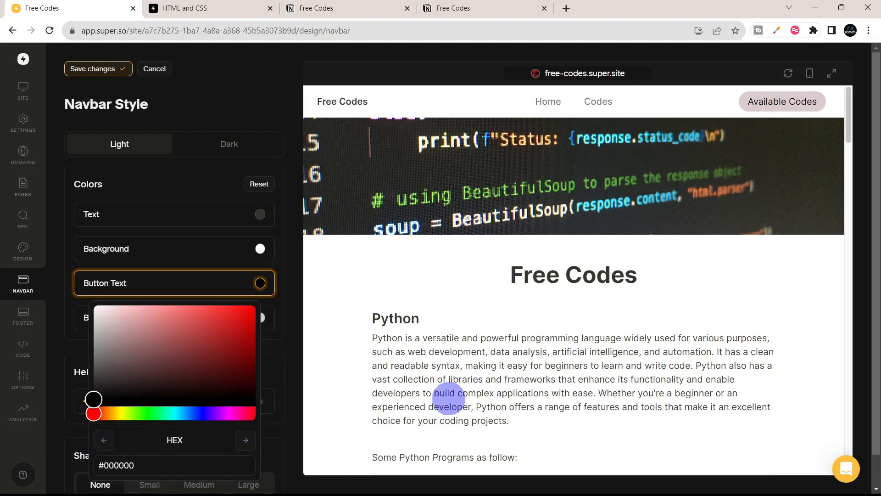
# - For the dark theme, set the navbar button background to #454141 and the button text to white (#ffffff)
pyautogui.click(224, 144)
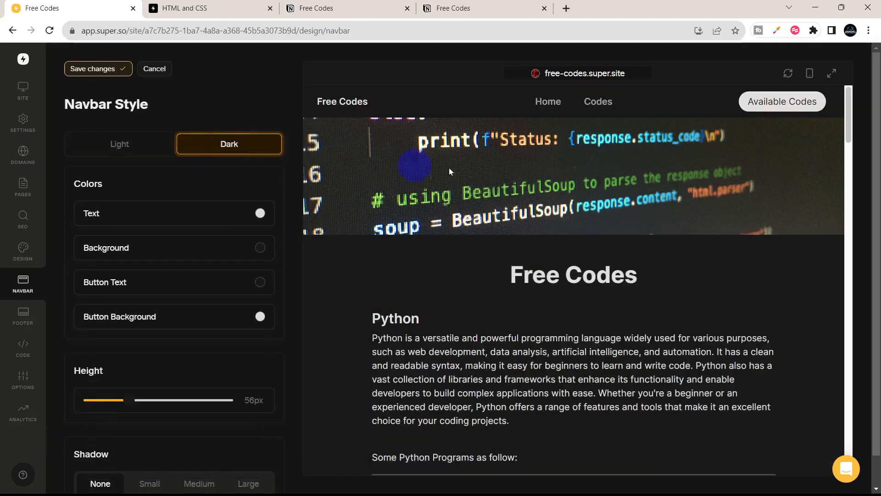
pyautogui.click(116, 322)
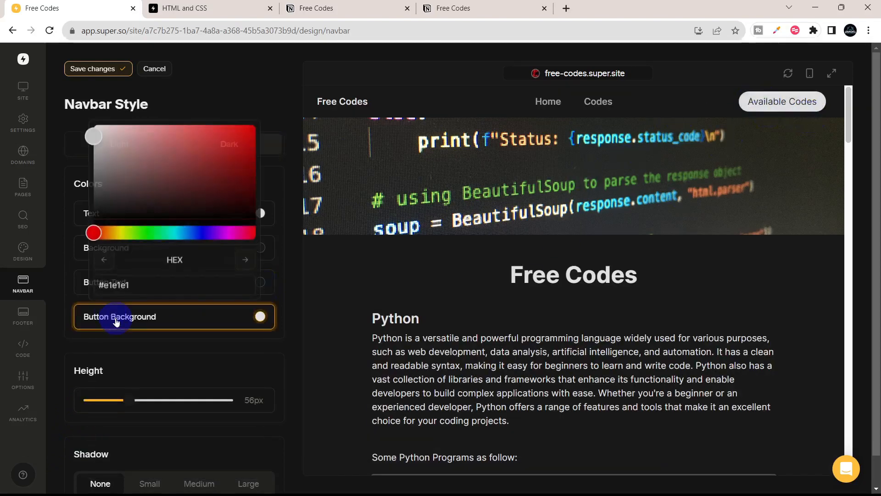
pyautogui.moveTo(120, 195)
pyautogui.mouseDown()
pyautogui.moveTo(92, 191)
pyautogui.moveTo(96, 182)
pyautogui.moveTo(104, 192)
pyautogui.mouseUp()
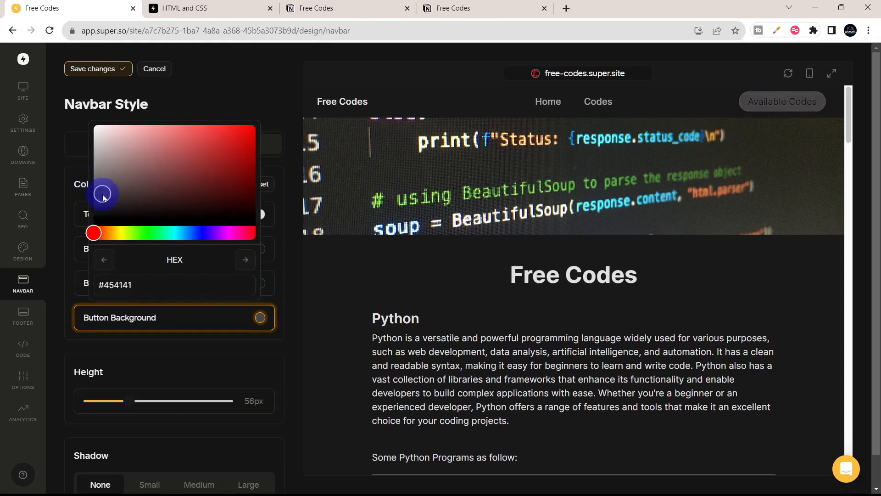
pyautogui.click(203, 337)
pyautogui.click(173, 287)
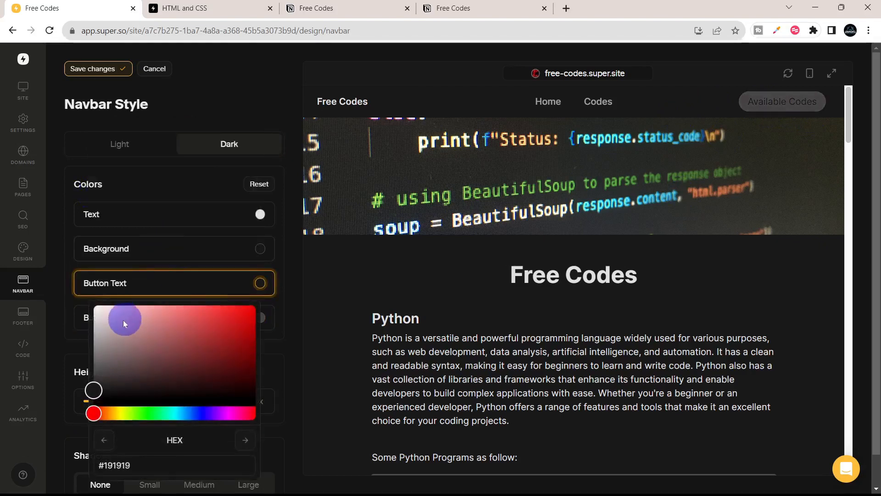
pyautogui.moveTo(122, 318); pyautogui.dragTo(94, 305)
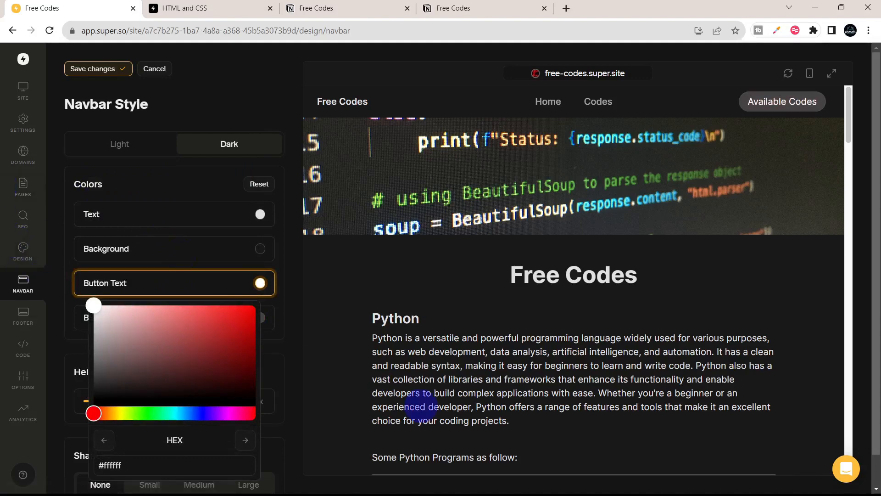
pyautogui.click(64, 351)
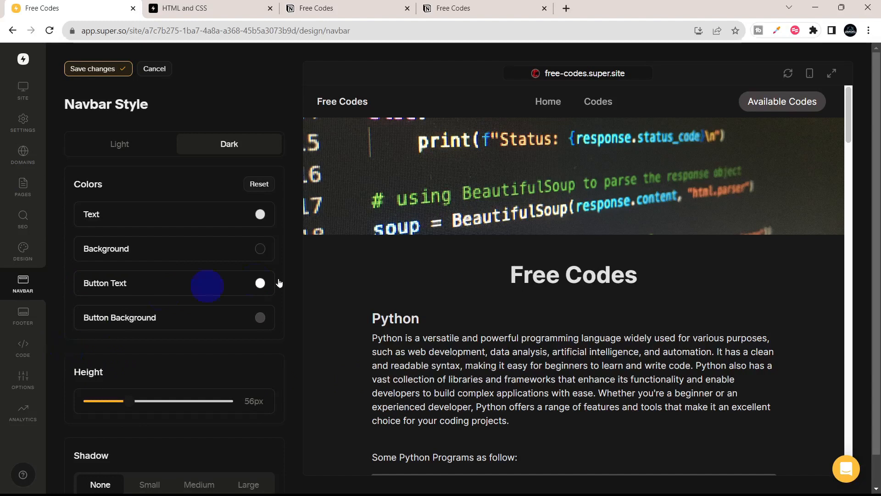
# - Save the navbar style changes and return to the navbar settings
pyautogui.scroll(-1, 278, 378)
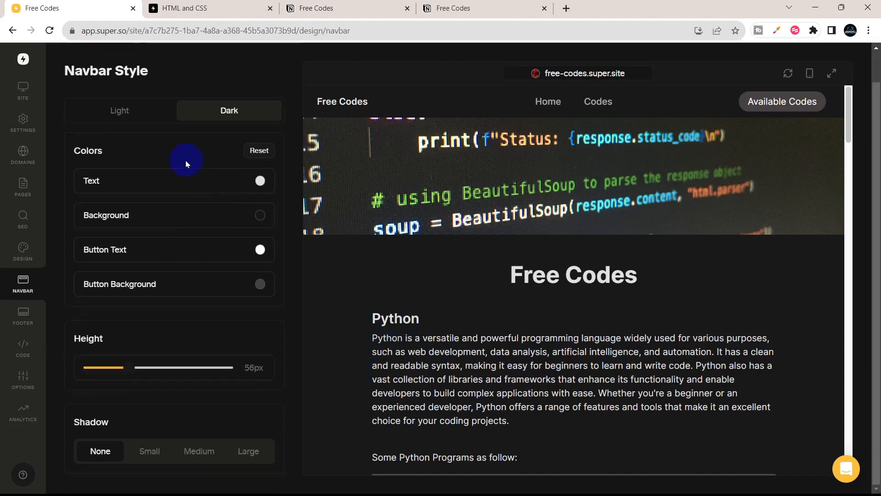
pyautogui.scroll(1, 186, 161)
pyautogui.click(108, 70)
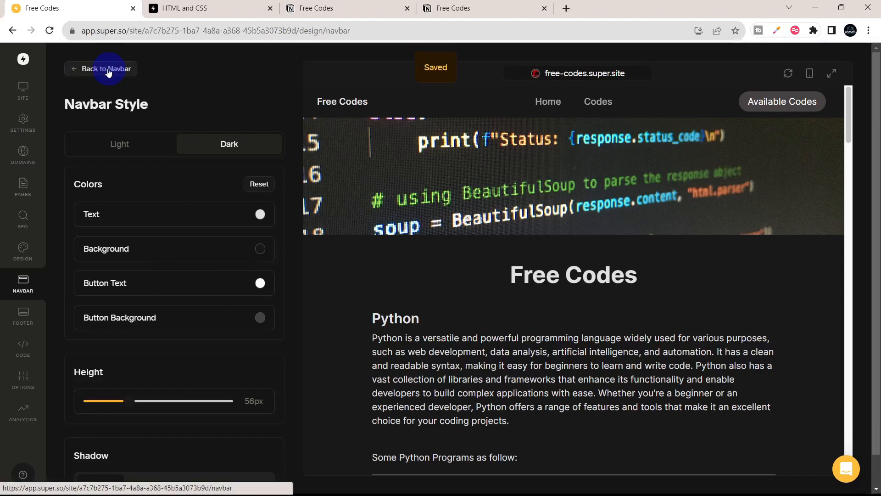
pyautogui.click(108, 69)
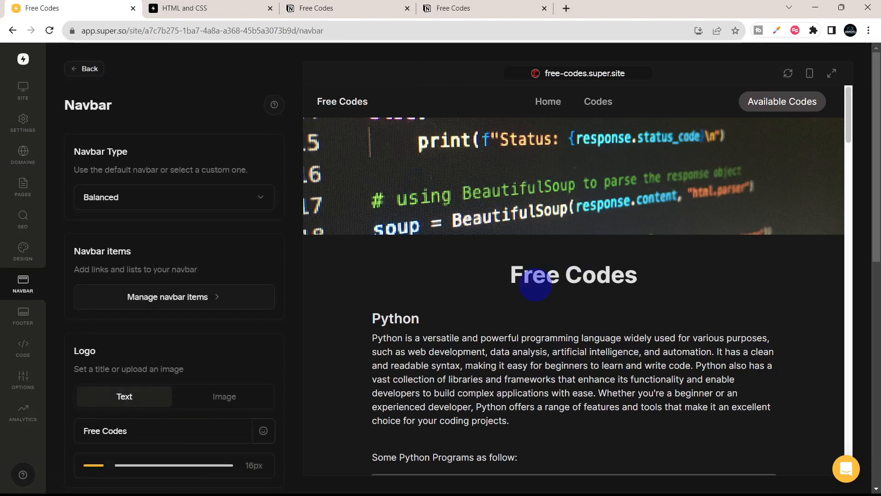
# - Look through the site's custom code editors for Head, Body and CSS, then leave the code settings
pyautogui.click(28, 352)
pyautogui.click(142, 291)
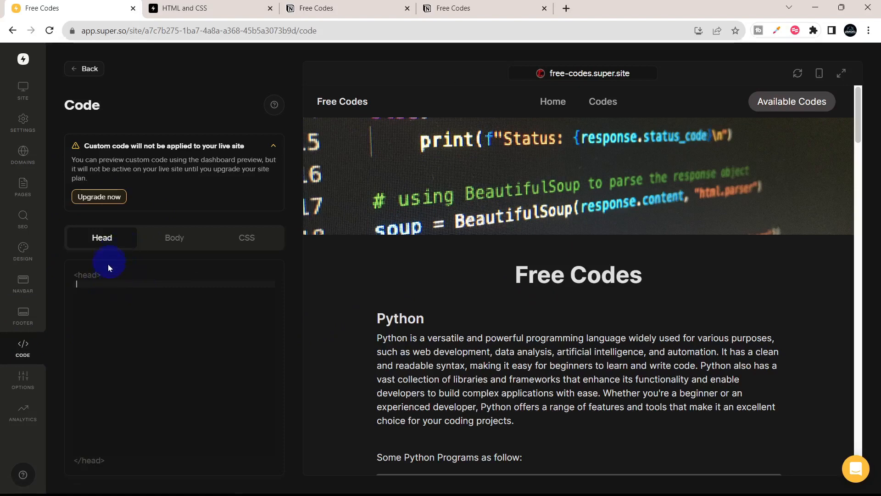
pyautogui.click(166, 237)
pyautogui.click(266, 240)
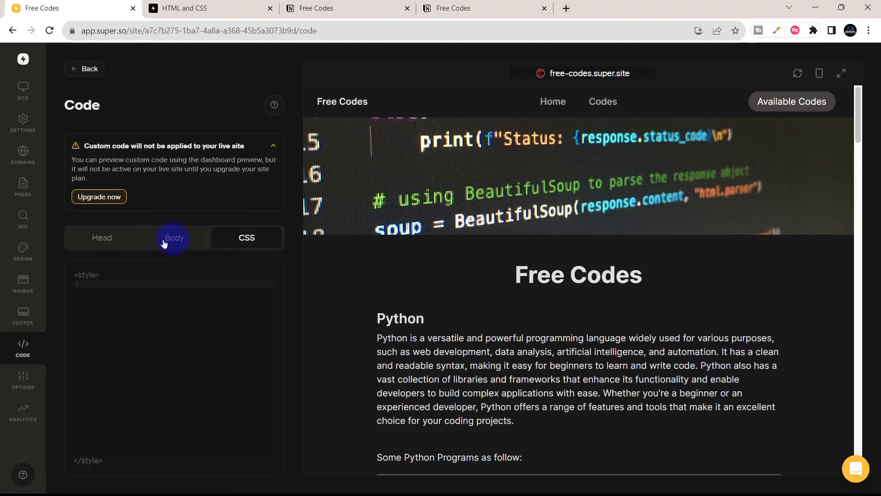
pyautogui.click(84, 69)
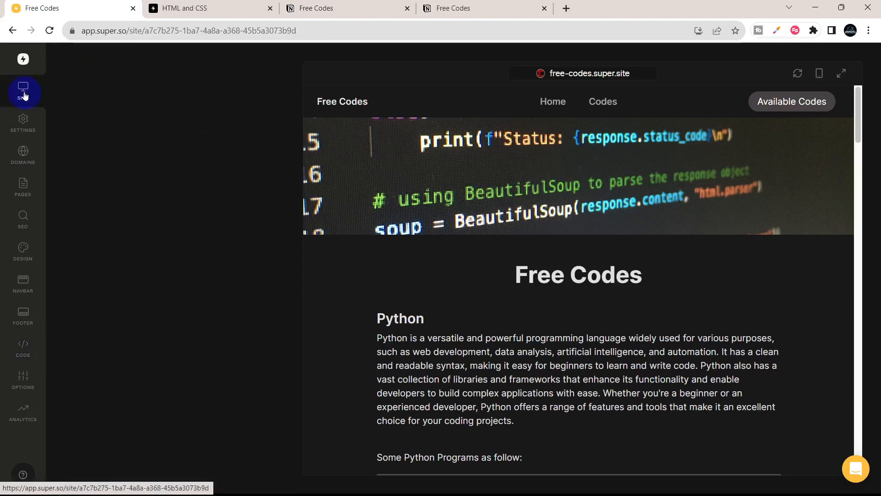
# - Look over the home page in the site preview, then view the site's domain settings
pyautogui.scroll(-8, 621, 349)
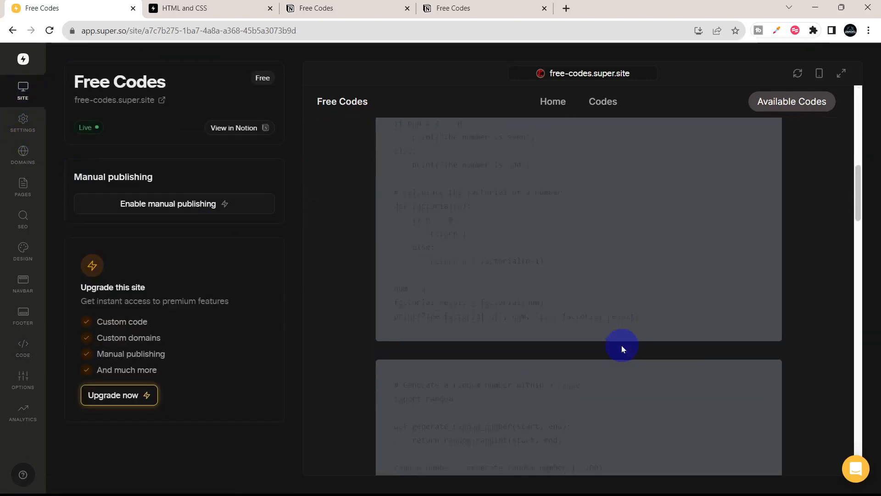
pyautogui.scroll(3, 621, 349)
pyautogui.scroll(6, 621, 345)
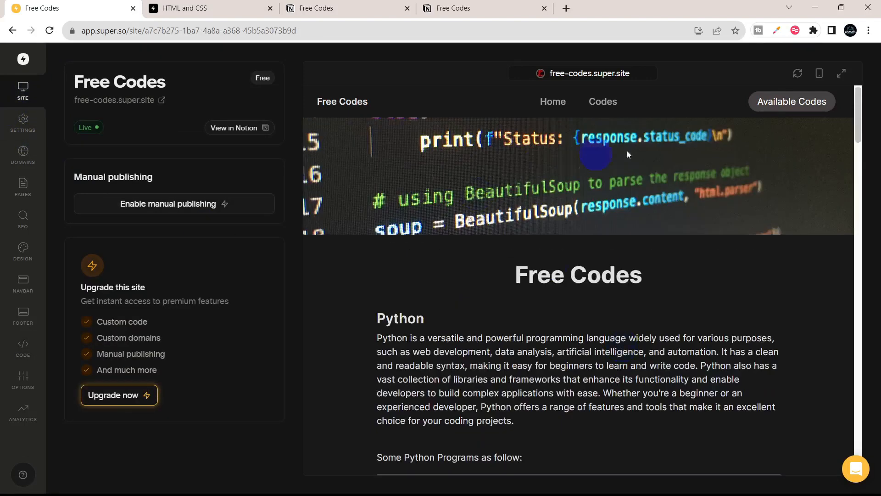
pyautogui.click(23, 120)
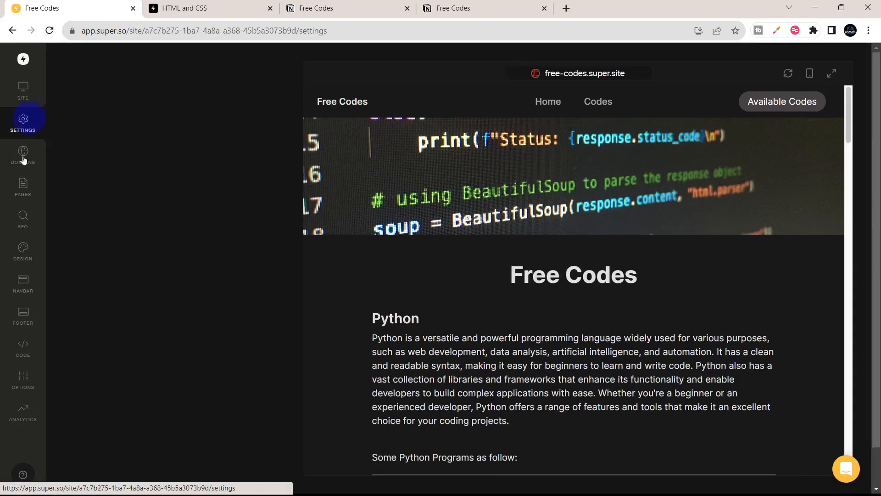
pyautogui.click(27, 158)
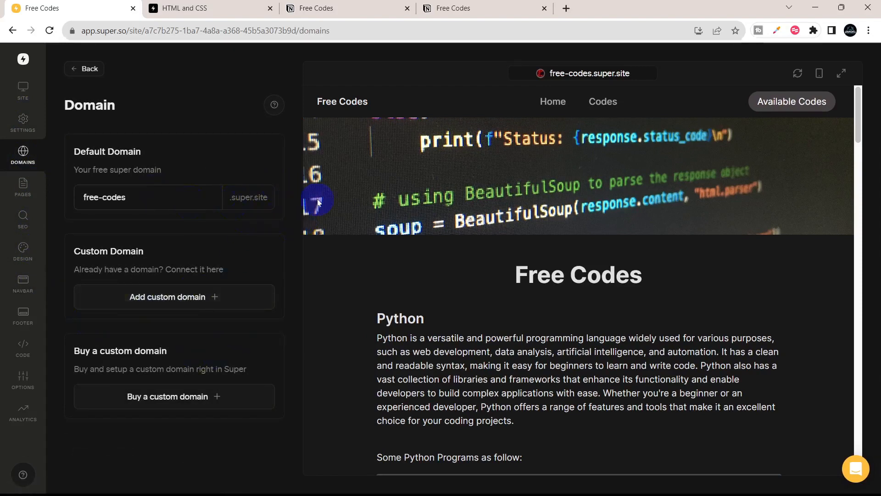
# - Open the live site free-codes.super.site, look through the home page content and copy the HTML example's code block
pyautogui.click(589, 74)
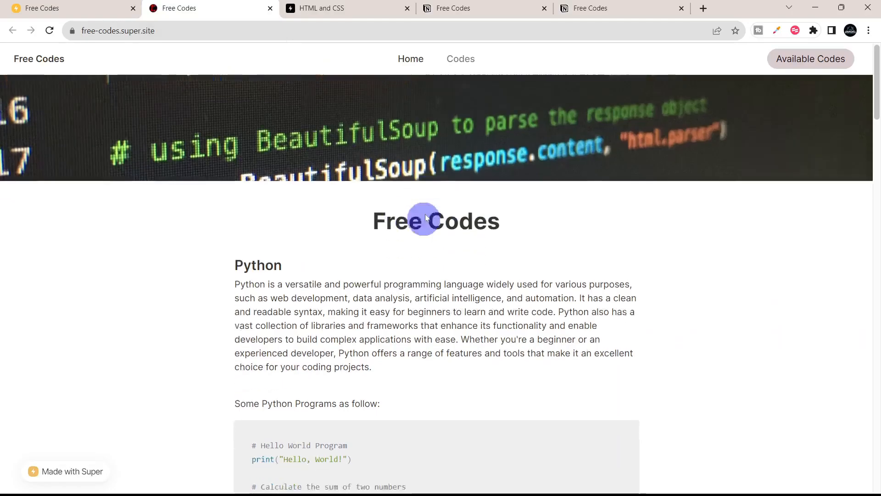
pyautogui.scroll(-5, 425, 214)
pyautogui.scroll(-12, 425, 213)
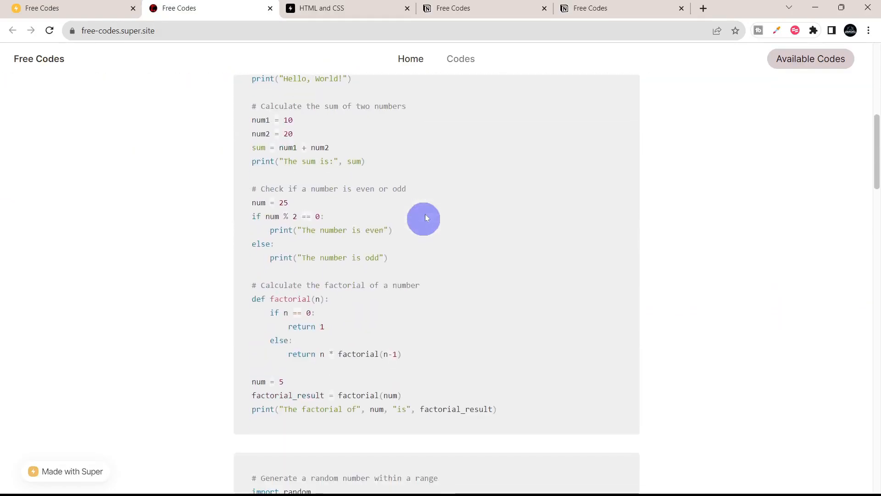
pyautogui.scroll(-2, 425, 214)
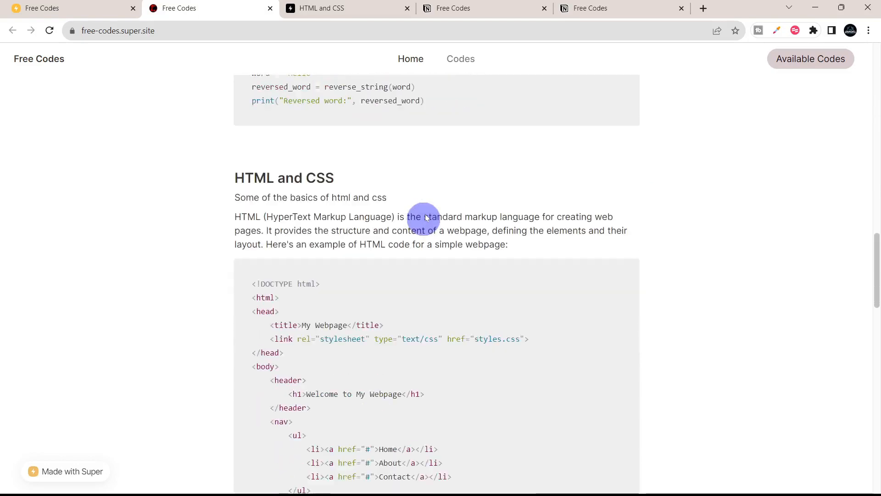
pyautogui.moveTo(571, 296)
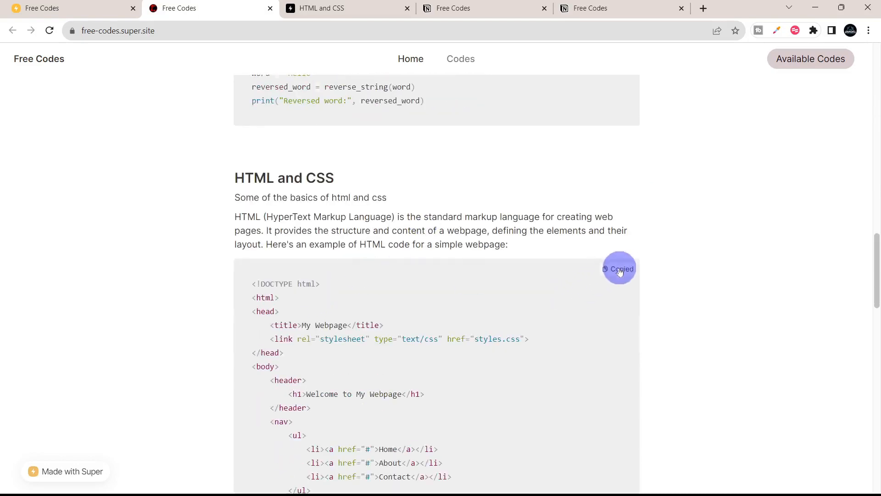
pyautogui.scroll(-15, 620, 272)
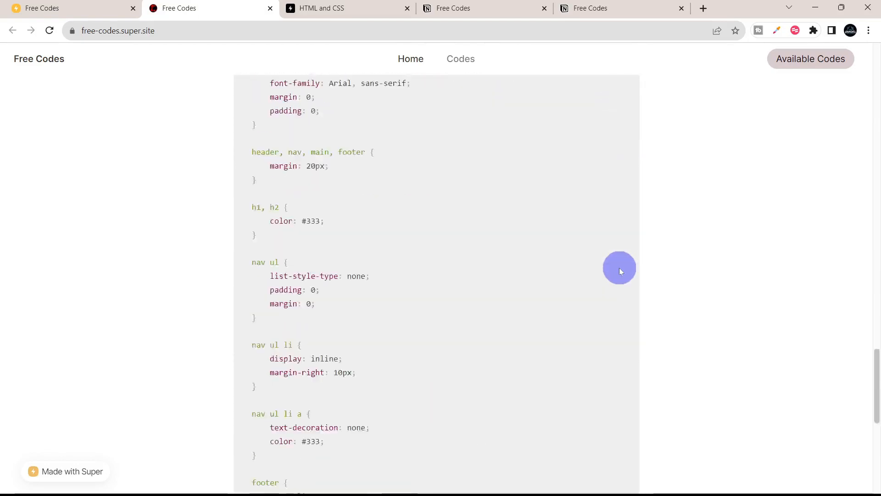
pyautogui.scroll(15, 619, 272)
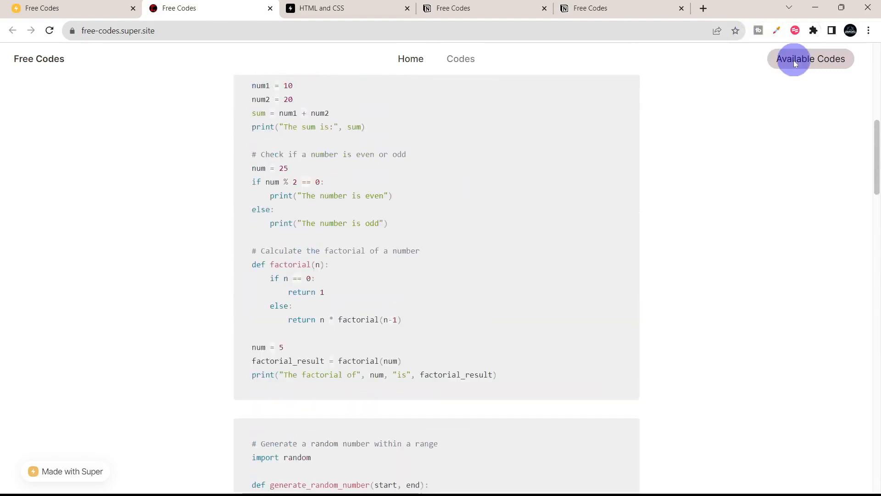
# - Test the live site's navbar by following the Available Codes button, the Home and Codes links and the Free Codes logo
pyautogui.click(794, 64)
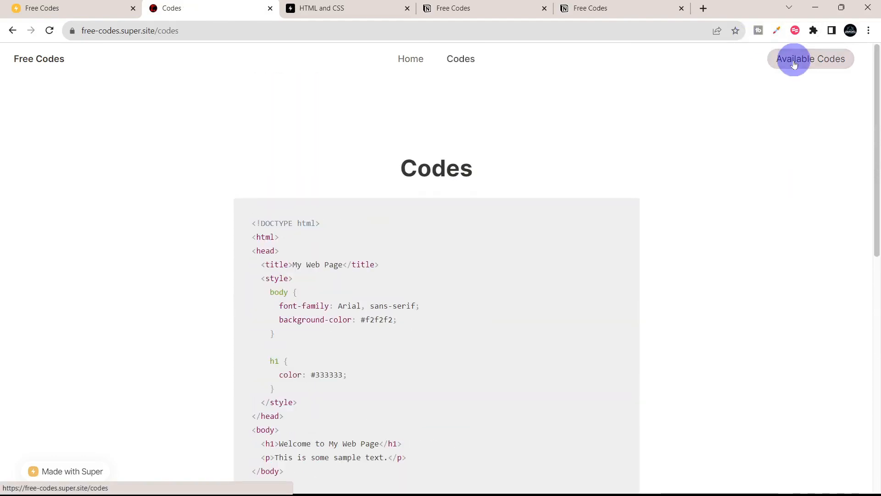
pyautogui.click(412, 64)
pyautogui.click(451, 62)
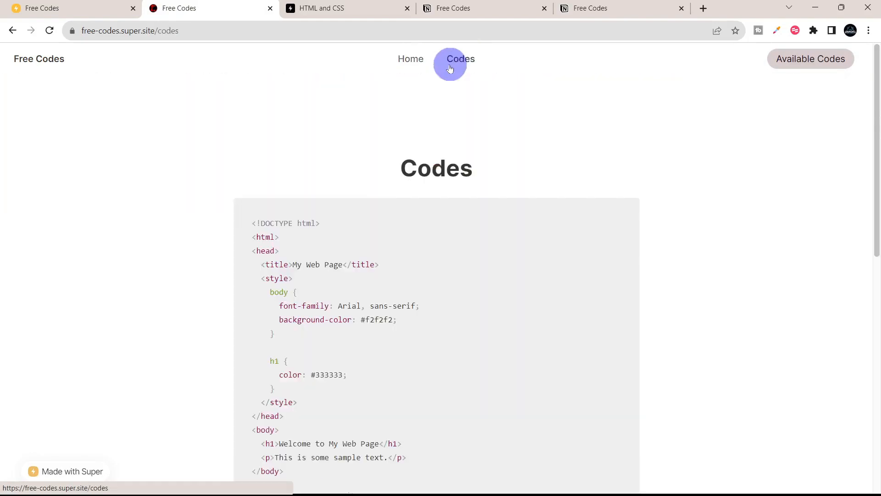
pyautogui.click(34, 63)
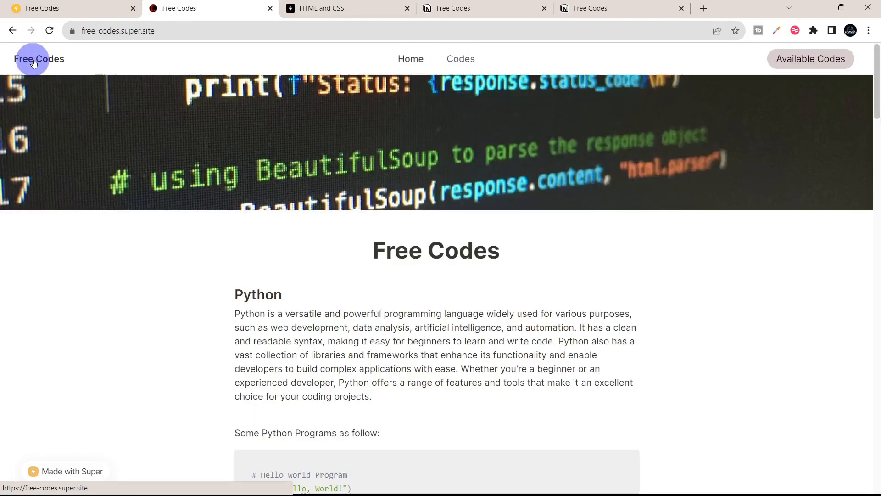